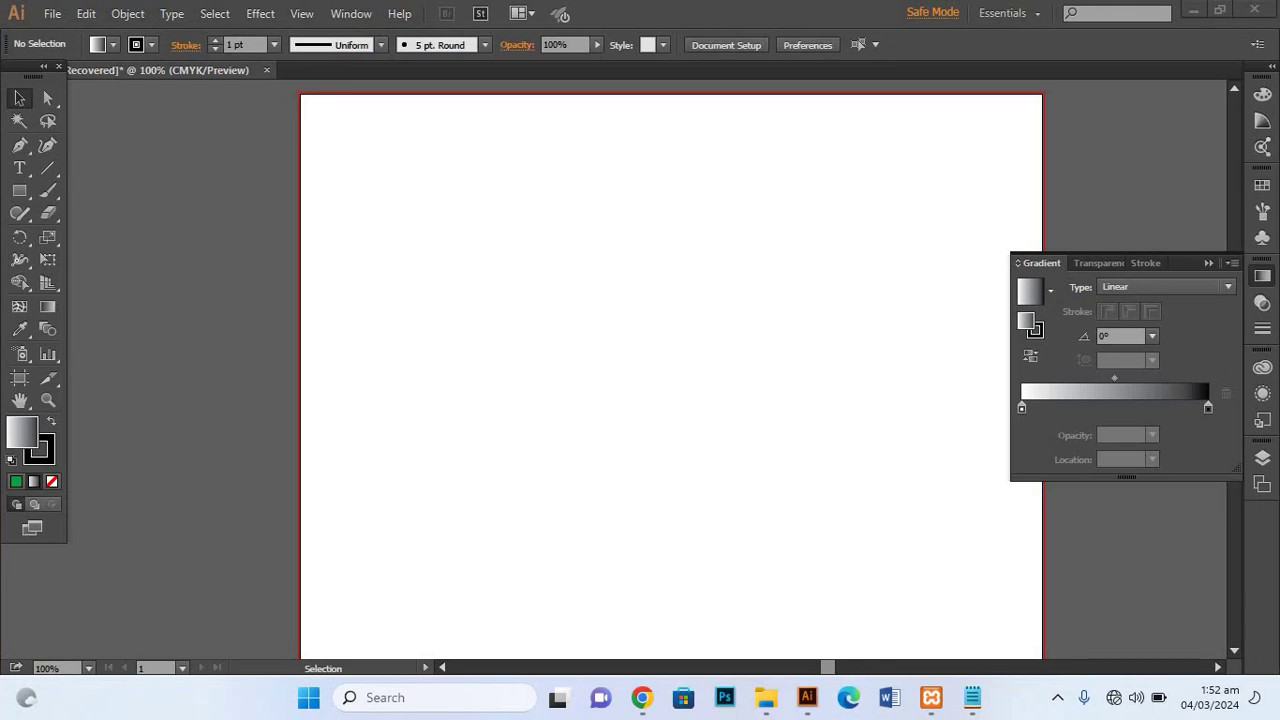
Draw a white-to-black gradient rectangle across the upper middle of the artboard
left_click(19, 190)
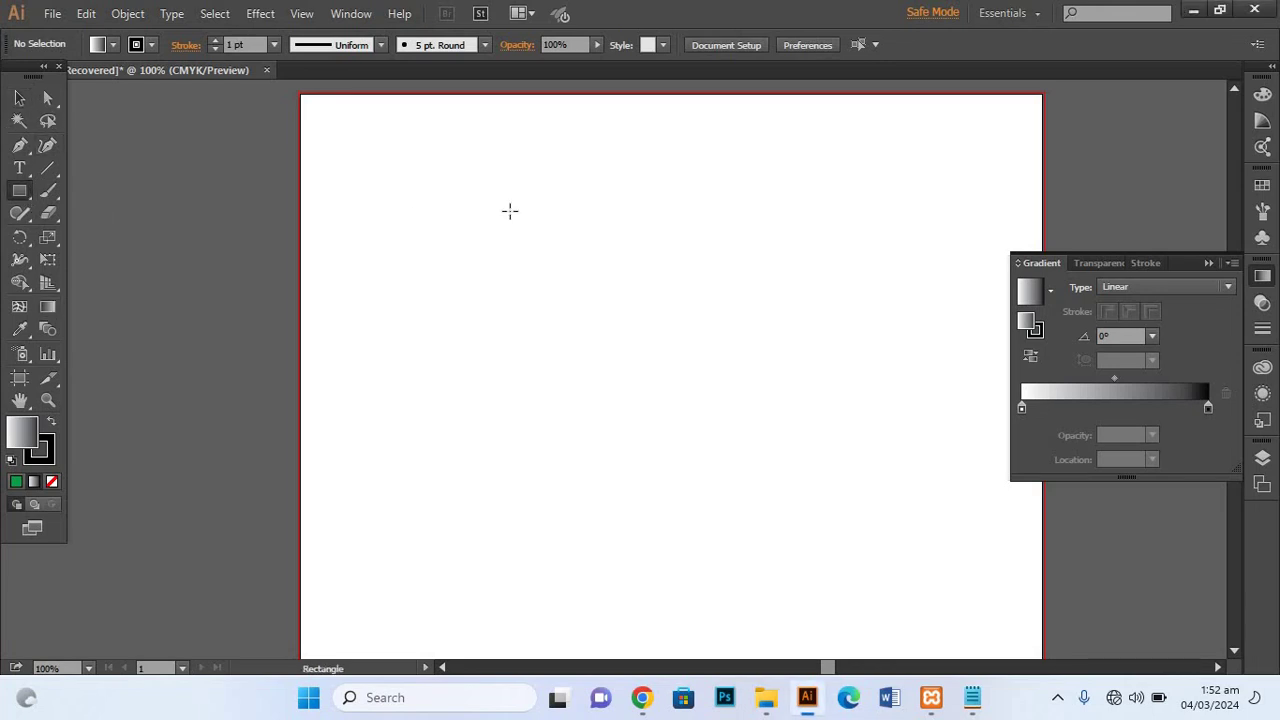
left_click_drag(443, 205, 795, 505)
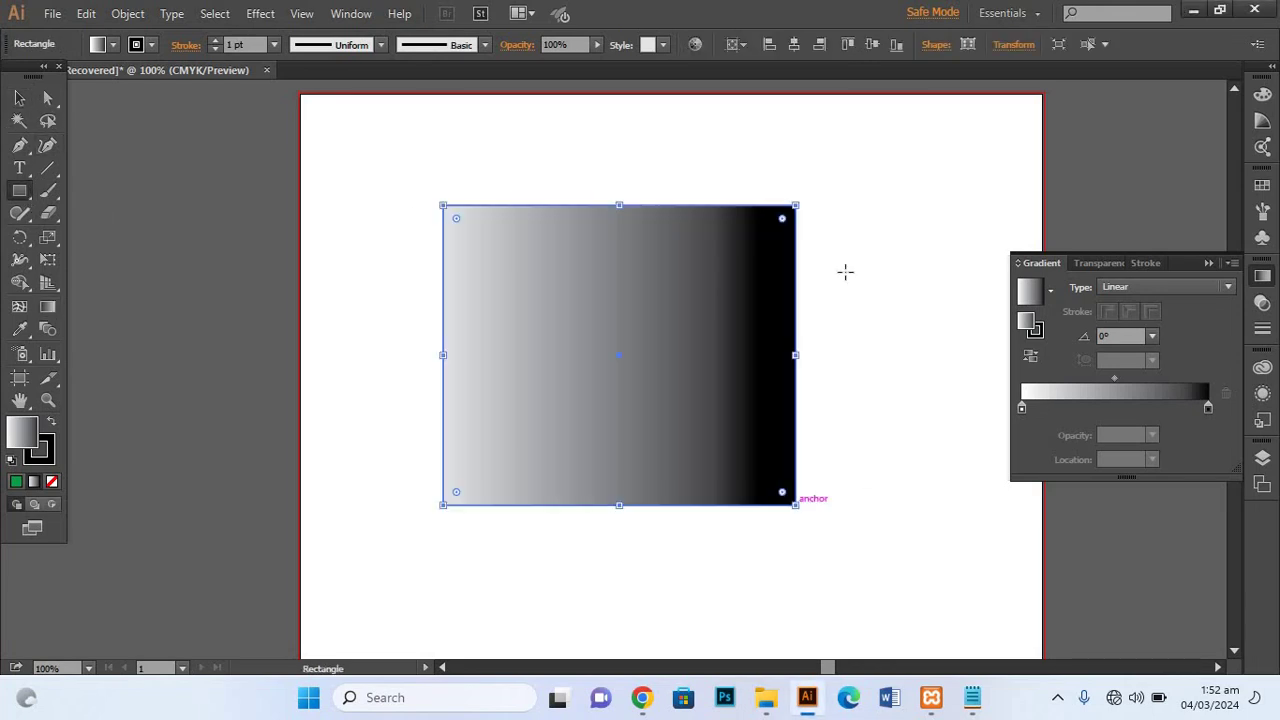
left_click(16, 99)
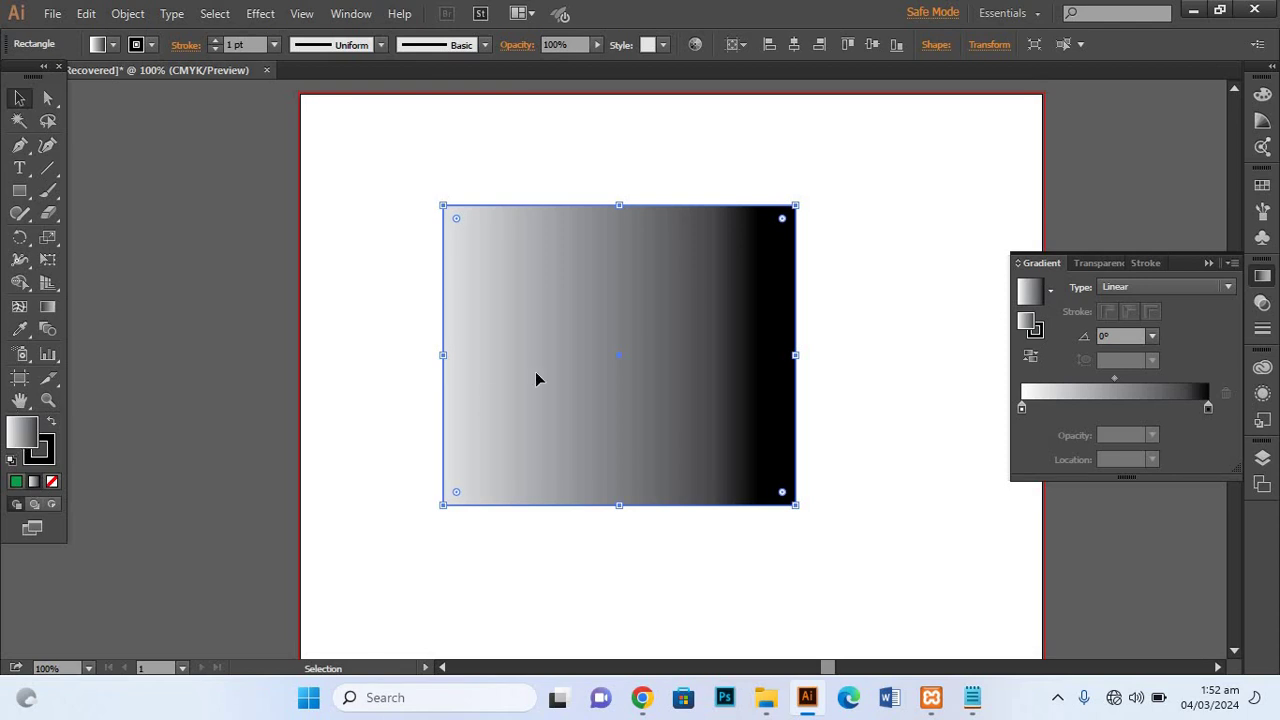
Switch the rectangle's gradient type to Radial and select its black end stop
left_click(1156, 288)
left_click(1154, 328)
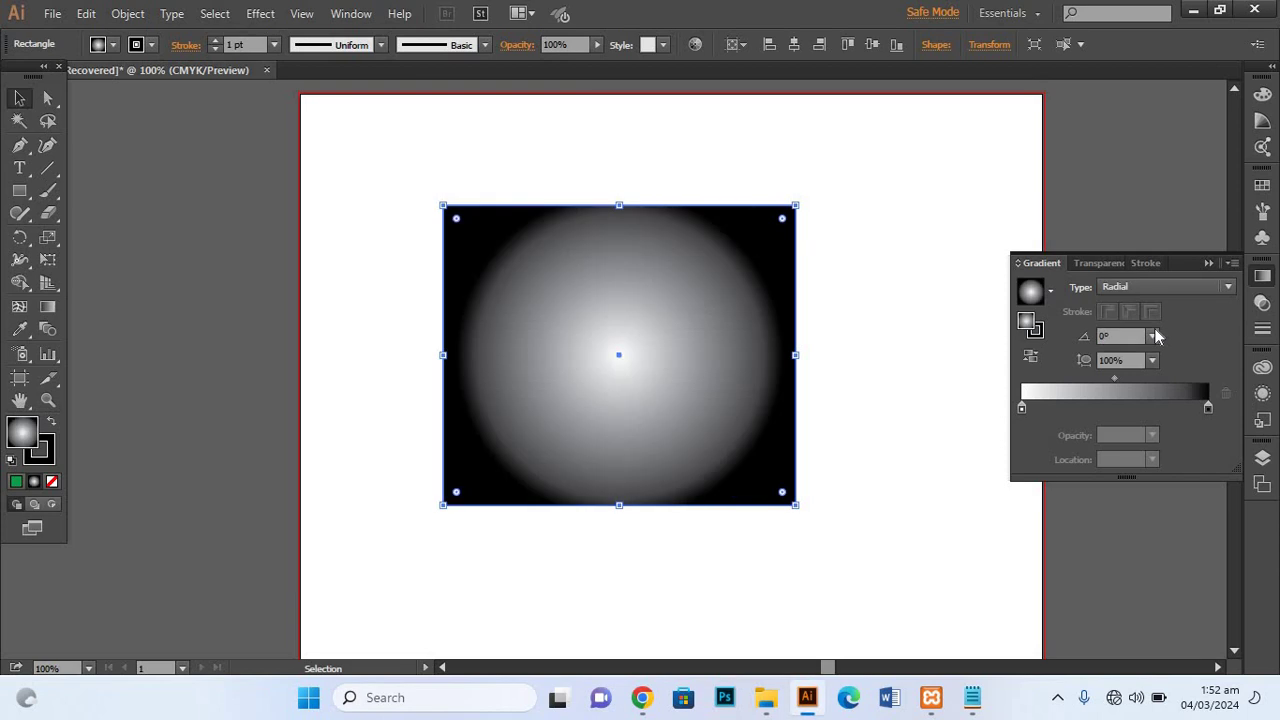
left_click(1100, 261)
left_click(1160, 263)
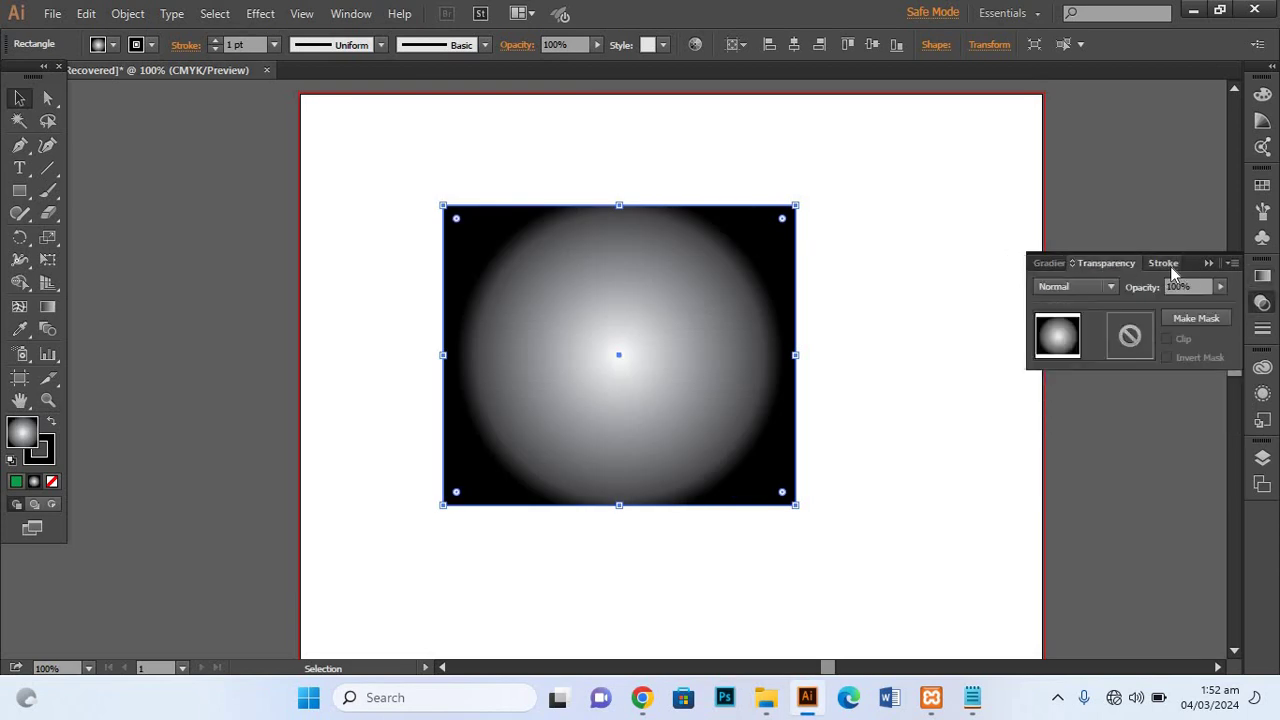
left_click(1053, 263)
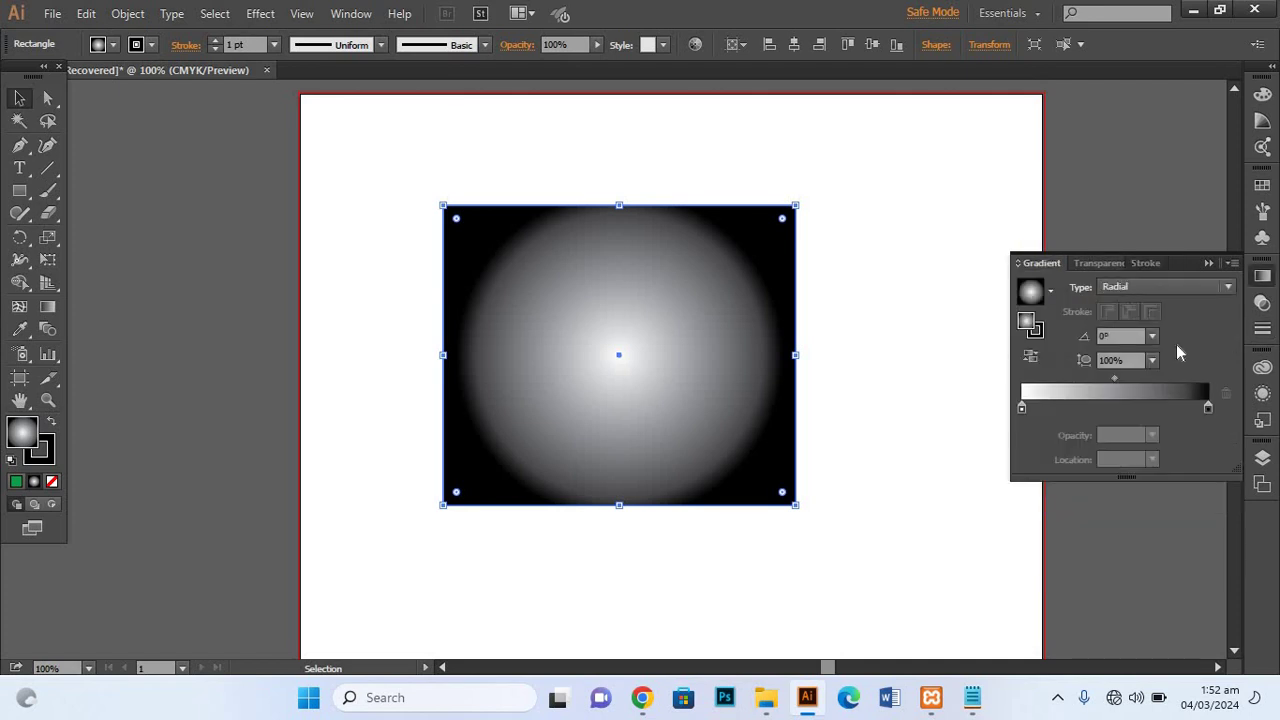
left_click(1167, 285)
left_click(1207, 407)
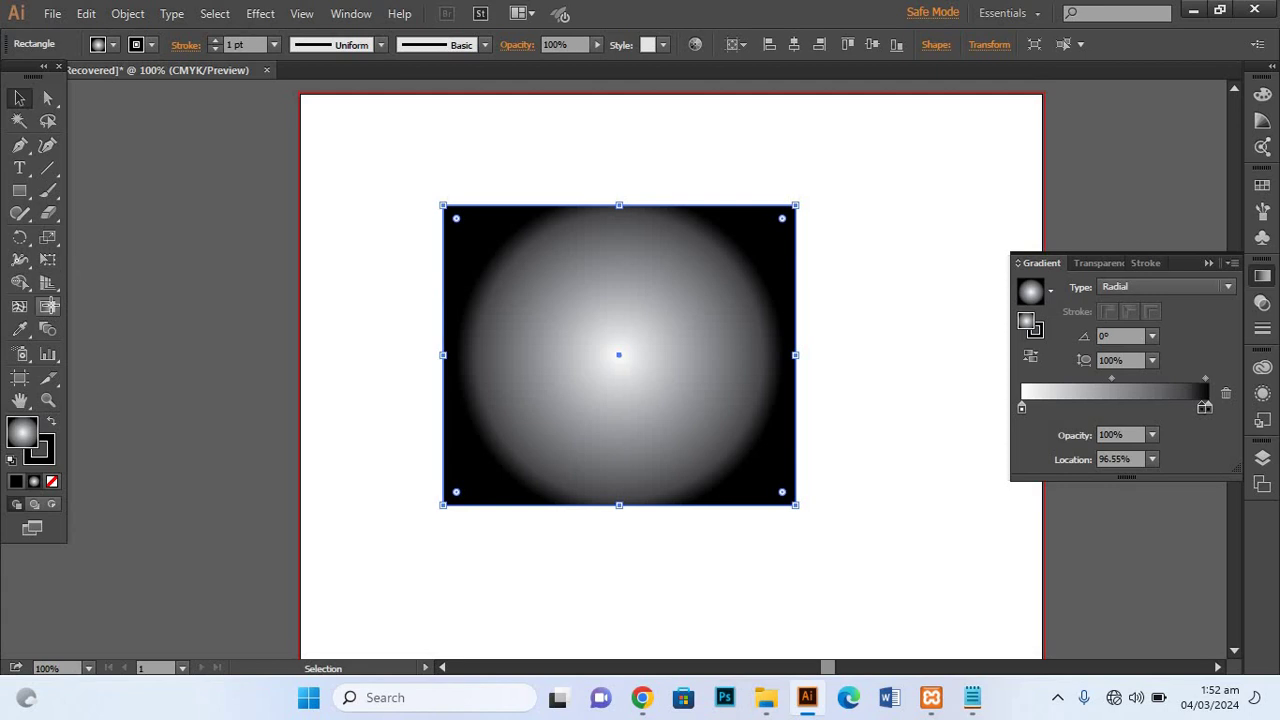
left_click(47, 306)
Drag the radial highlight toward the upper left, then deselect and reselect the rectangle
mouse_move(614, 342)
left_mouse_down()
mouse_move(595, 308)
mouse_move(612, 385)
left_mouse_up()
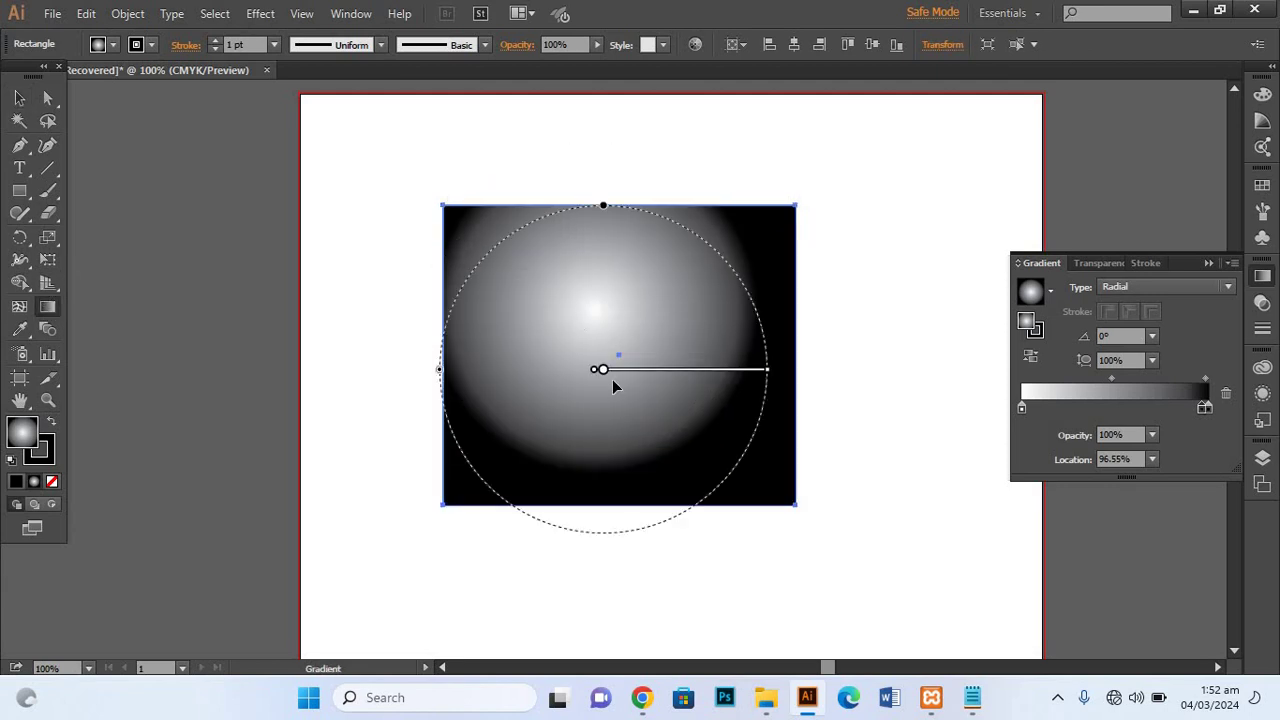
mouse_move(609, 383)
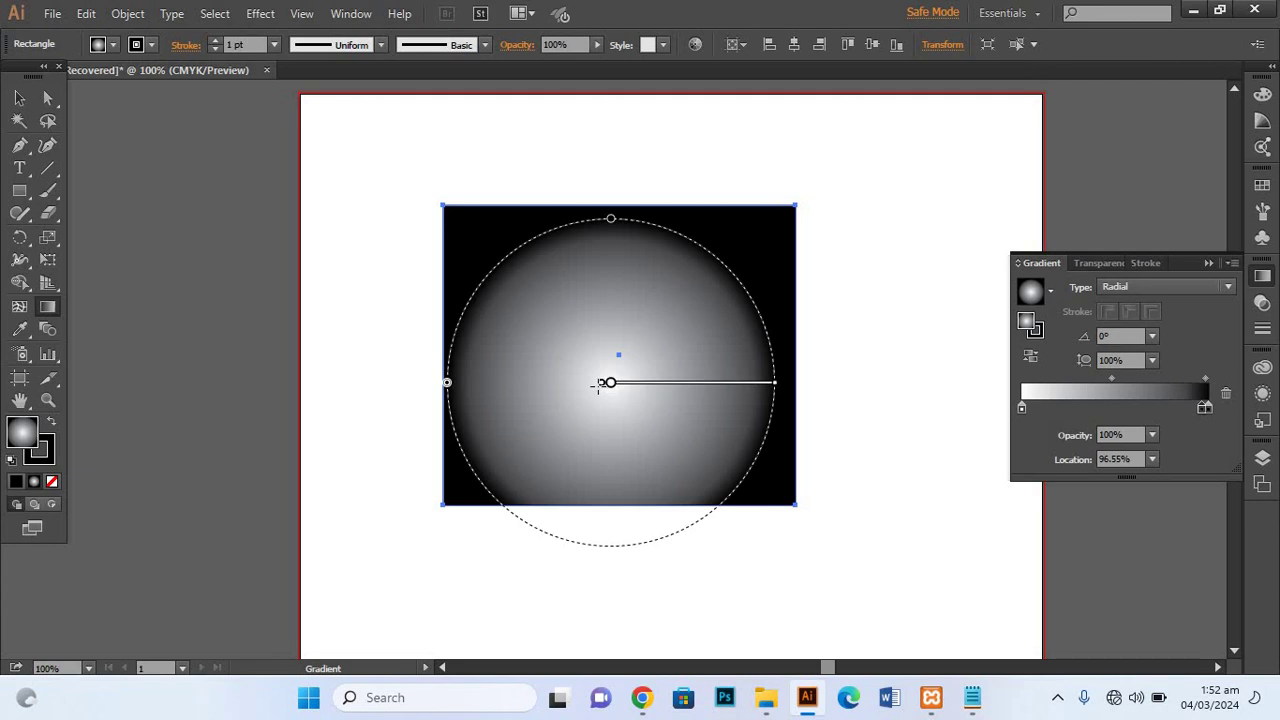
mouse_move(603, 382)
left_mouse_down()
mouse_move(509, 380)
mouse_move(548, 333)
mouse_move(500, 288)
mouse_move(482, 291)
left_mouse_up()
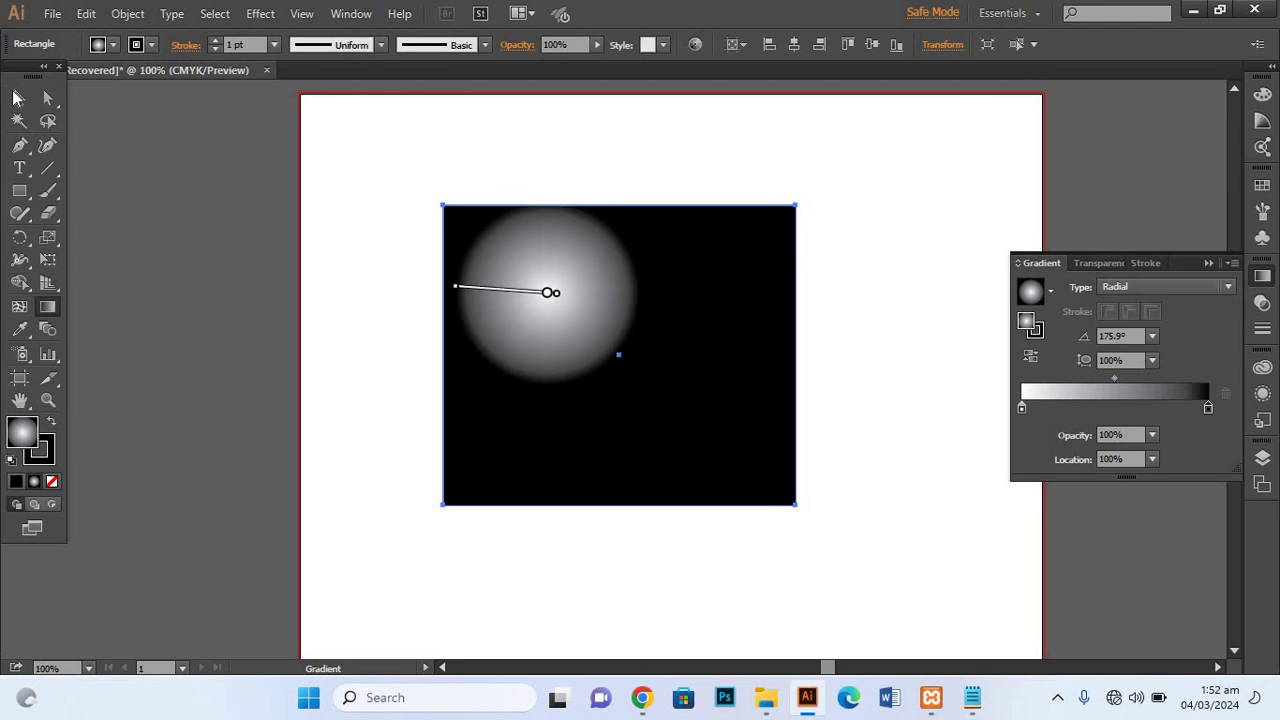
left_click(19, 97)
left_click(243, 134)
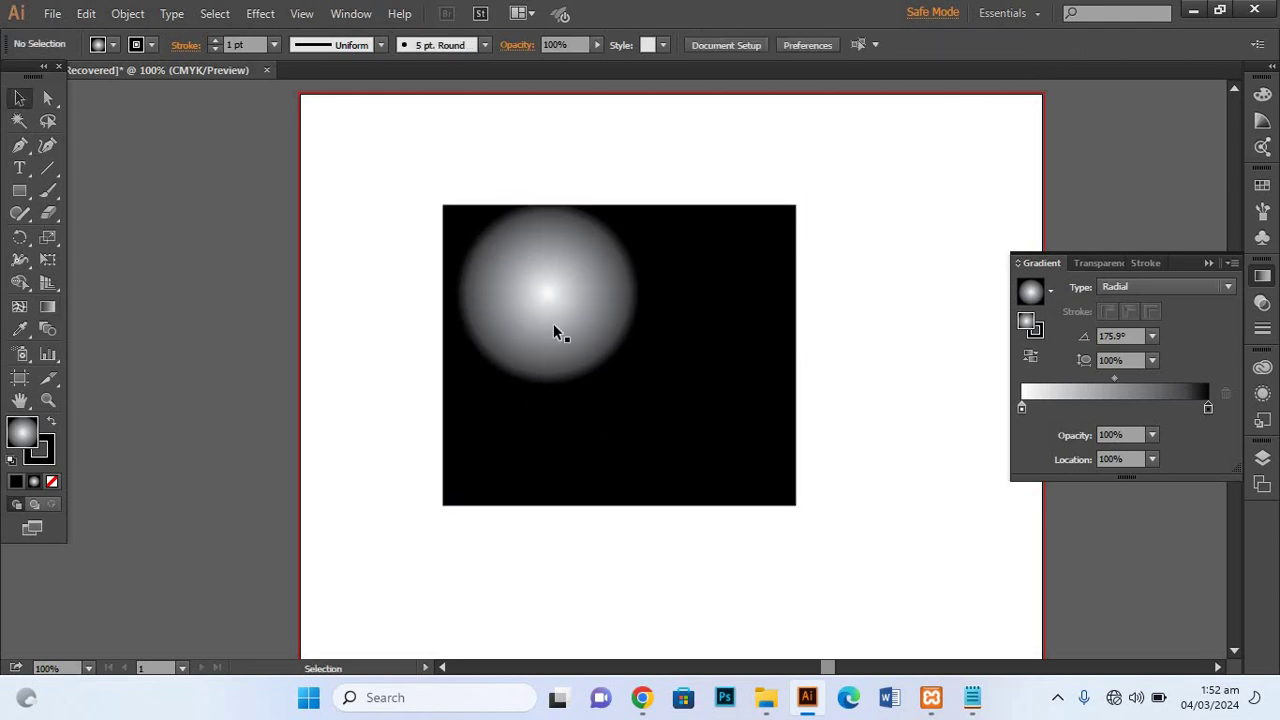
left_click(737, 380)
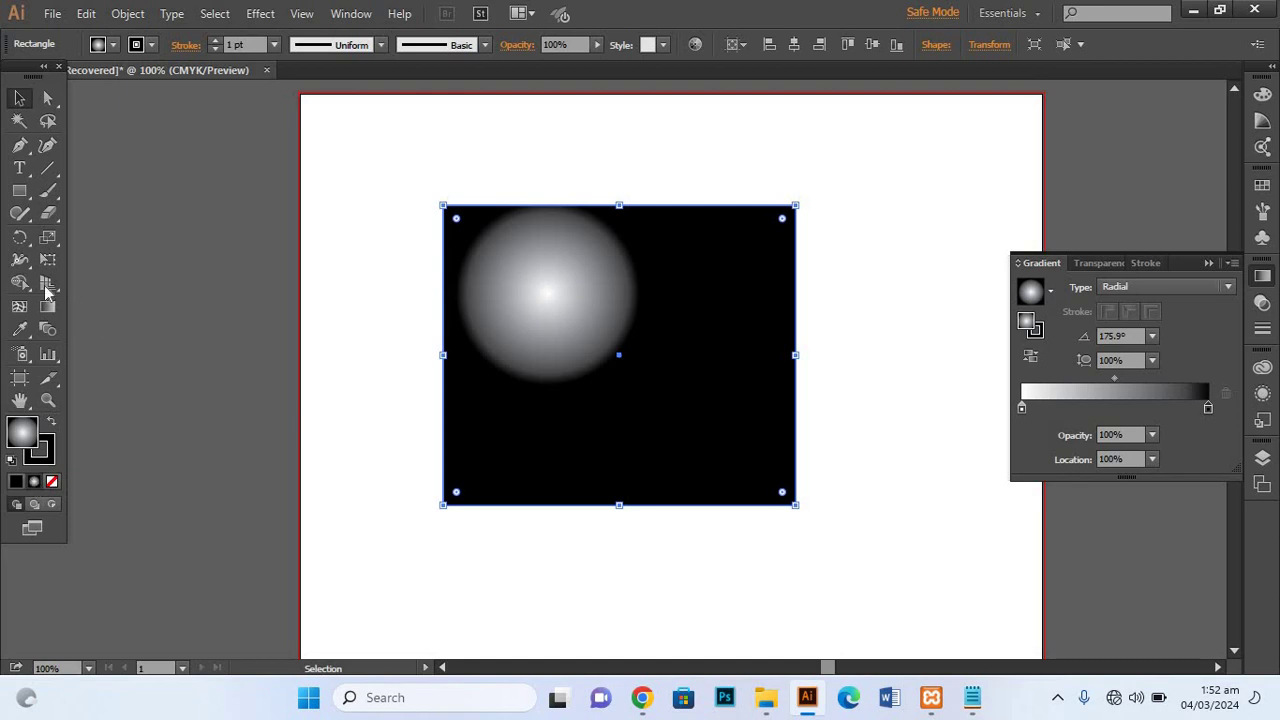
Redraw the glow small at the lower-right corner and add a middle stop at 47.52%
left_click(47, 306)
left_click_drag(725, 447, 771, 497)
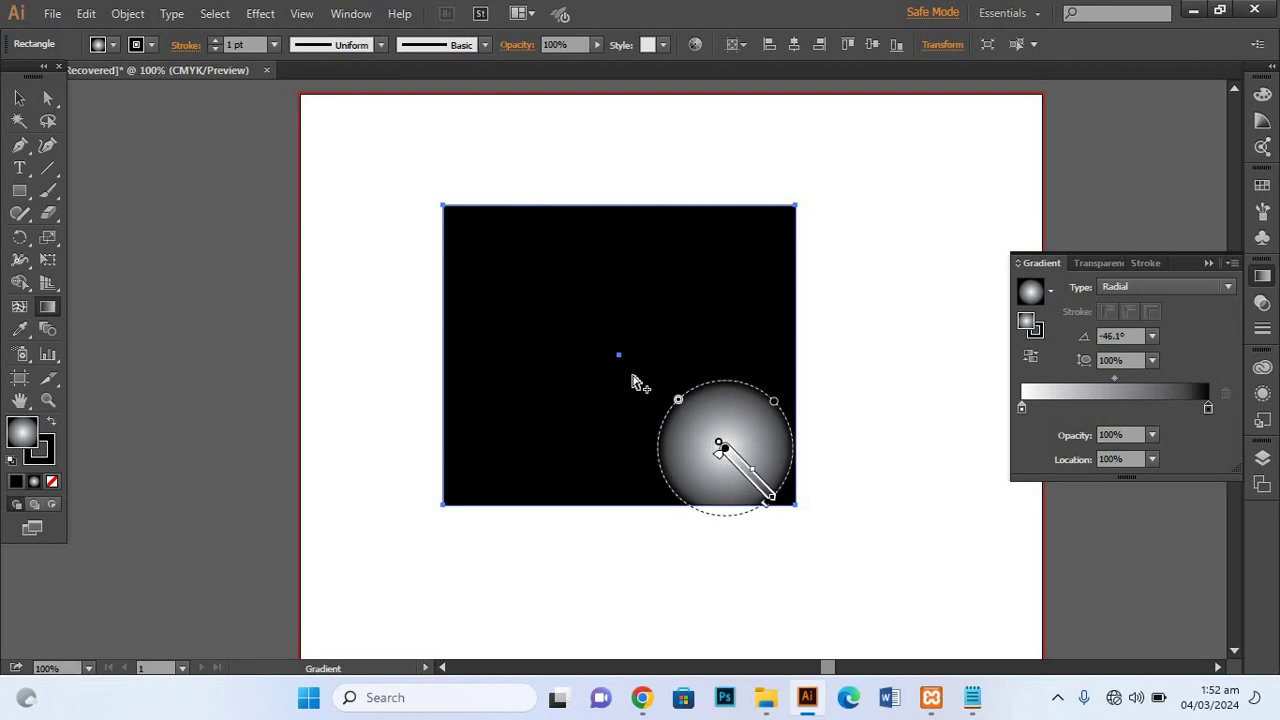
left_click(728, 453)
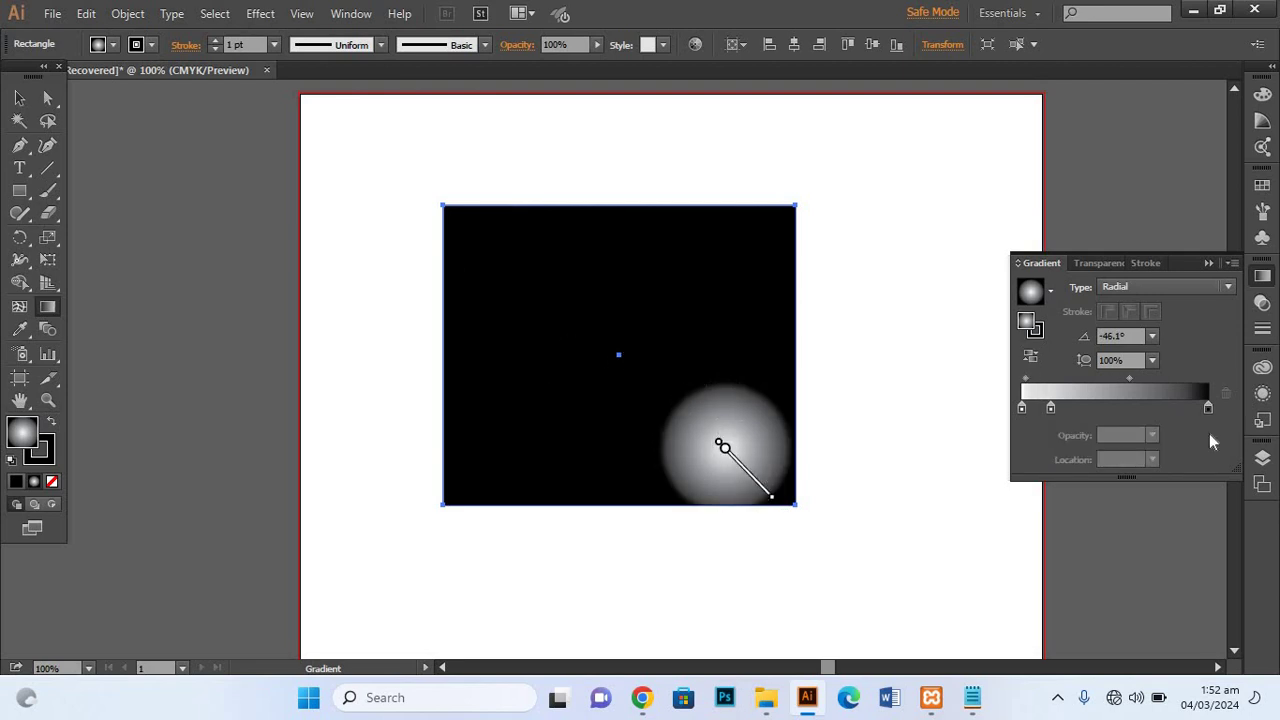
left_click_drag(1207, 407, 1144, 408)
key("ctrl+z")
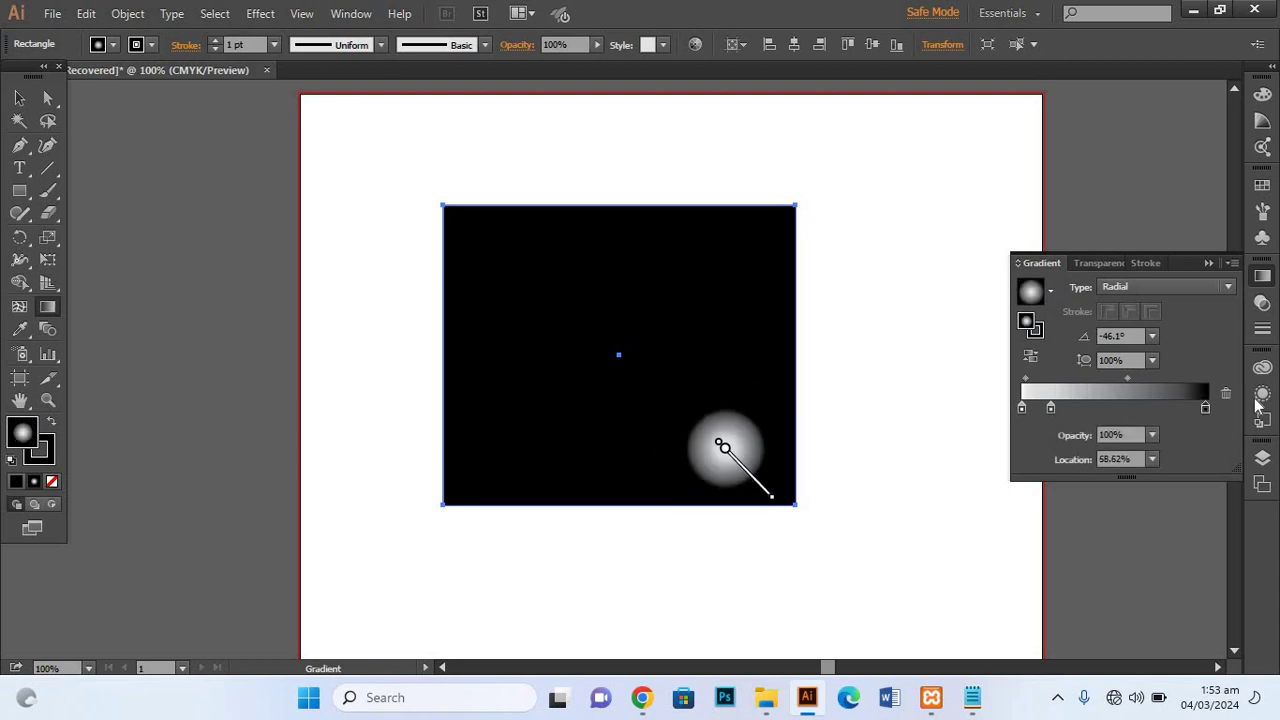
left_click(1107, 406)
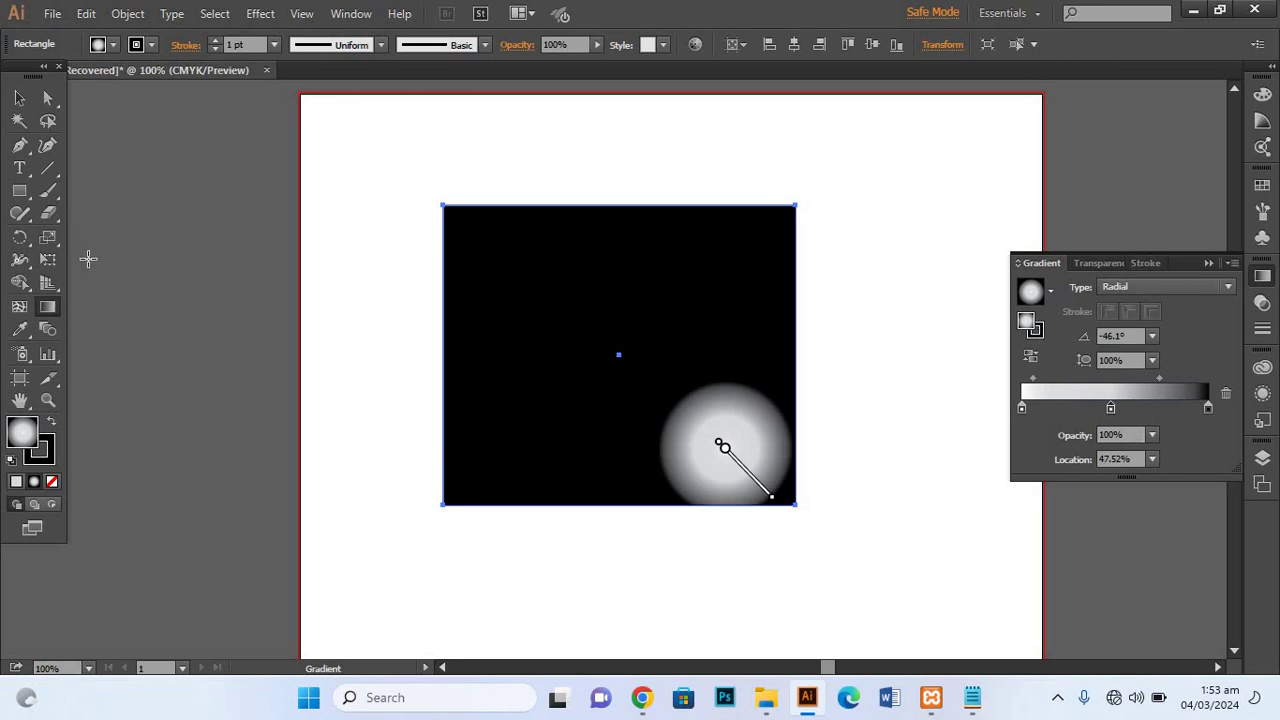
left_click(669, 45)
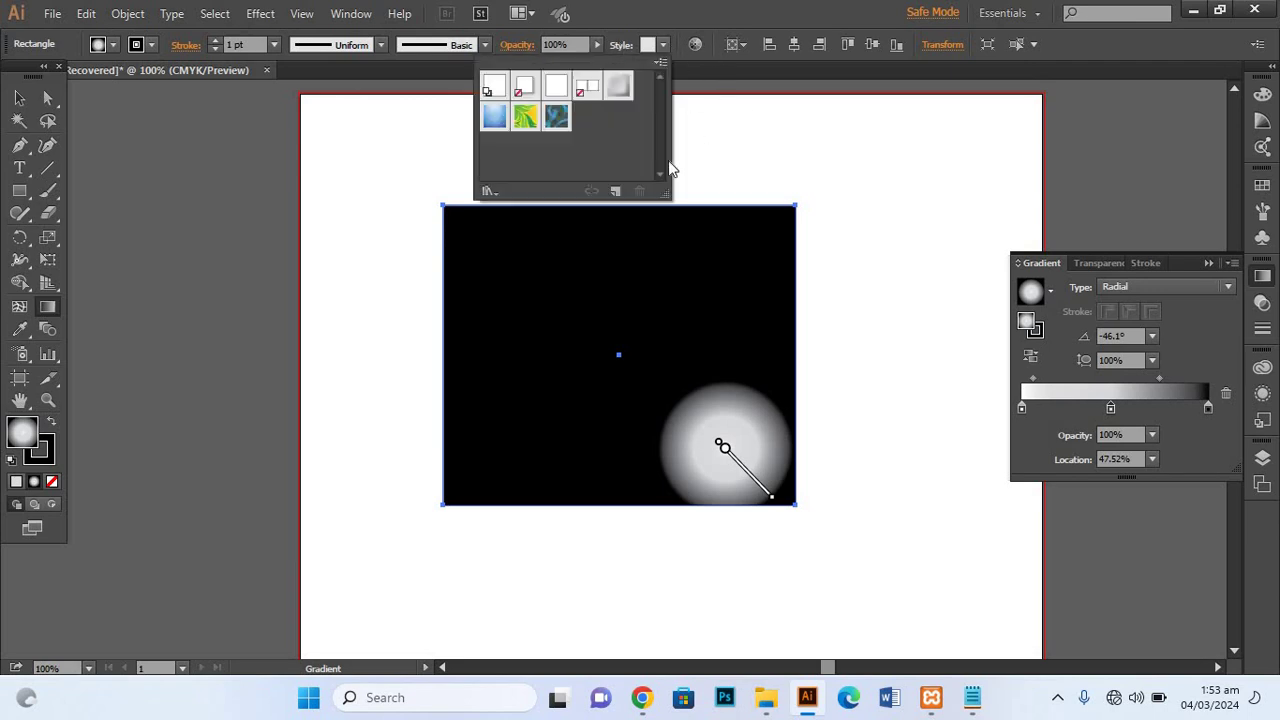
Apply the yellow-green floral pattern graphic style to the rectangle
left_click(526, 117)
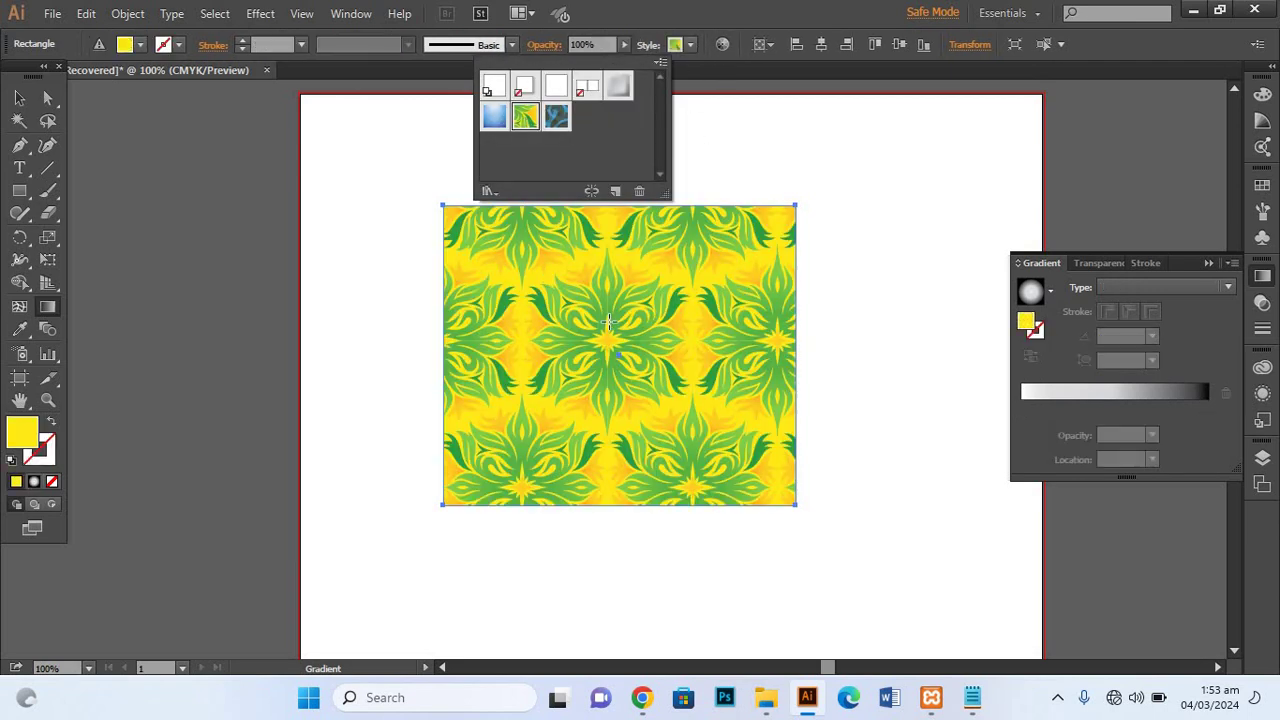
left_click(651, 309)
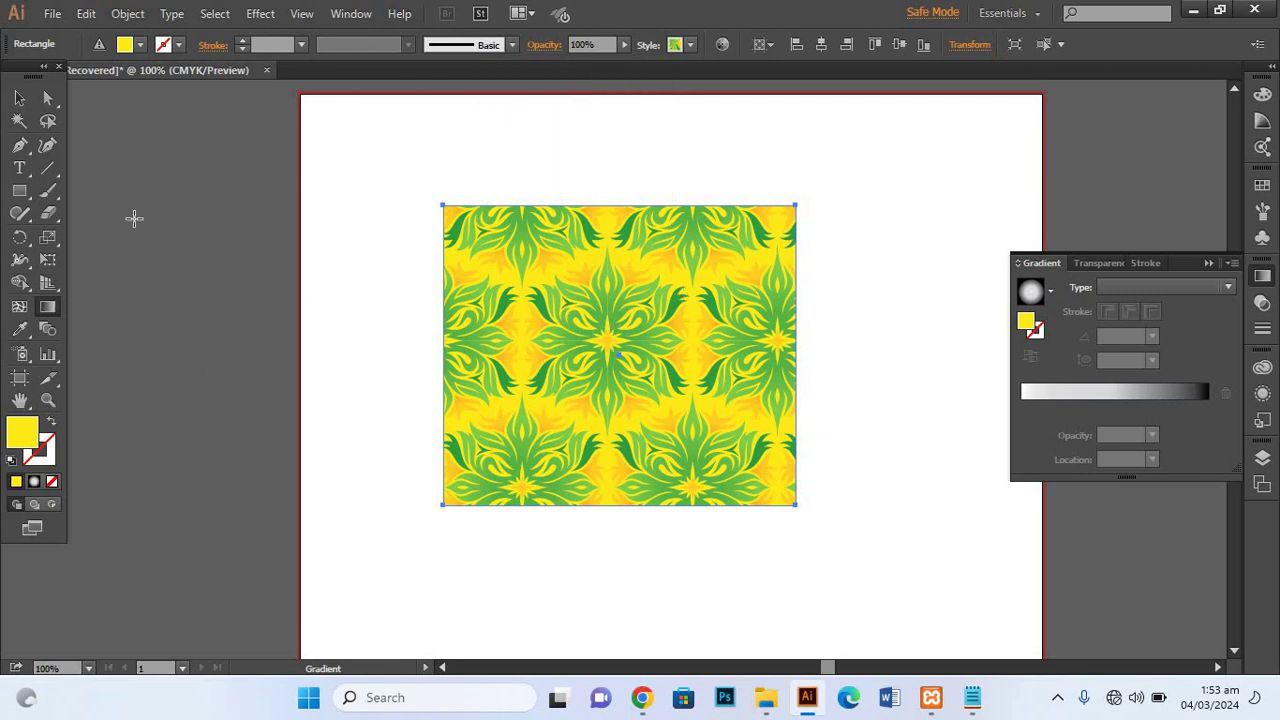
left_click(19, 100)
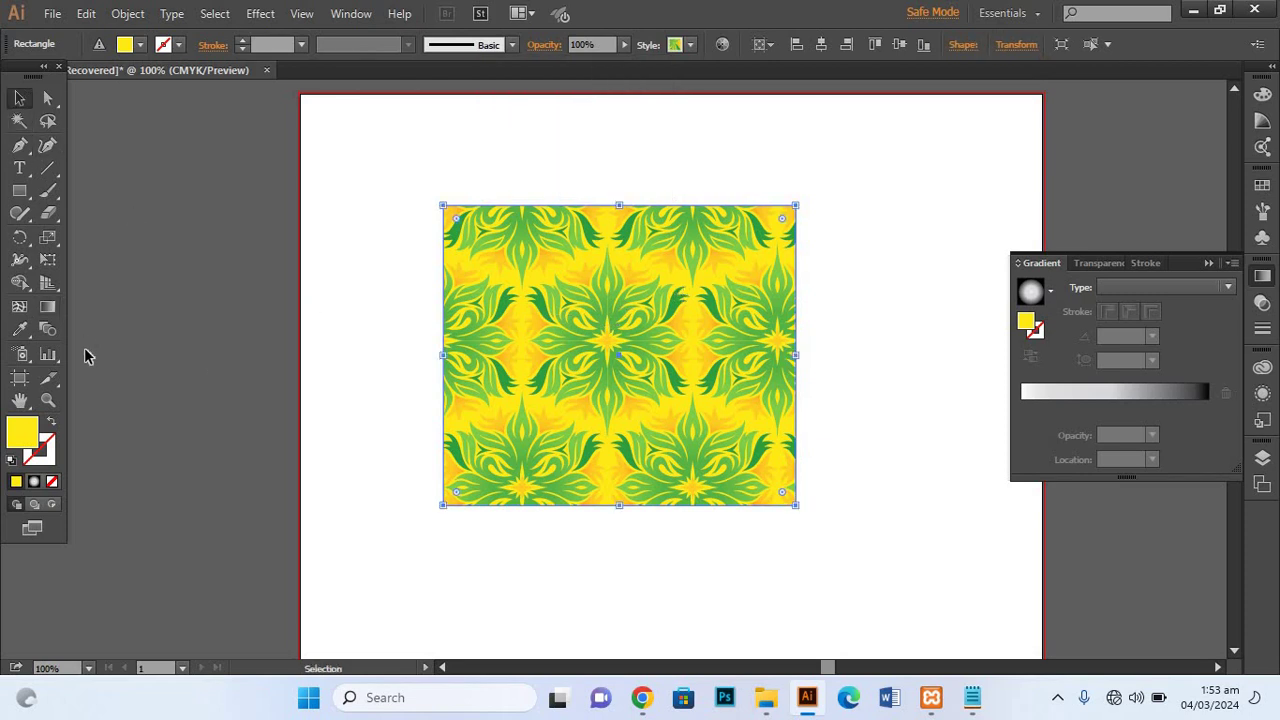
left_click(47, 307)
left_click_drag(536, 302, 677, 343)
left_click_drag(580, 262, 668, 366)
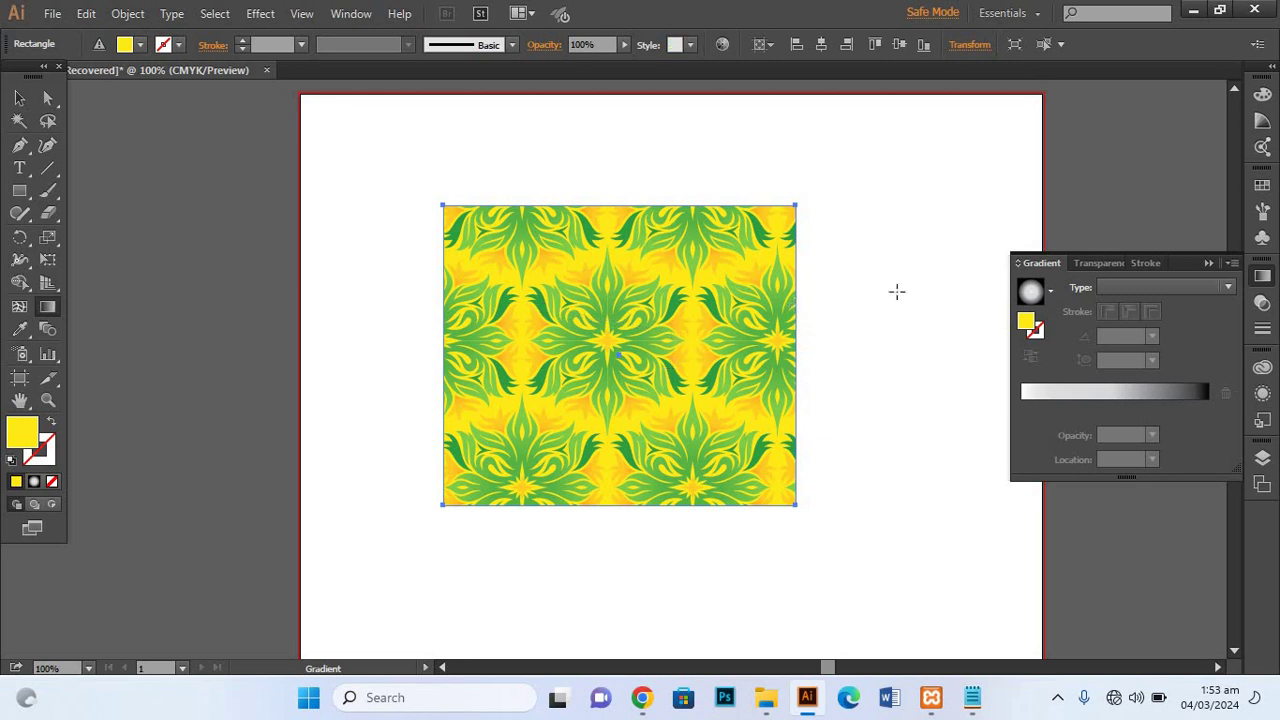
Overlay a radial gradient on the pattern, centre moved up-left, stretched to the right edge
left_click(1029, 297)
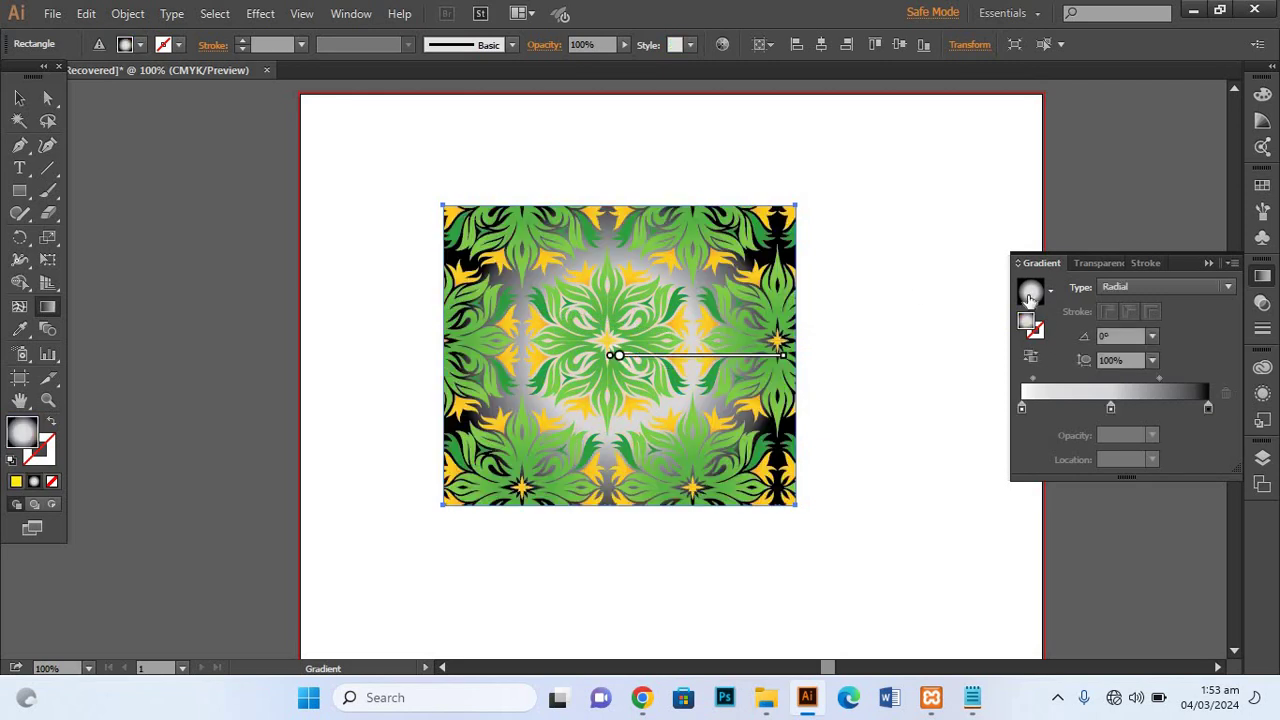
mouse_move(620, 360)
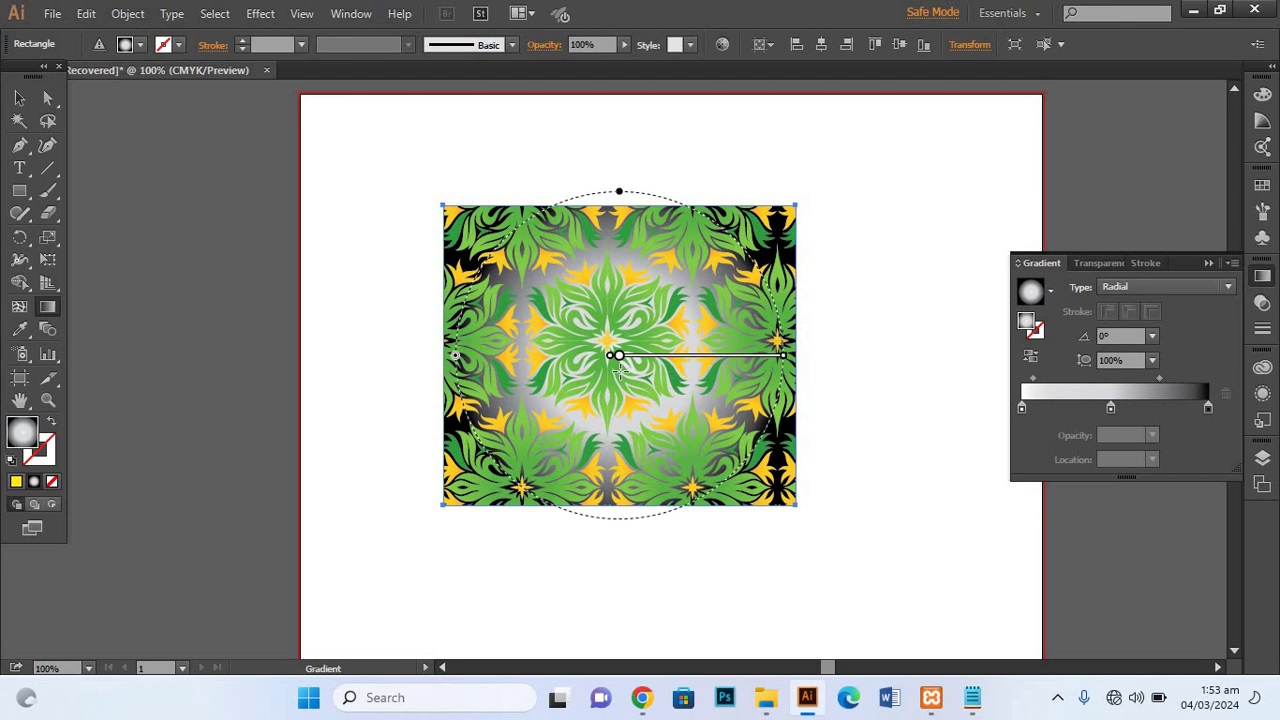
left_click_drag(620, 360, 584, 334)
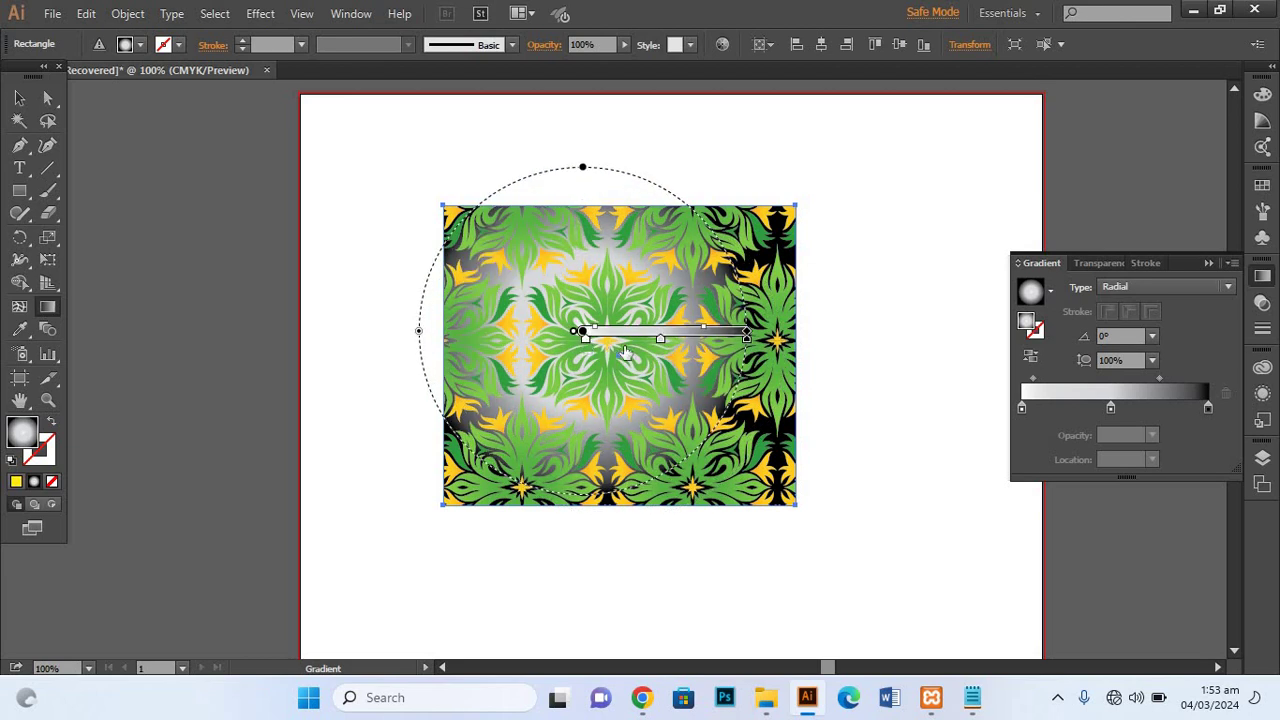
left_click_drag(584, 338, 655, 352)
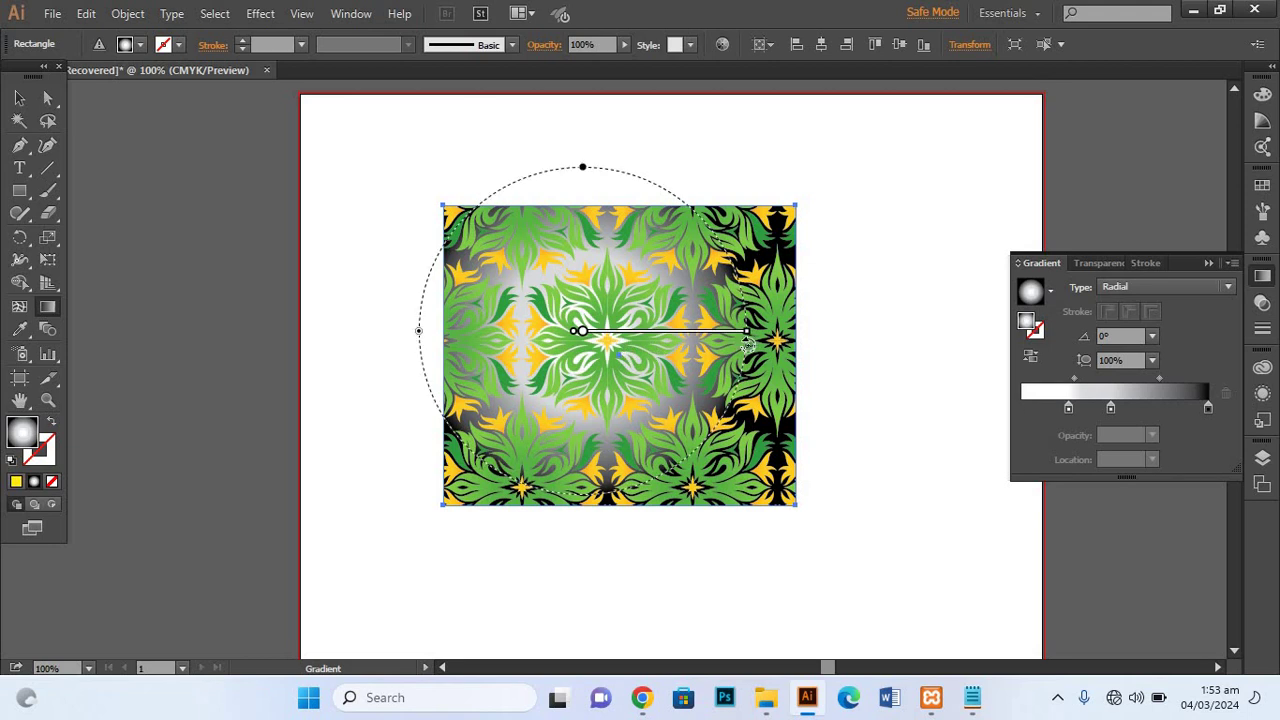
left_click_drag(747, 331, 799, 331)
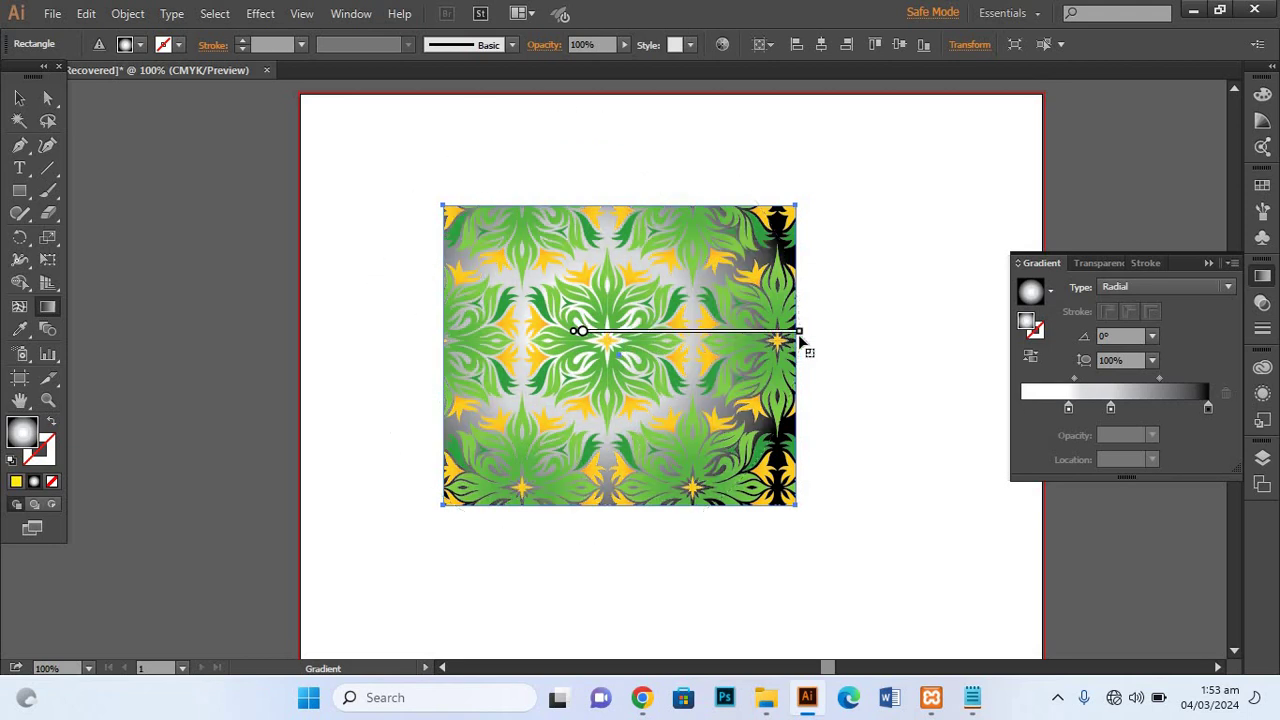
left_click(19, 98)
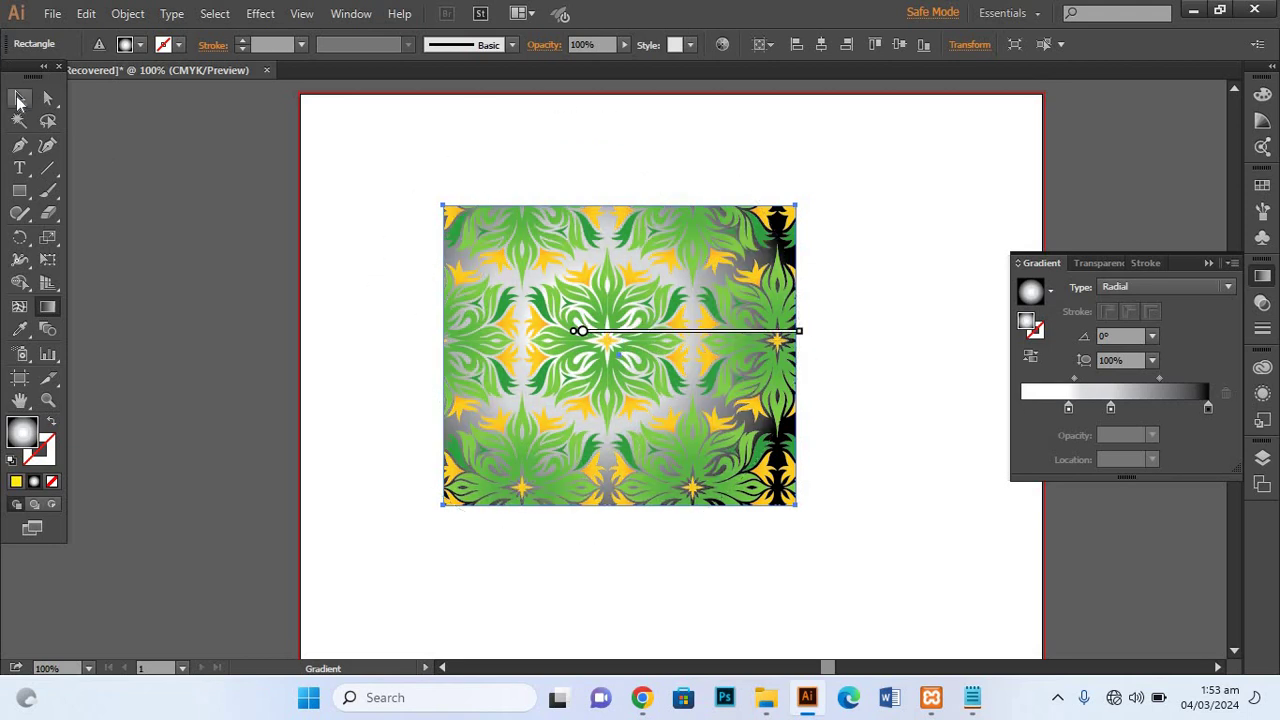
left_click(420, 141)
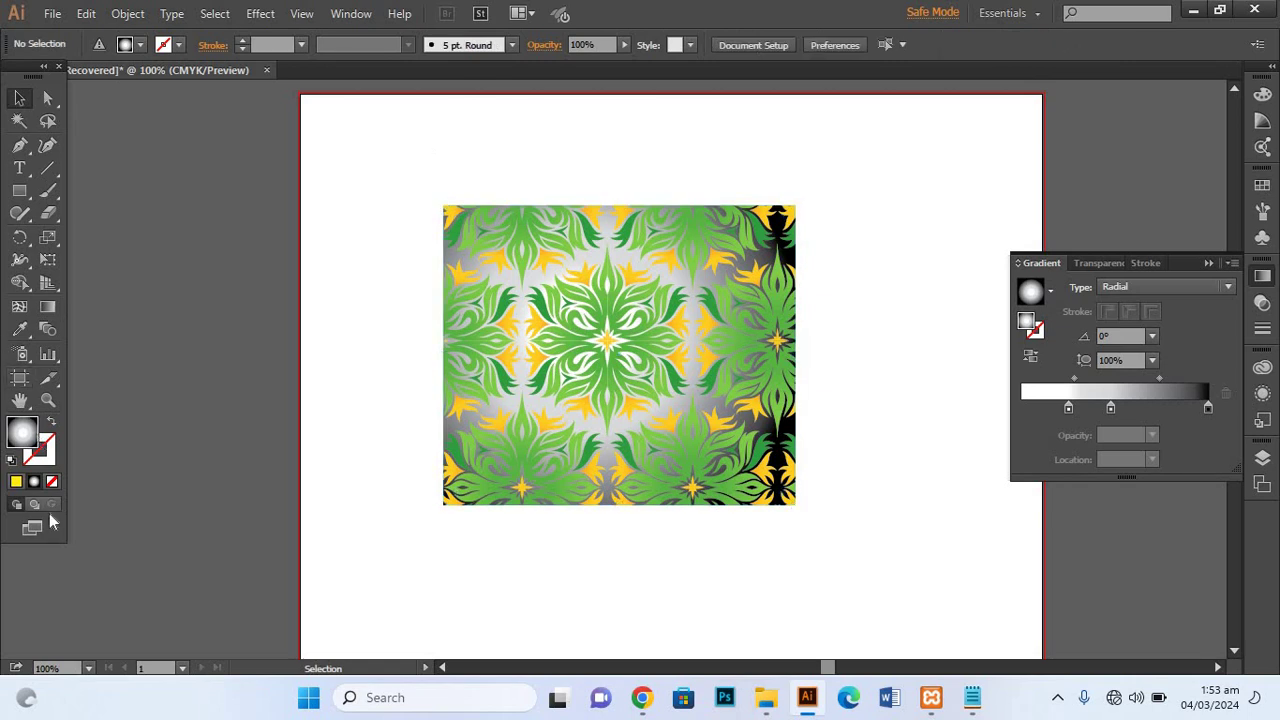
Choose a dark red fill colour in the Color Picker
double_click(16, 436)
left_click(960, 284)
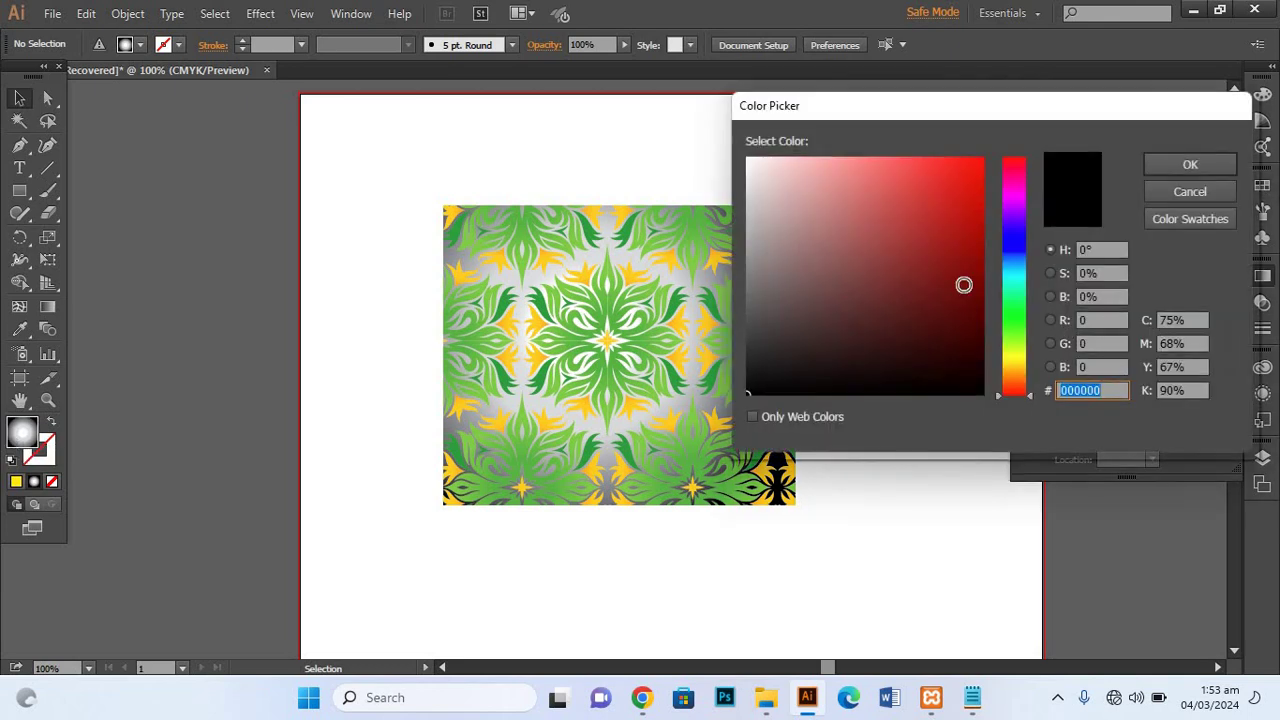
left_click(1197, 167)
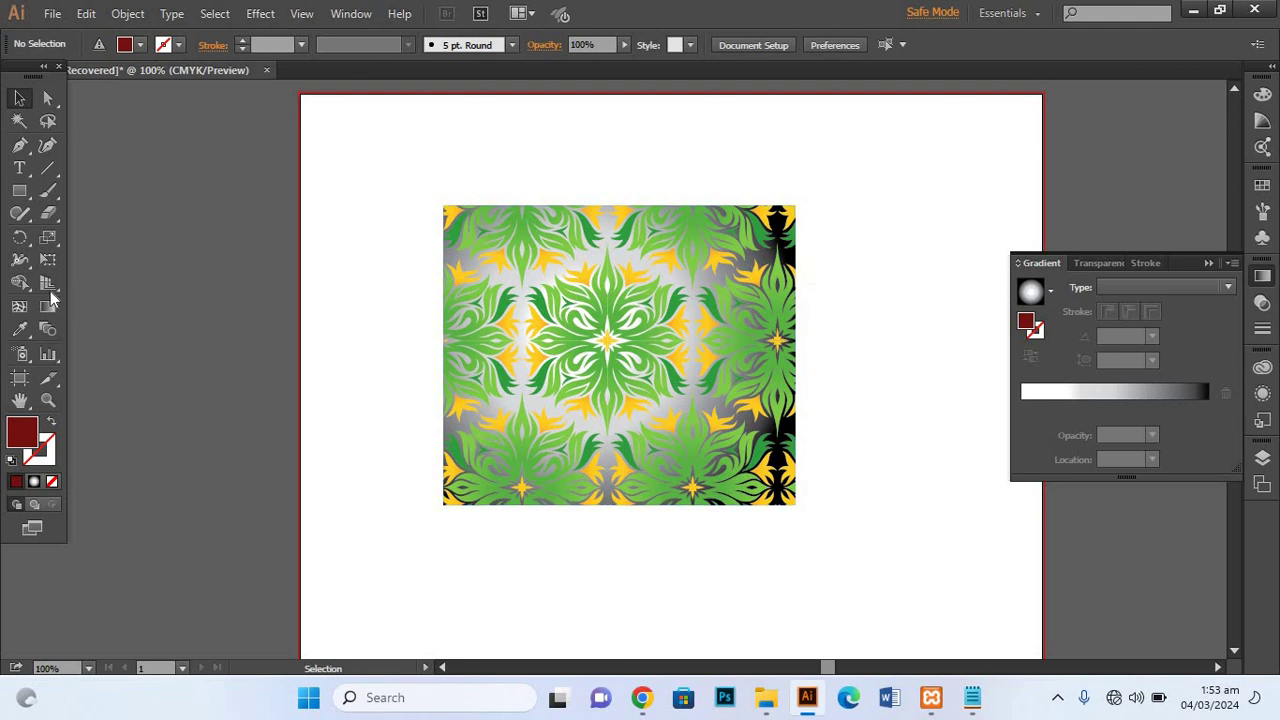
left_click(47, 308)
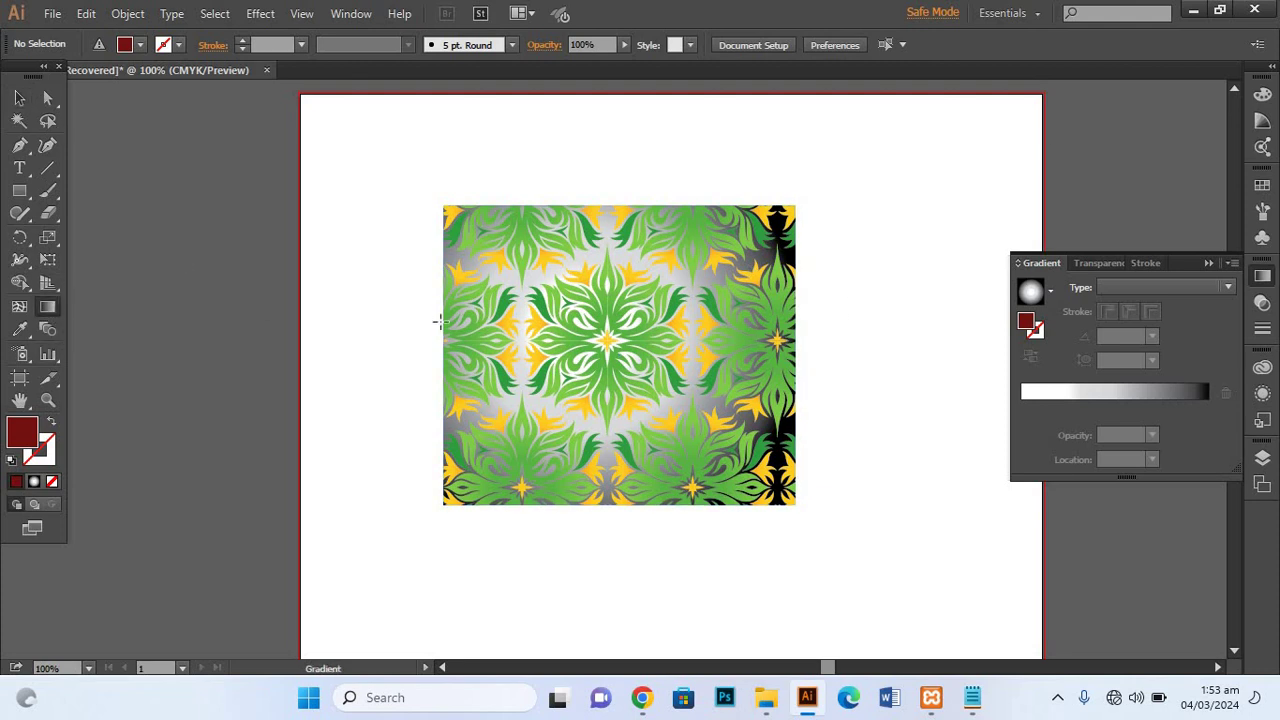
Add a gradient stop near the centre and drag it outward to darken around it
left_click(652, 347)
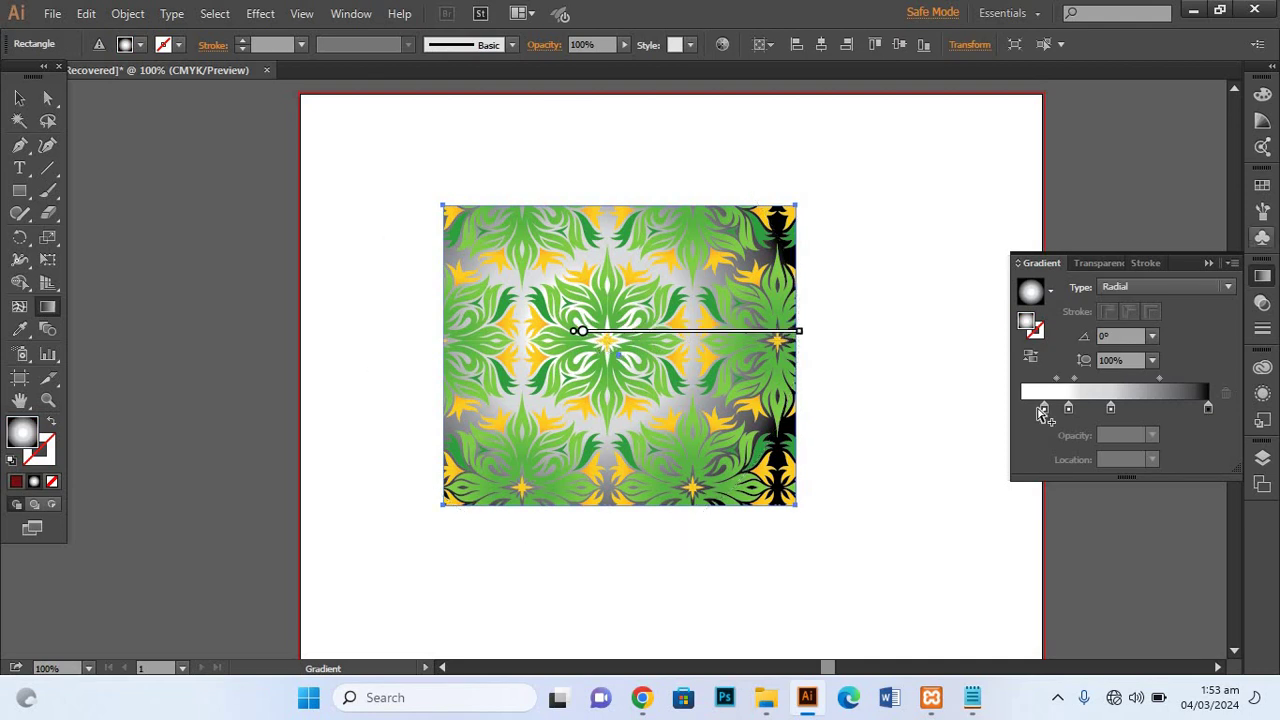
left_click(609, 340)
left_click_drag(622, 342, 688, 341)
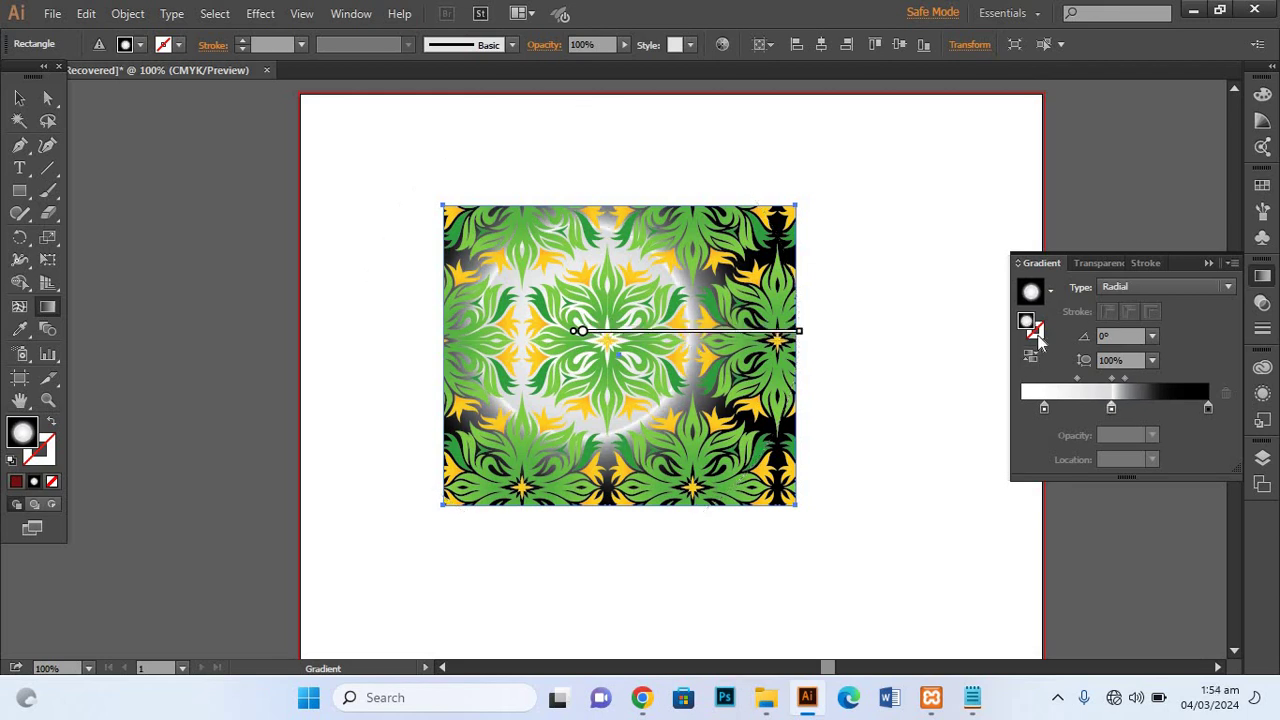
Apply the gradient across the rectangle's stroke and marquee-select the artwork
left_click(1032, 324)
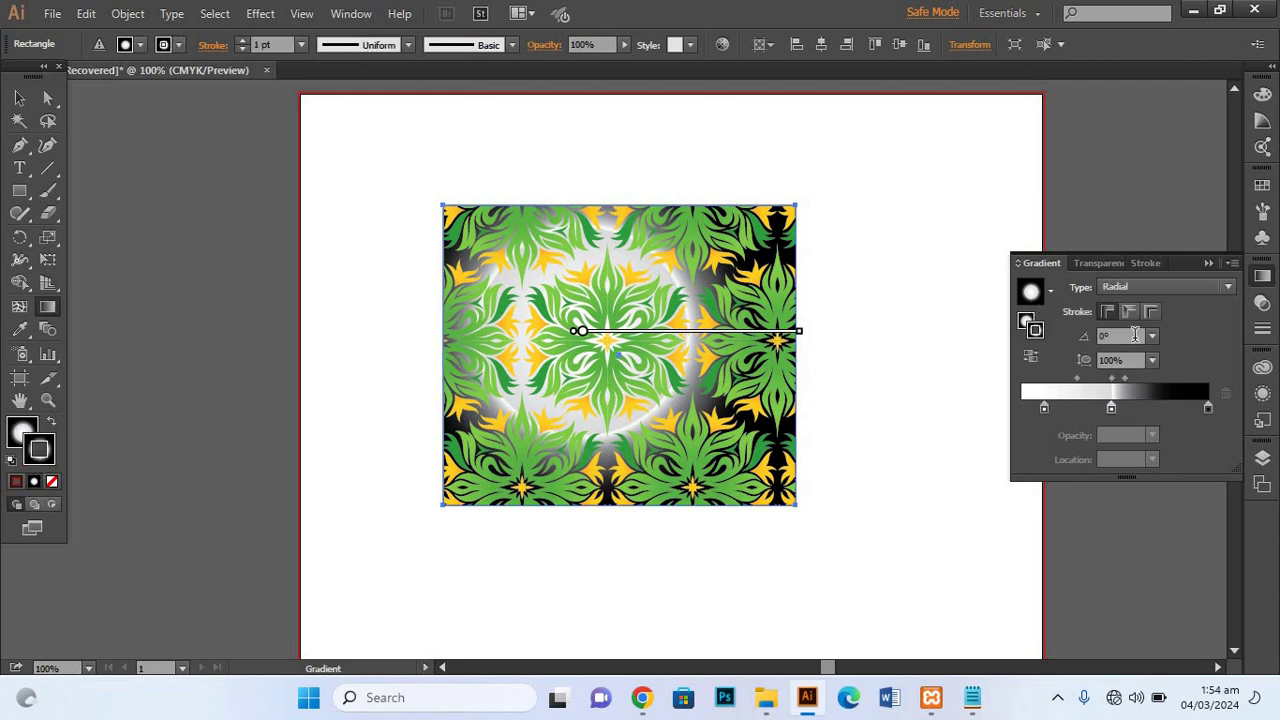
left_click(1147, 314)
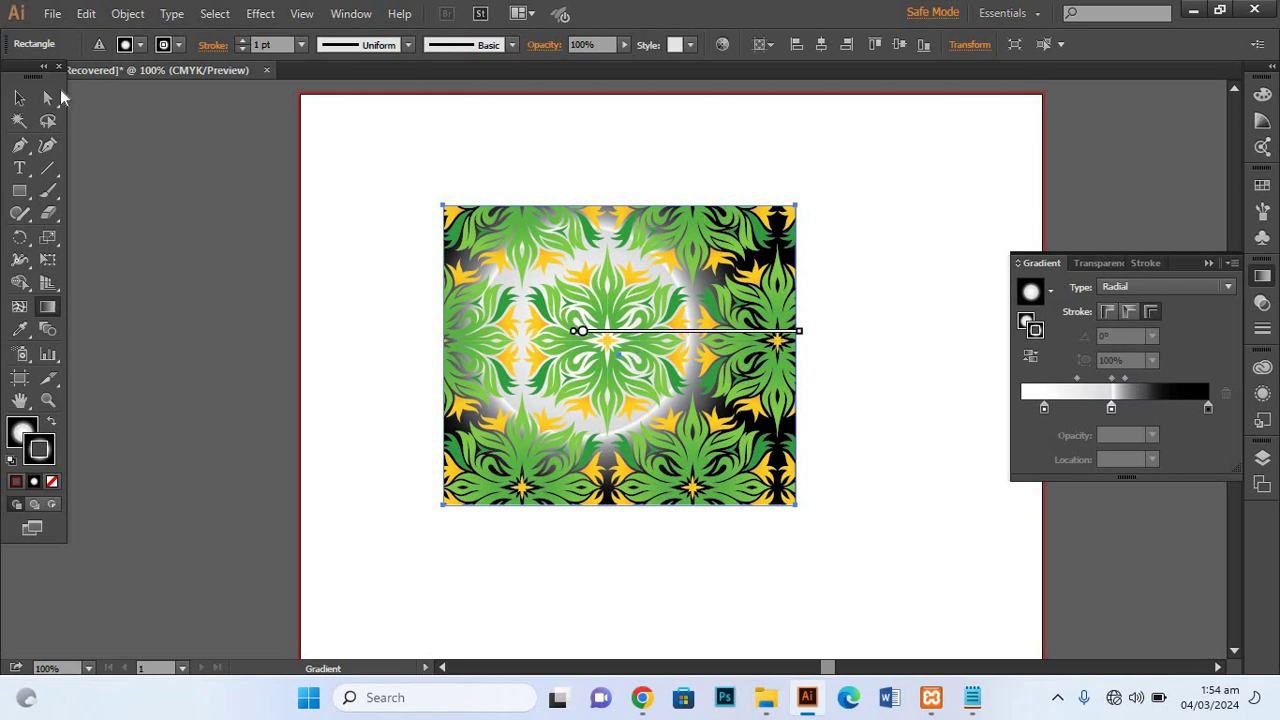
left_click(18, 98)
left_click_drag(340, 154, 951, 553)
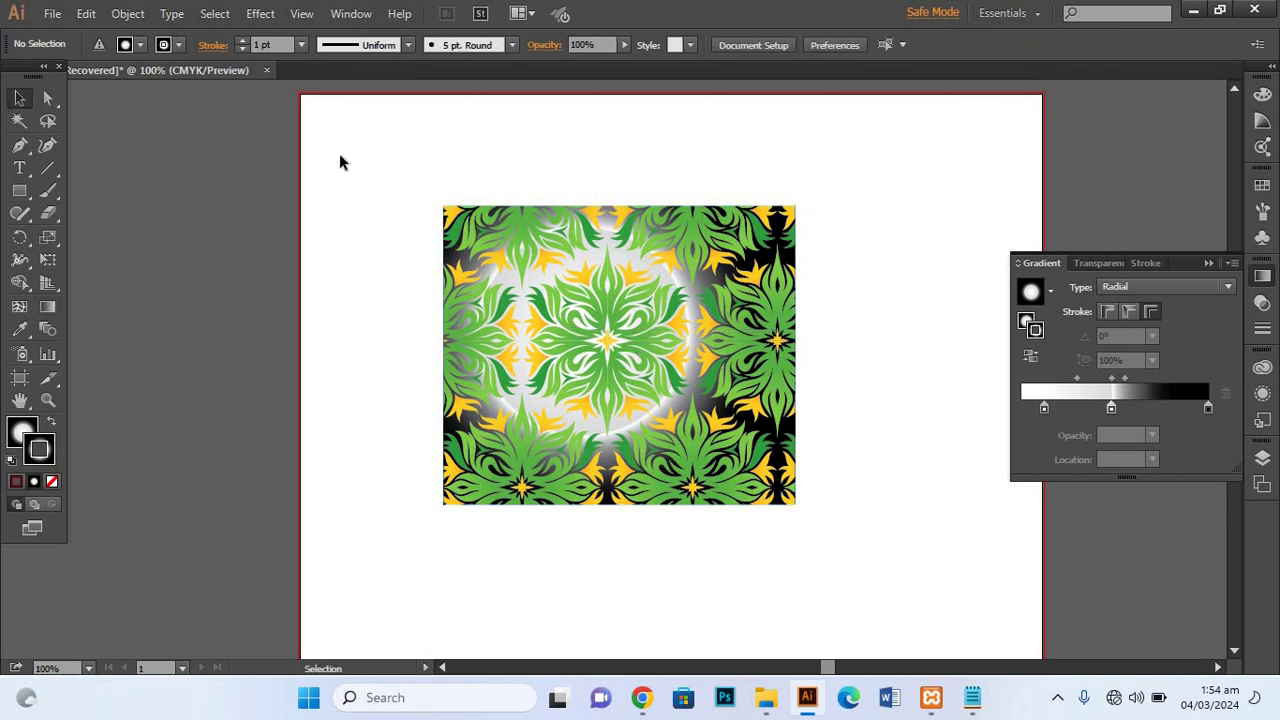
Delete the selected floral gradient artwork
key("Delete")
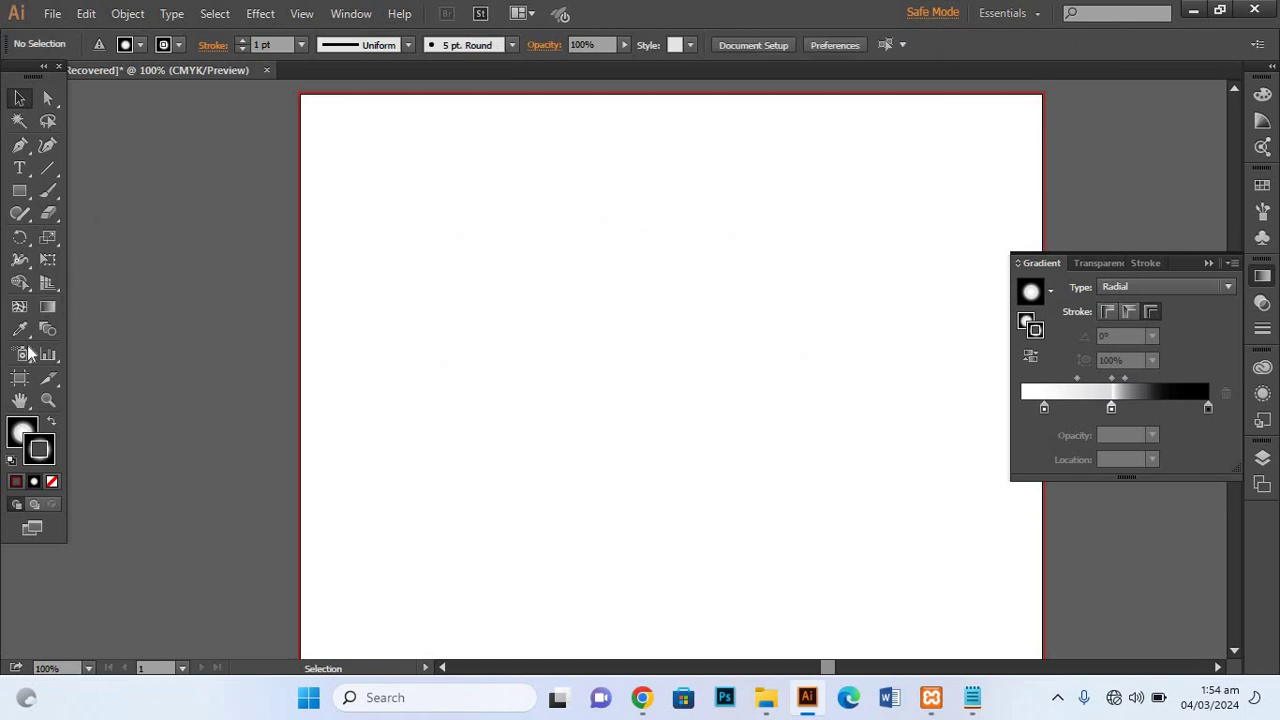
Draw three overlapping radial-gradient rectangles (upper middle, below, smaller right) and select all three
left_click(19, 191)
left_click_drag(452, 173, 812, 354)
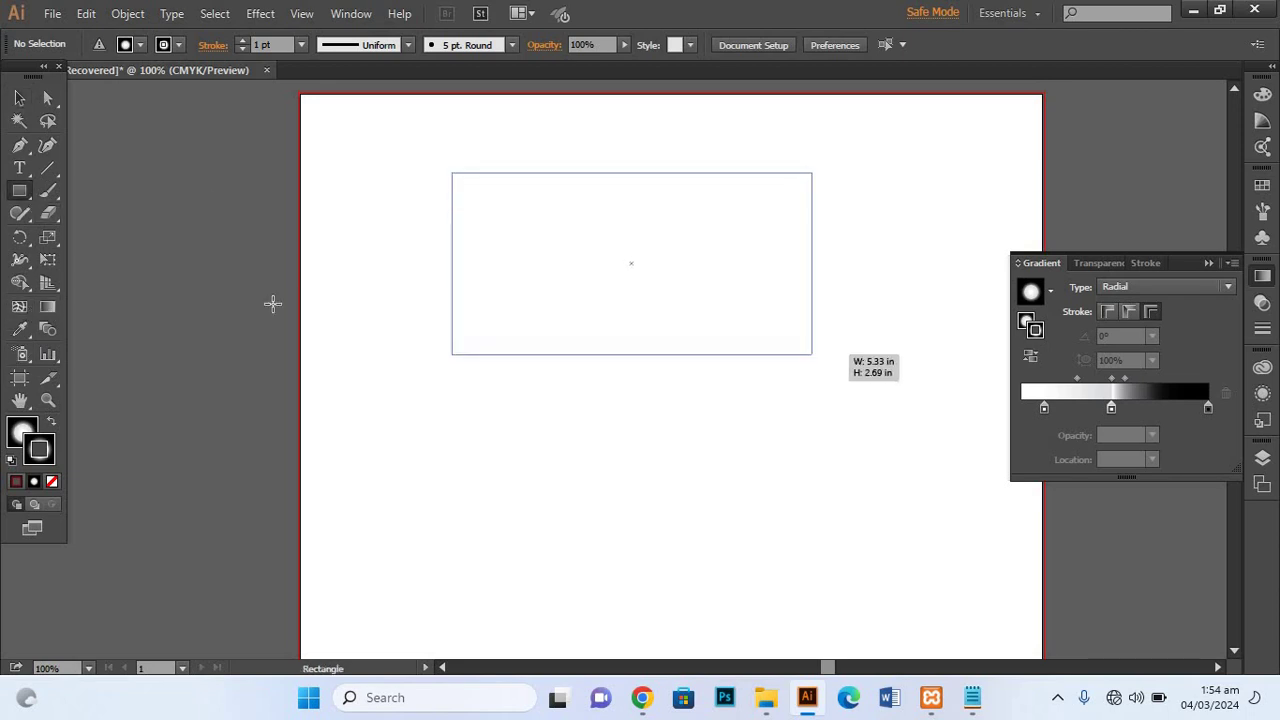
left_click_drag(409, 336, 807, 523)
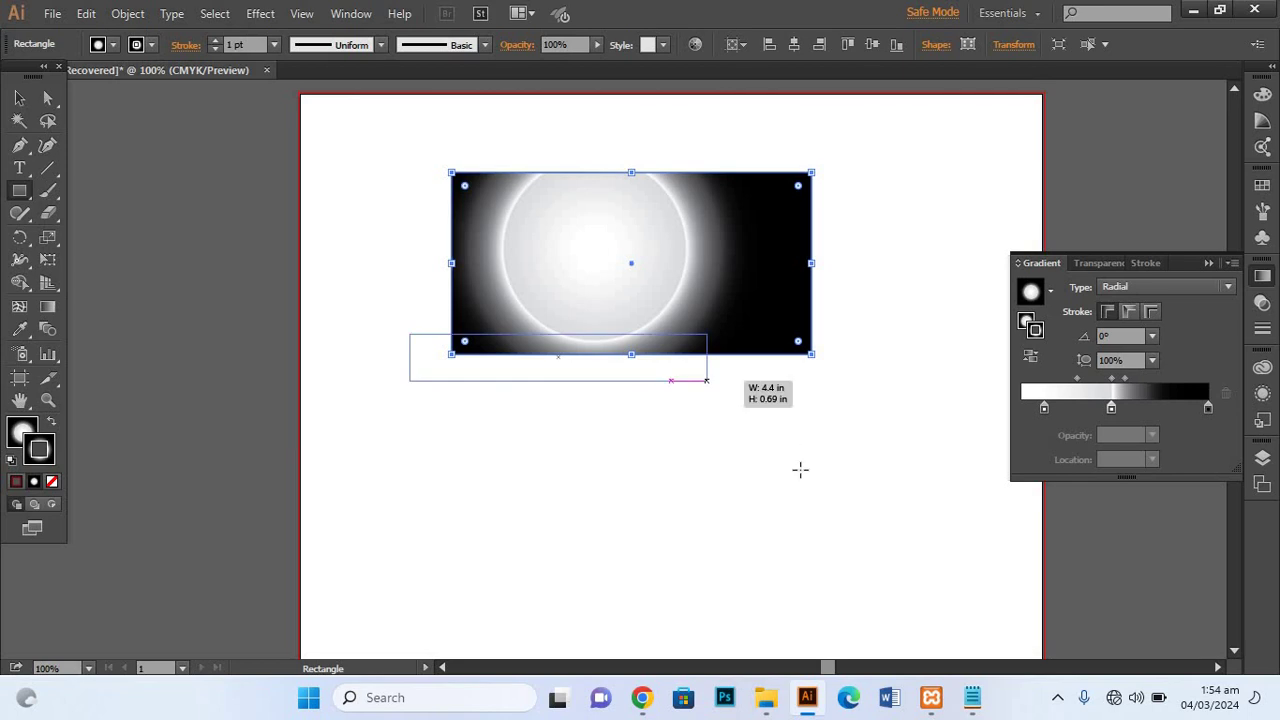
left_click_drag(918, 273, 728, 421)
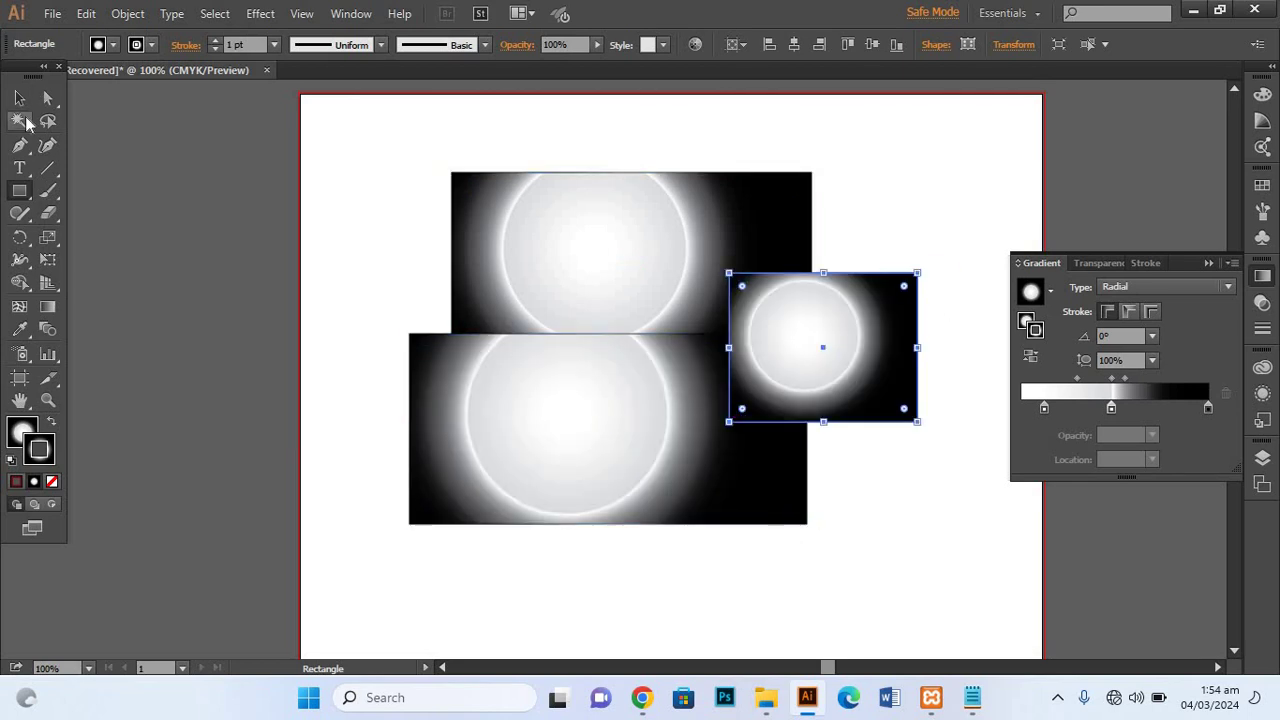
left_click(19, 97)
left_click_drag(341, 135, 846, 512)
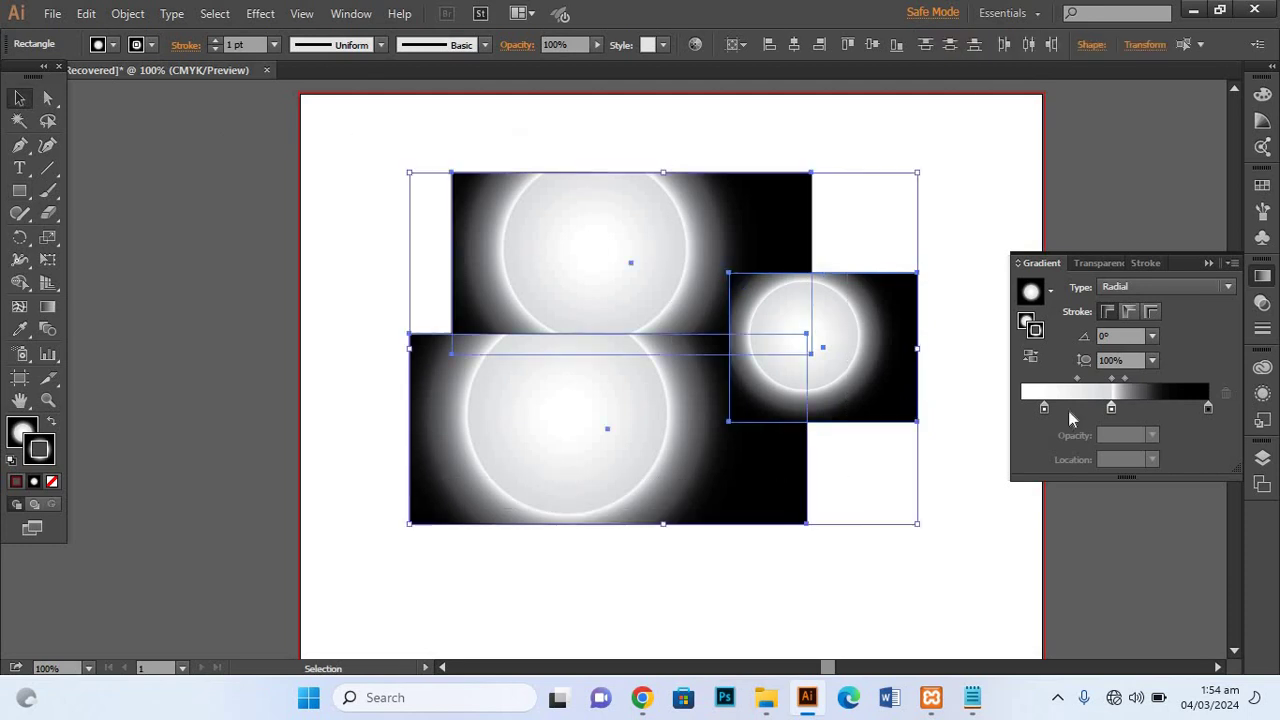
Add a 27.78% stop to the three rectangles' gradient, then deselect them
left_click(48, 306)
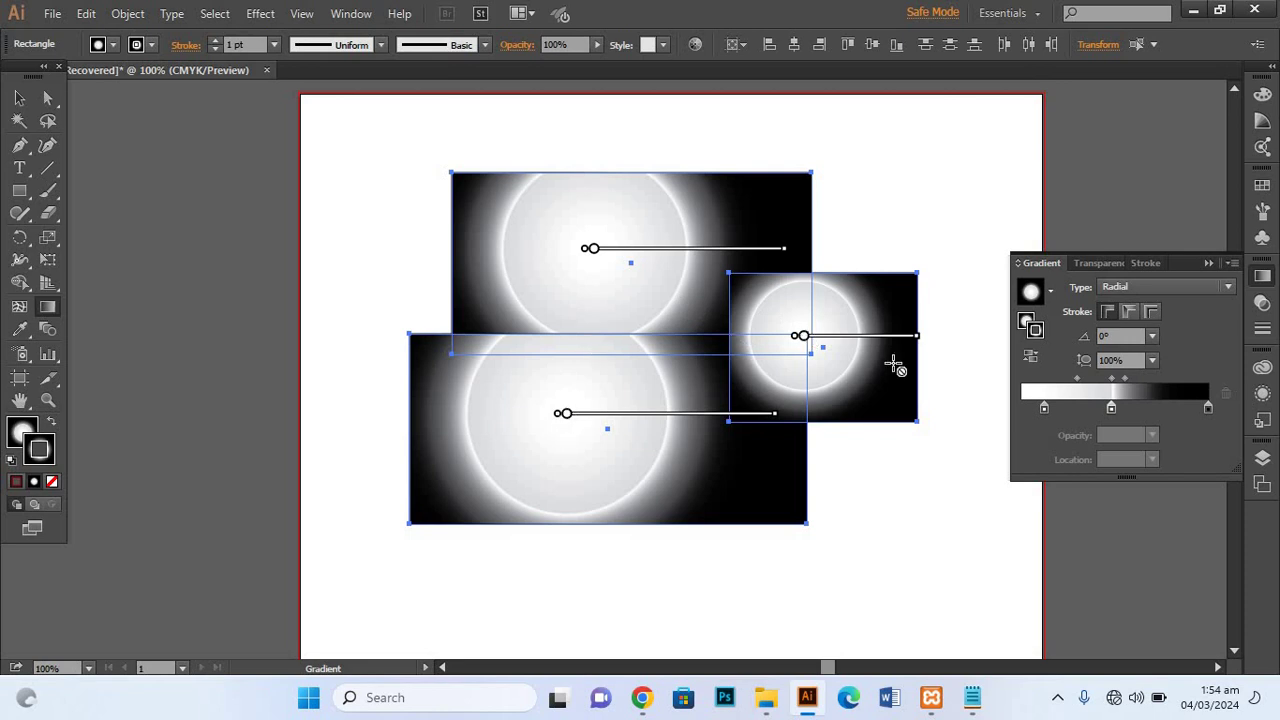
left_click_drag(1074, 409, 1073, 409)
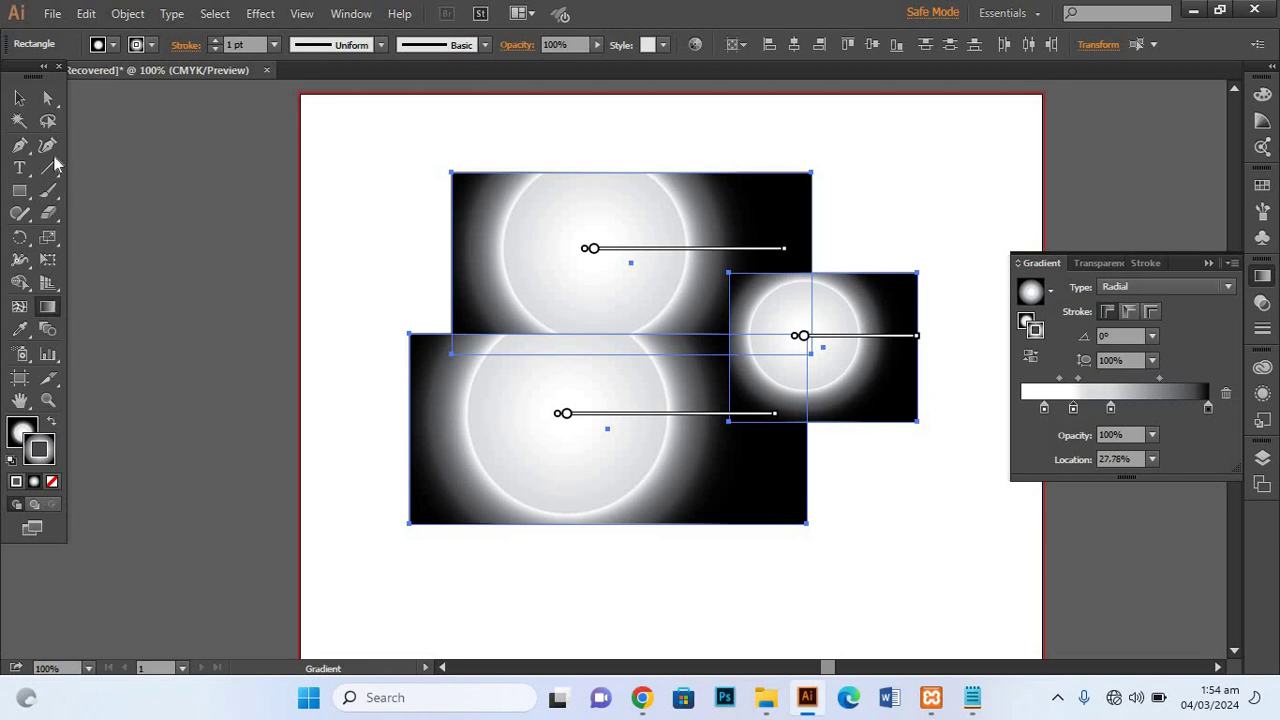
left_click(19, 97)
left_click(355, 187)
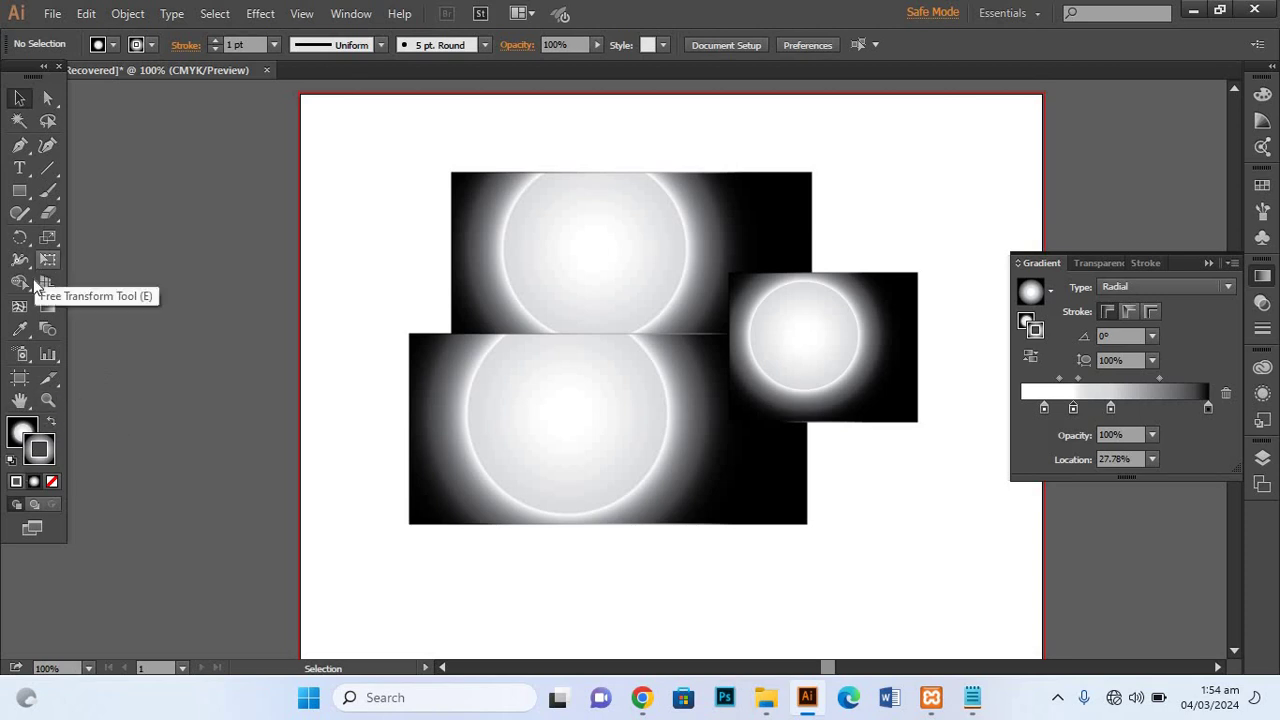
Convert the top rectangle to a gradient mesh, curve one mesh line and shade a patch grey
left_click(19, 307)
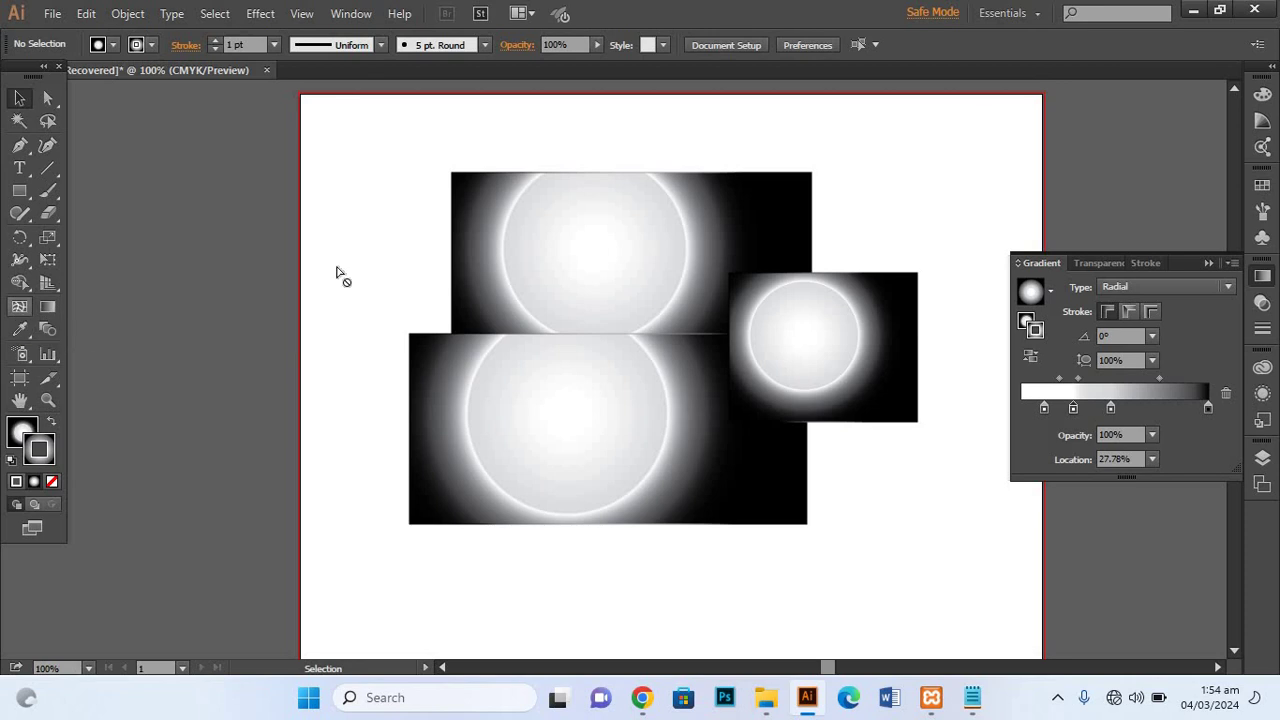
left_click(622, 242)
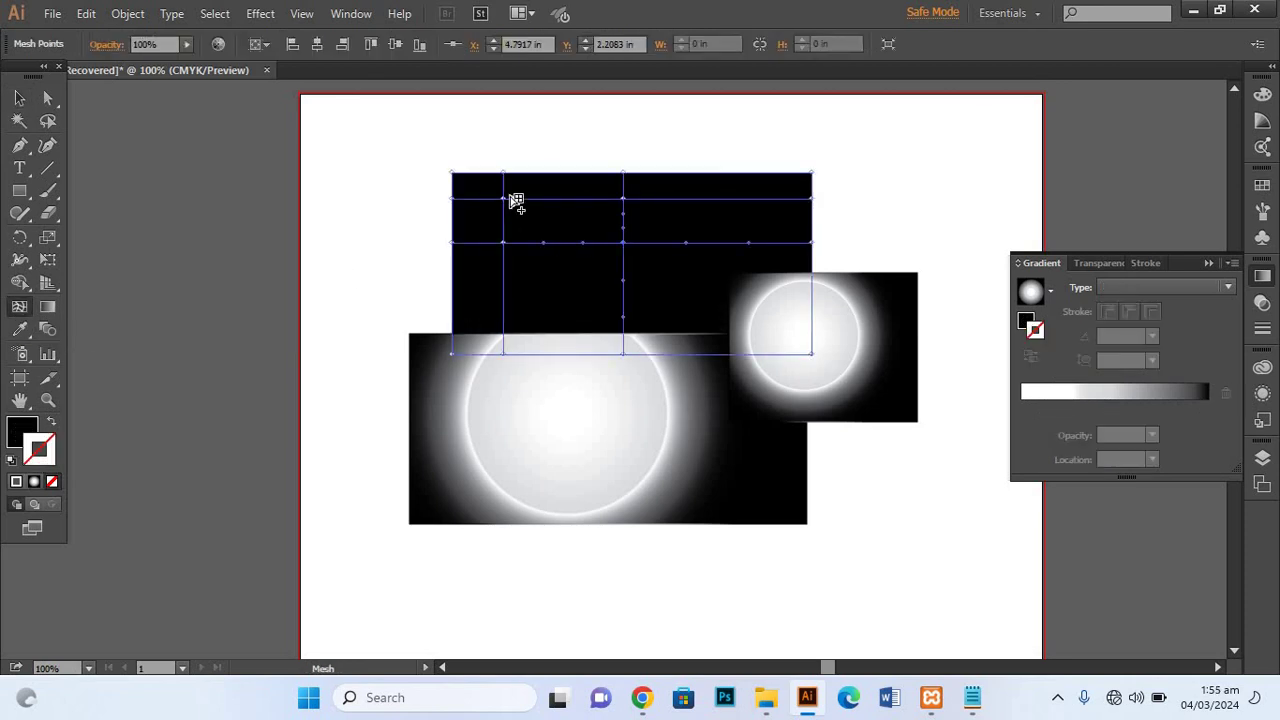
left_click_drag(503, 199, 552, 230)
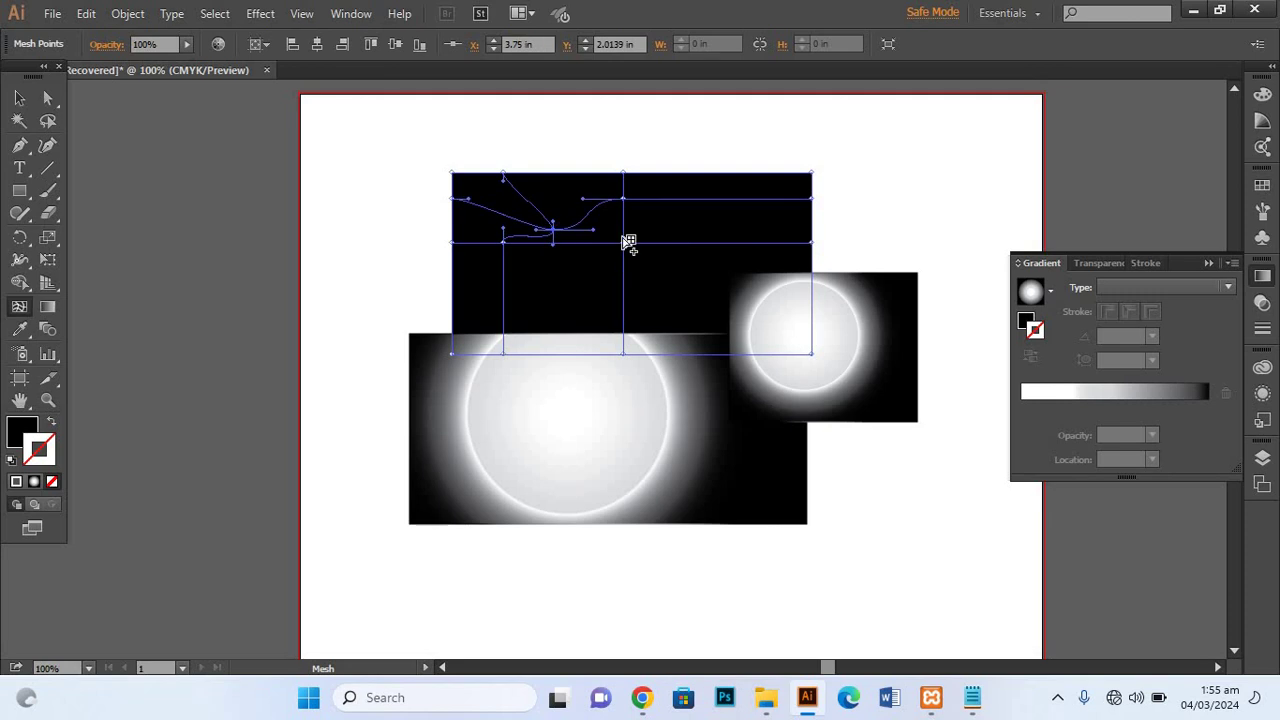
left_click(628, 247)
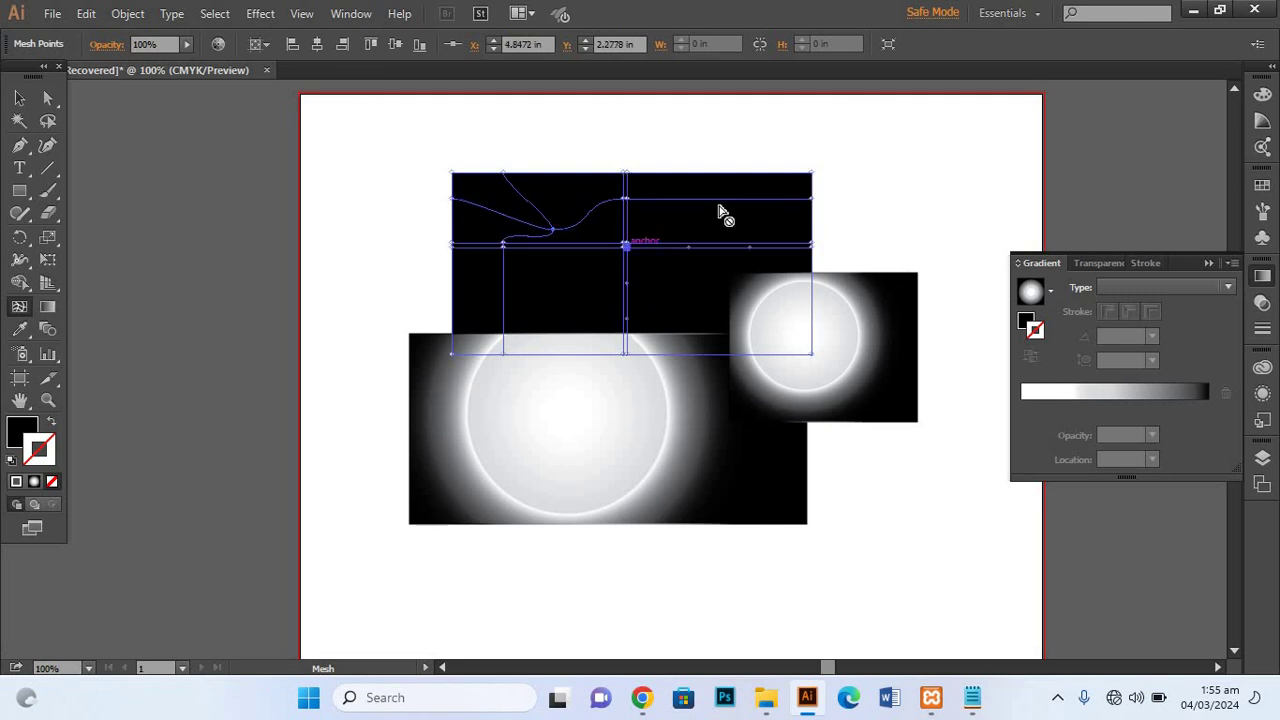
double_click(24, 438)
left_click(869, 272)
left_click(1192, 166)
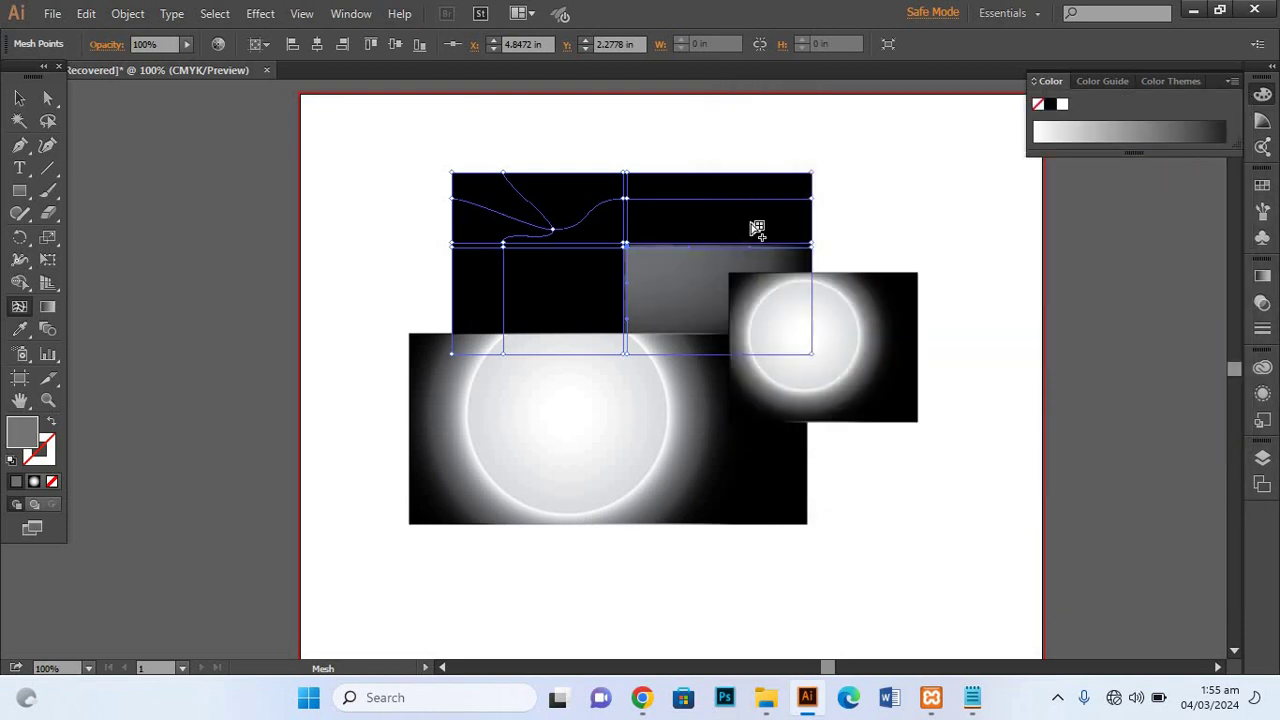
Deselect the mesh, then marquee-select the rectangles on the artboard
left_click(22, 100)
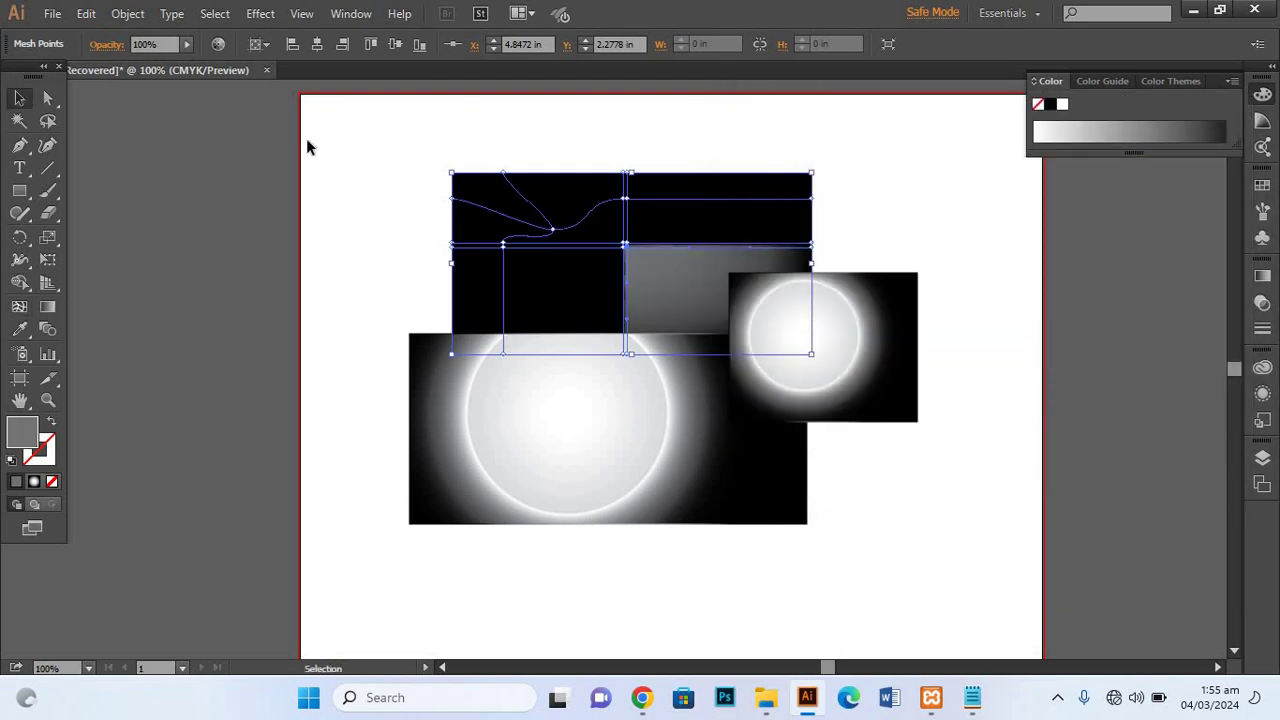
left_click(390, 156)
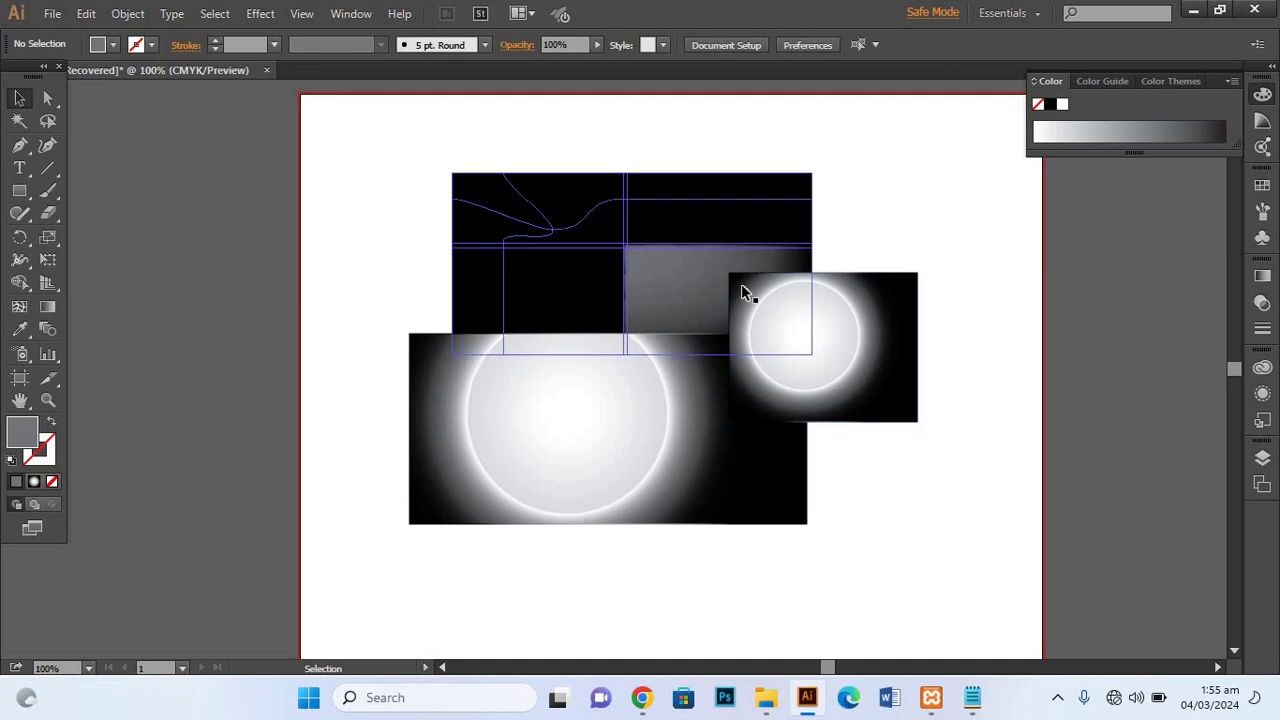
left_click_drag(339, 186, 514, 398)
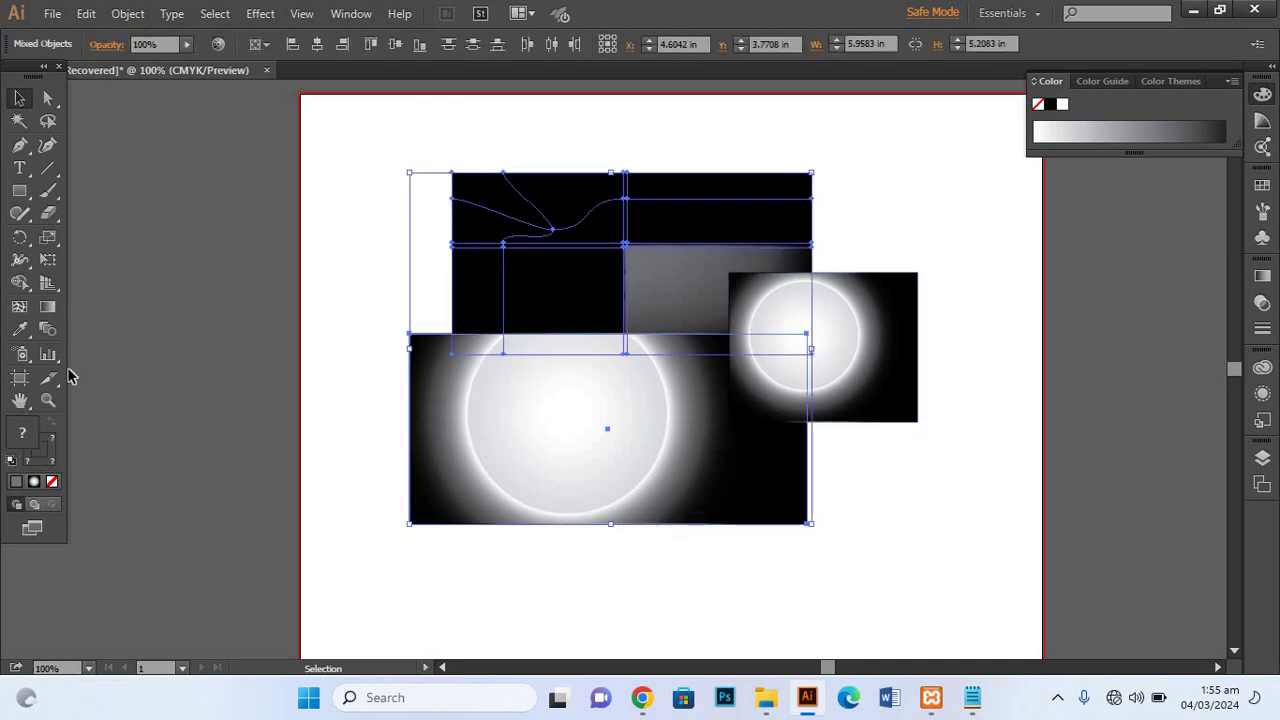
Add mesh points to the top, glowing and lower rectangles, undoing the stray additions
left_click(19, 306)
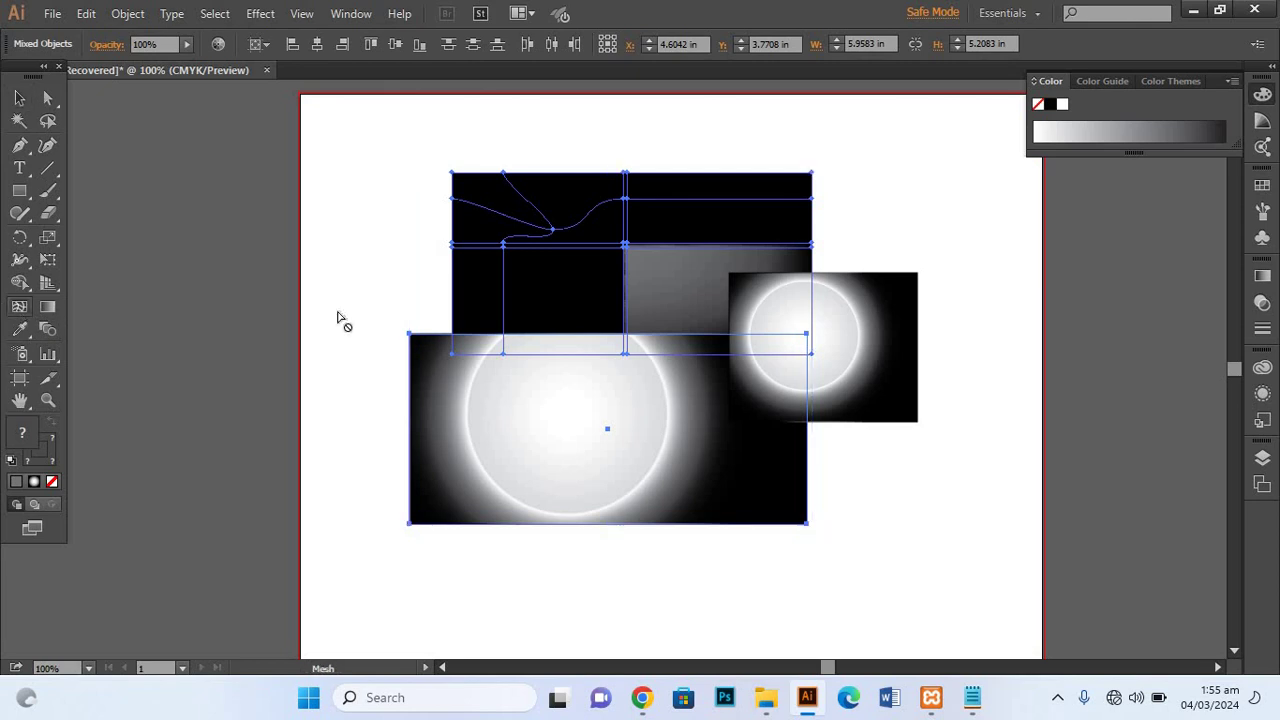
left_click(541, 287)
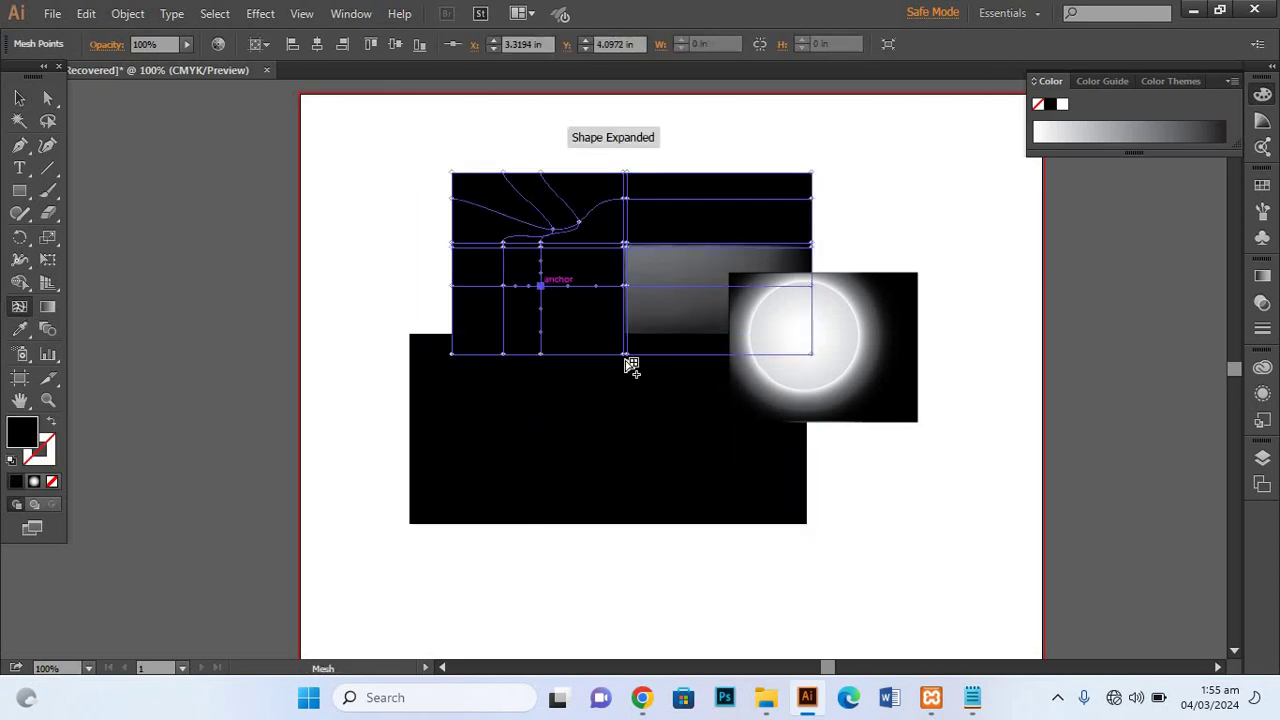
left_click(632, 312)
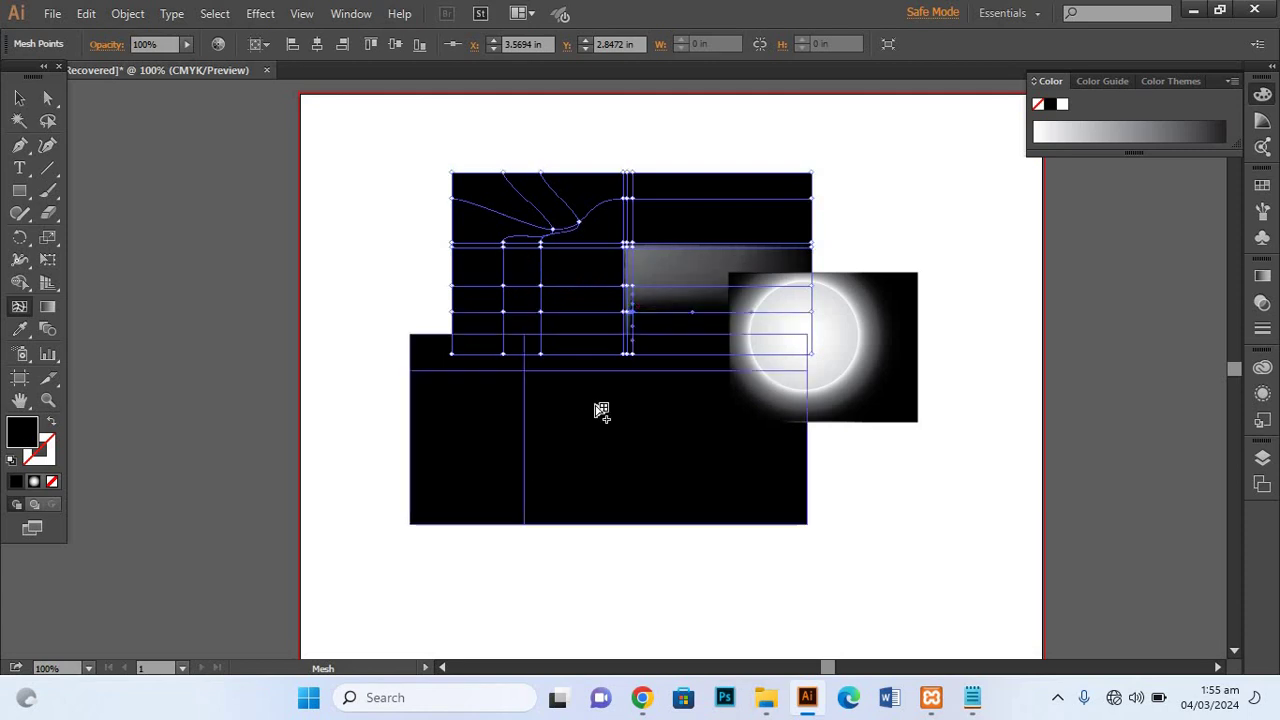
left_click(822, 363)
left_click(524, 370)
key("ctrl+z")
key("ctrl+z")
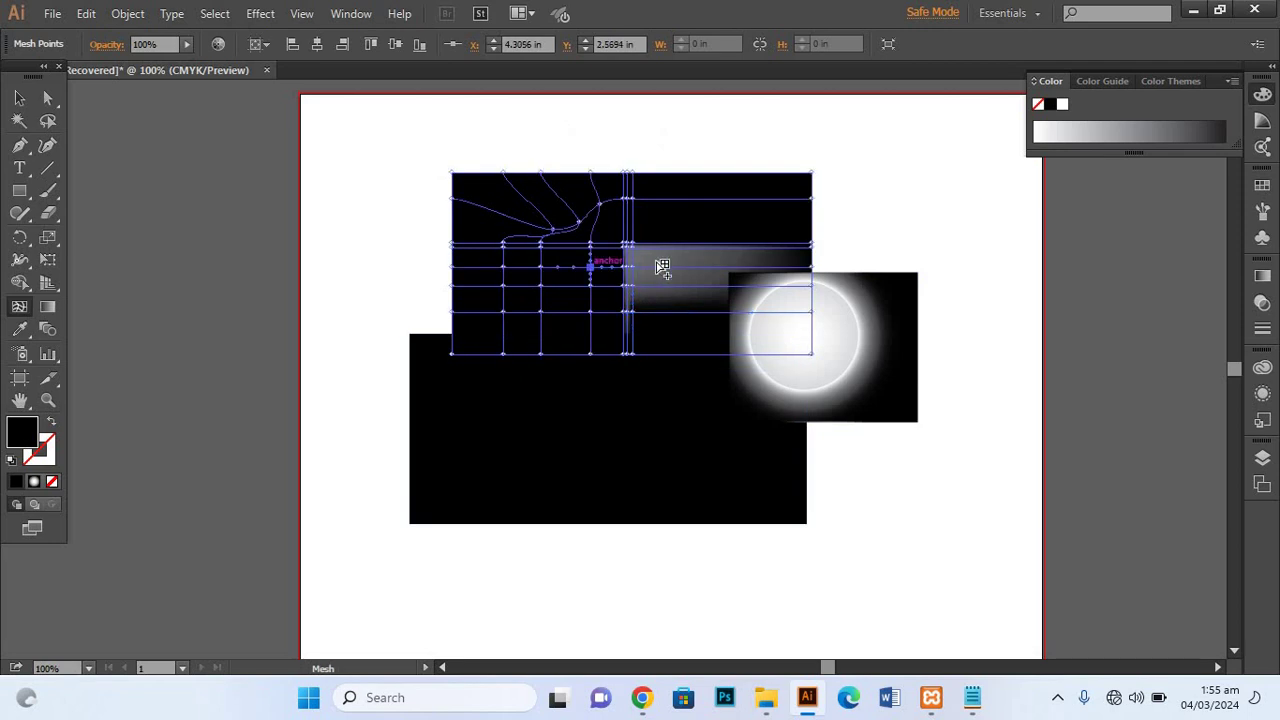
Add three more mesh lines to the top rectangle, then deselect
left_click(642, 260)
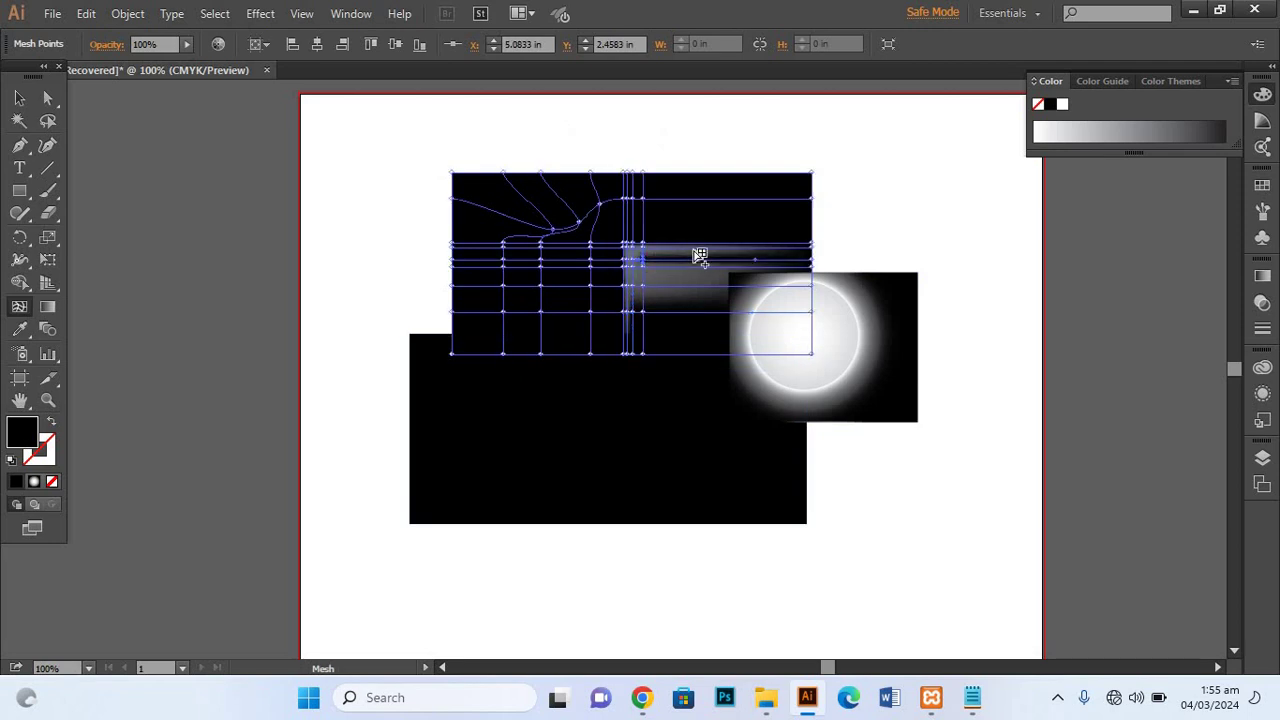
left_click(693, 249)
left_click(654, 283)
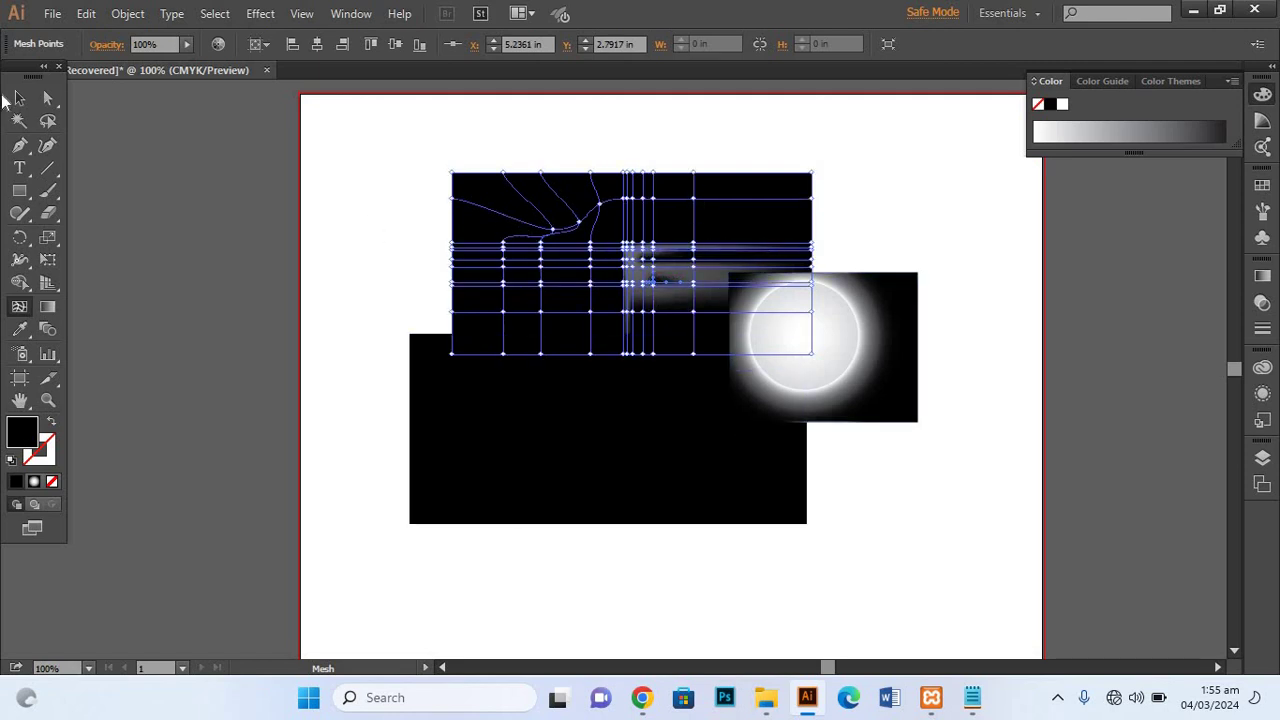
left_click(22, 98)
left_click(403, 249)
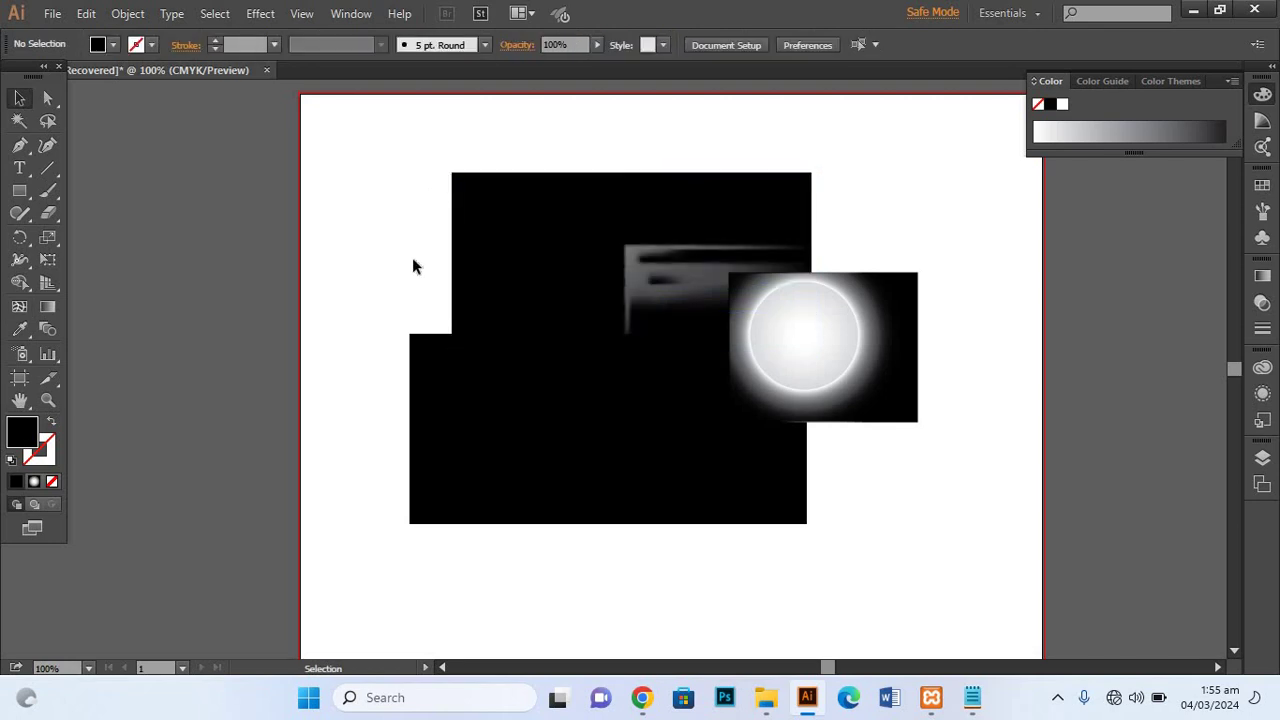
Add mesh points to the glowing rectangle and turn the lower rectangle into a mesh
left_click(20, 307)
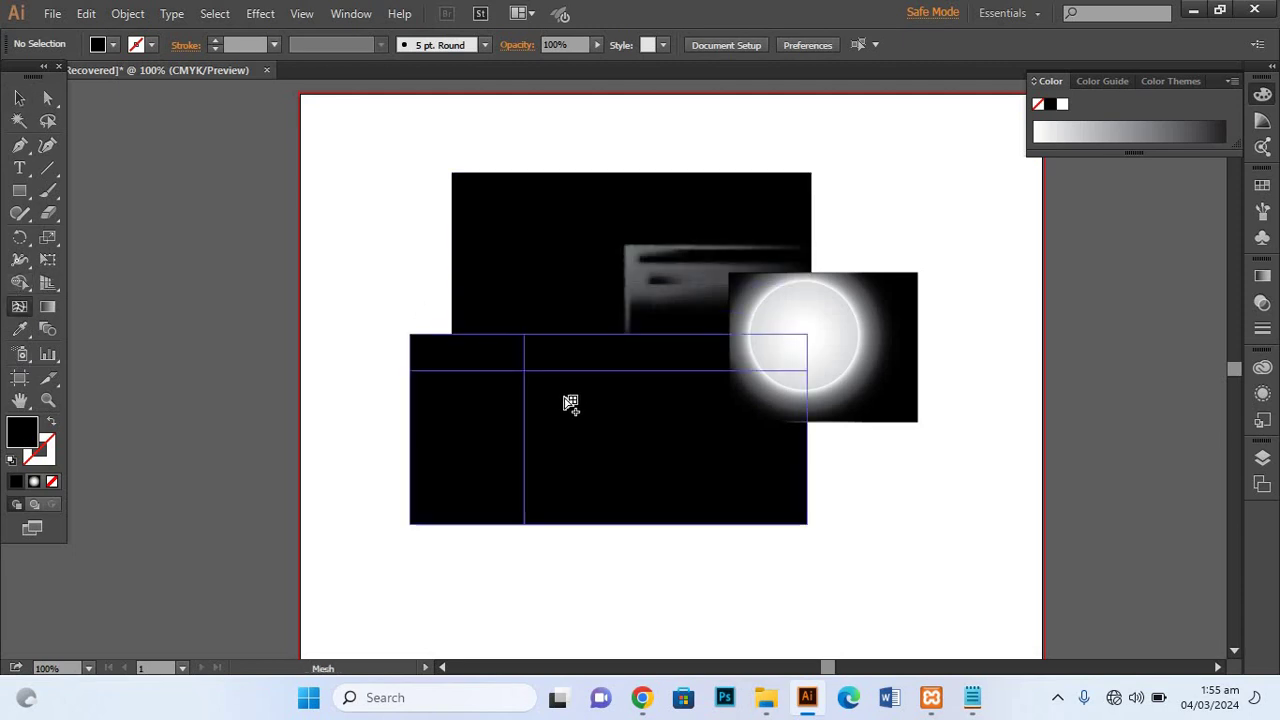
left_click(826, 342)
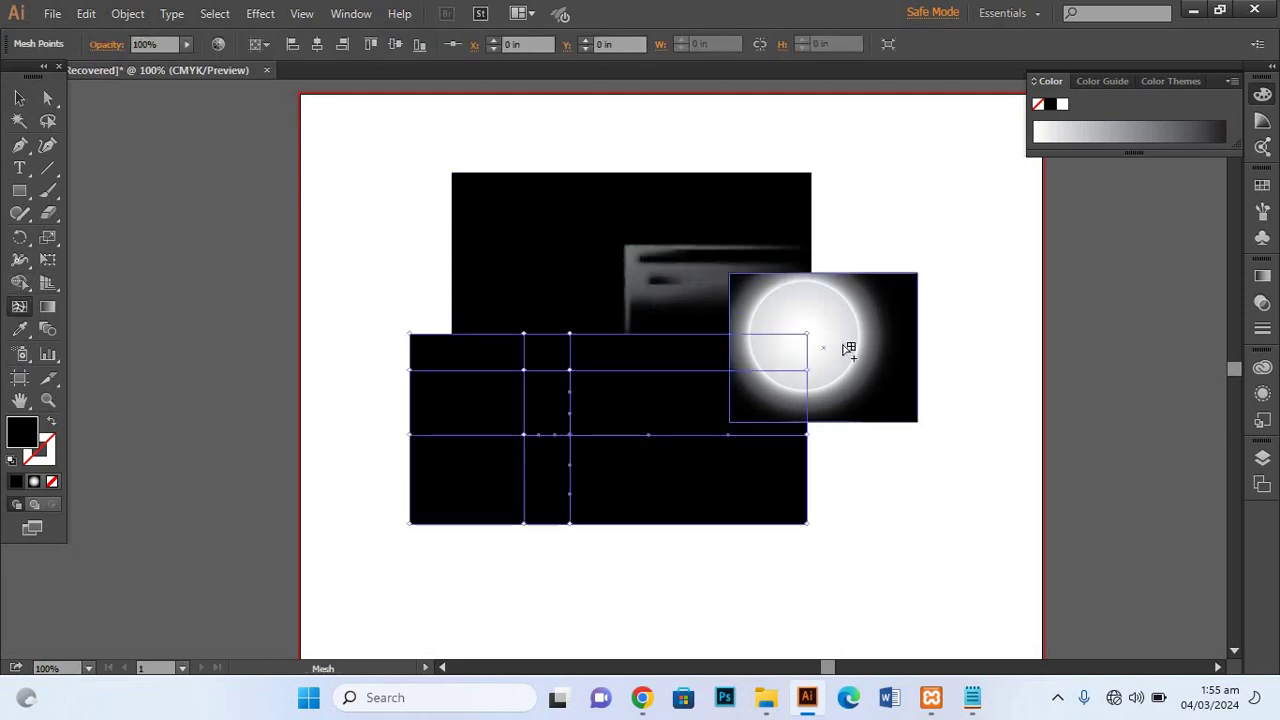
left_click(540, 458)
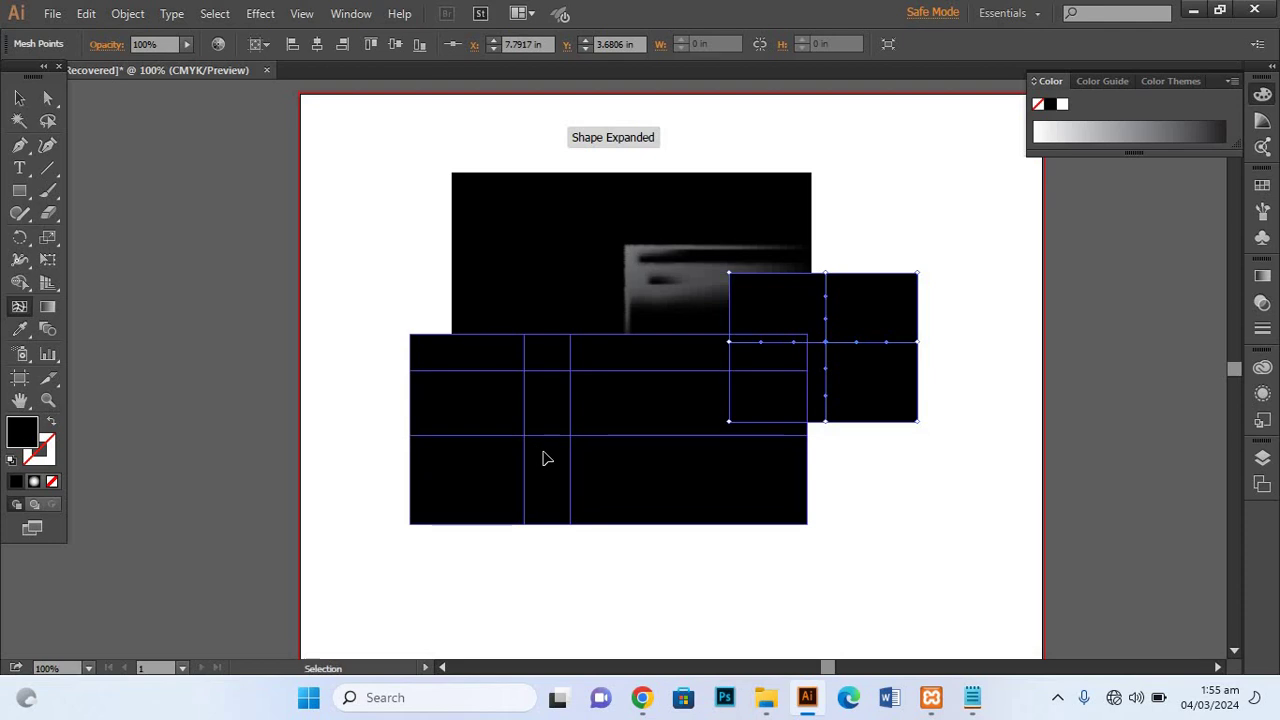
left_click(630, 424)
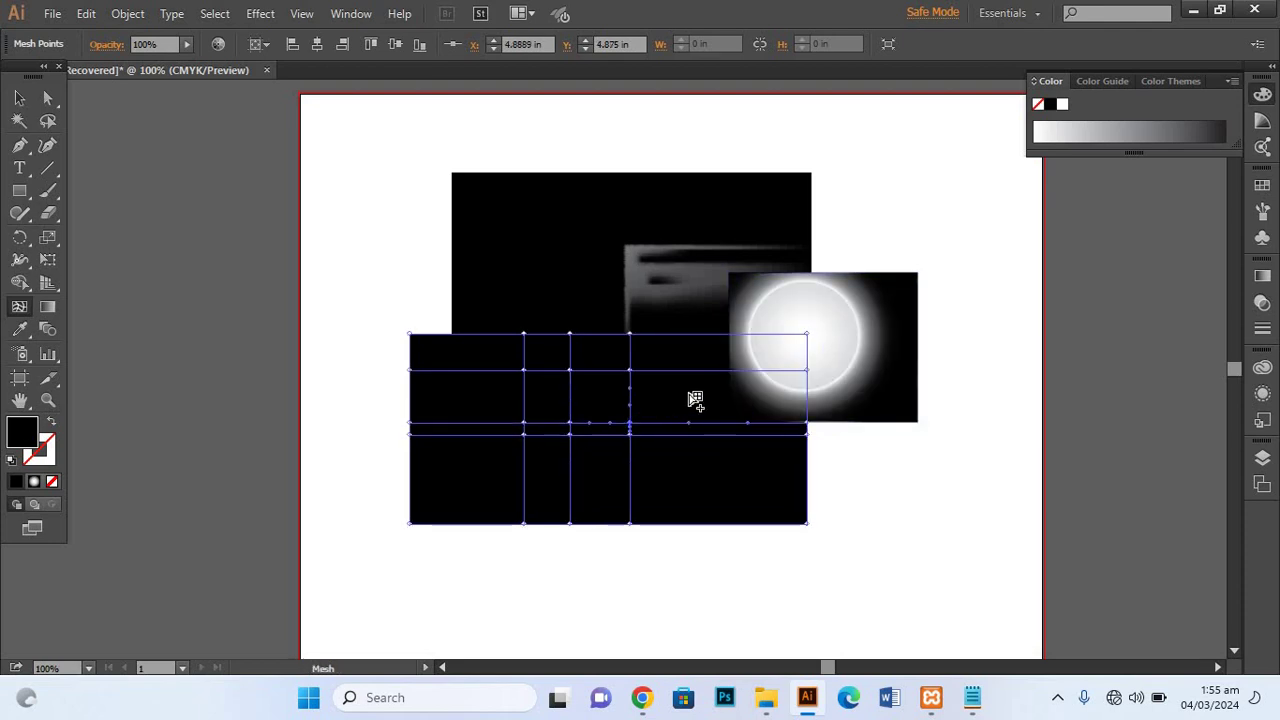
left_click(792, 359)
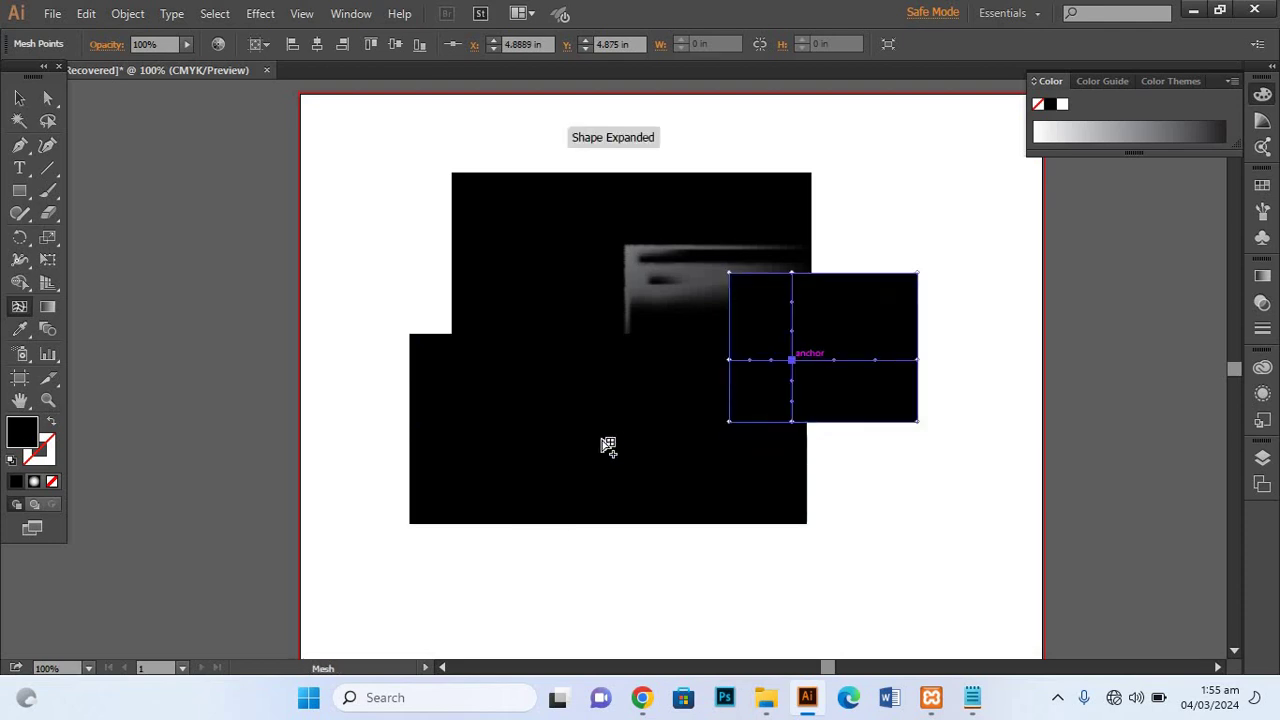
Choose a grey colour for a lower-rectangle mesh point and add another glowing point there
left_click(548, 395)
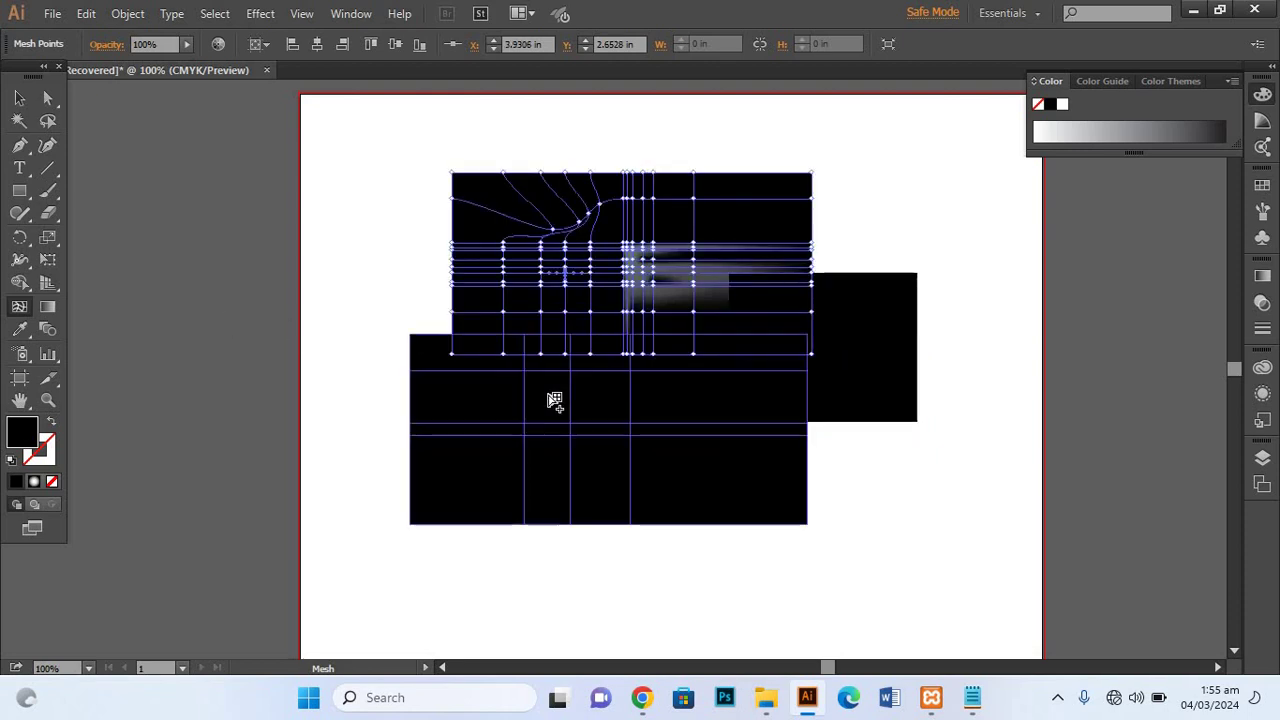
double_click(31, 436)
left_click(912, 281)
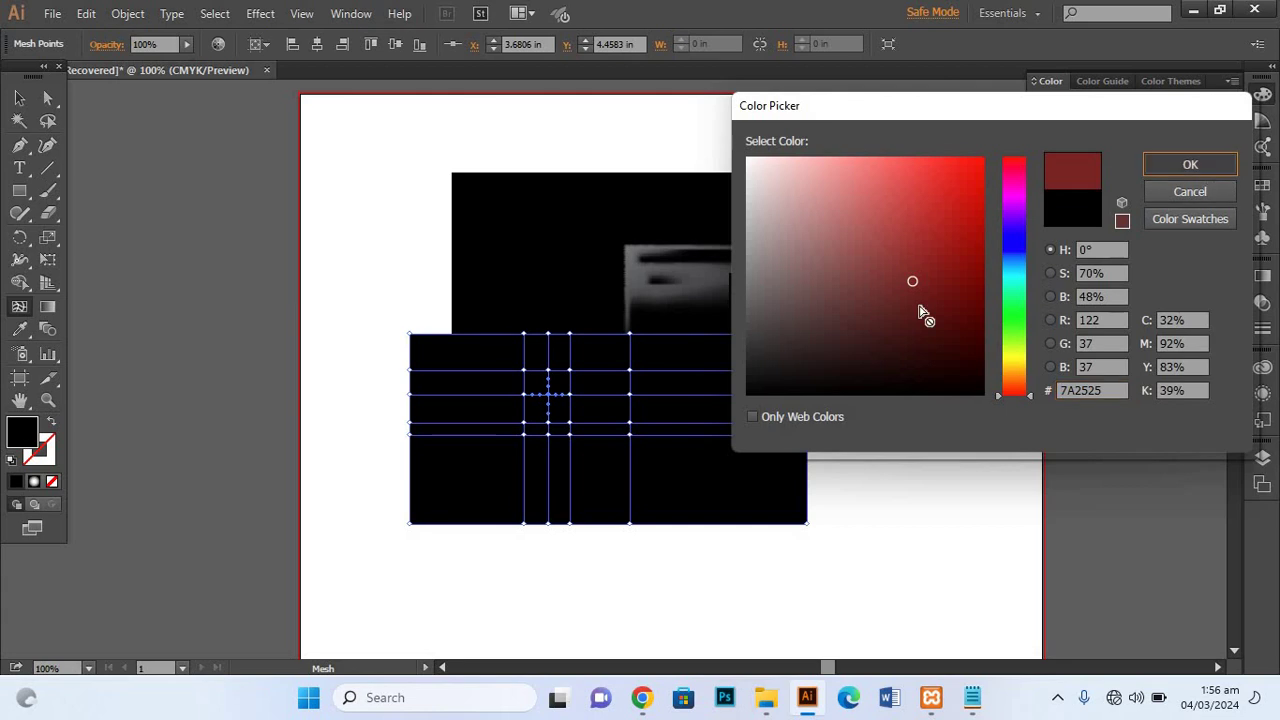
key("Return")
left_click(678, 448)
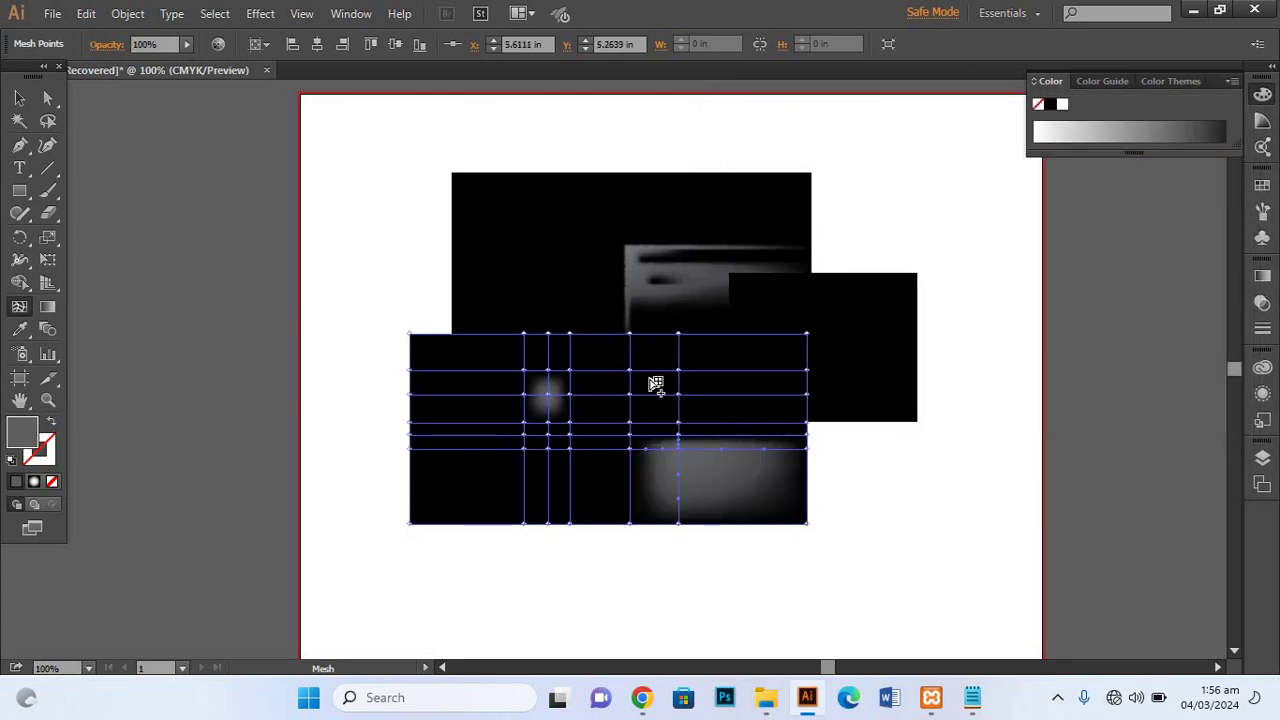
Add glowing highlight points to the upper and right rectangles, then deselect
left_click(566, 273)
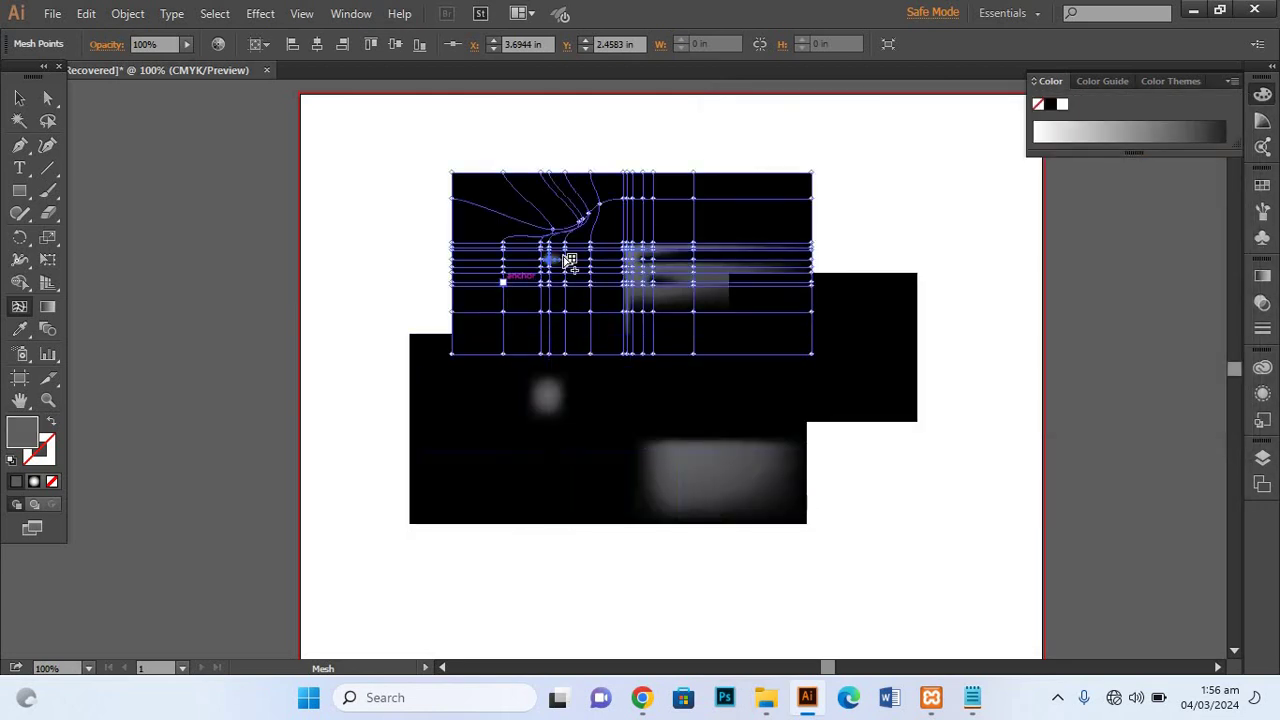
left_click(614, 310)
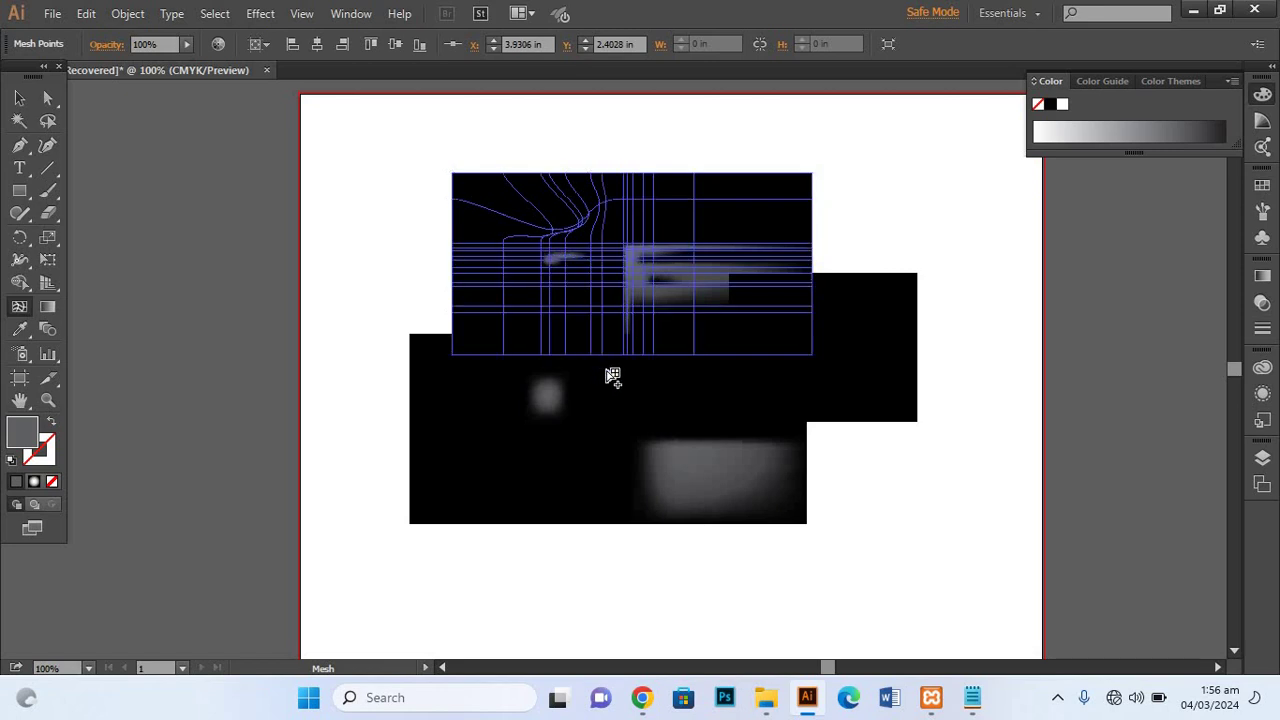
left_click(750, 366)
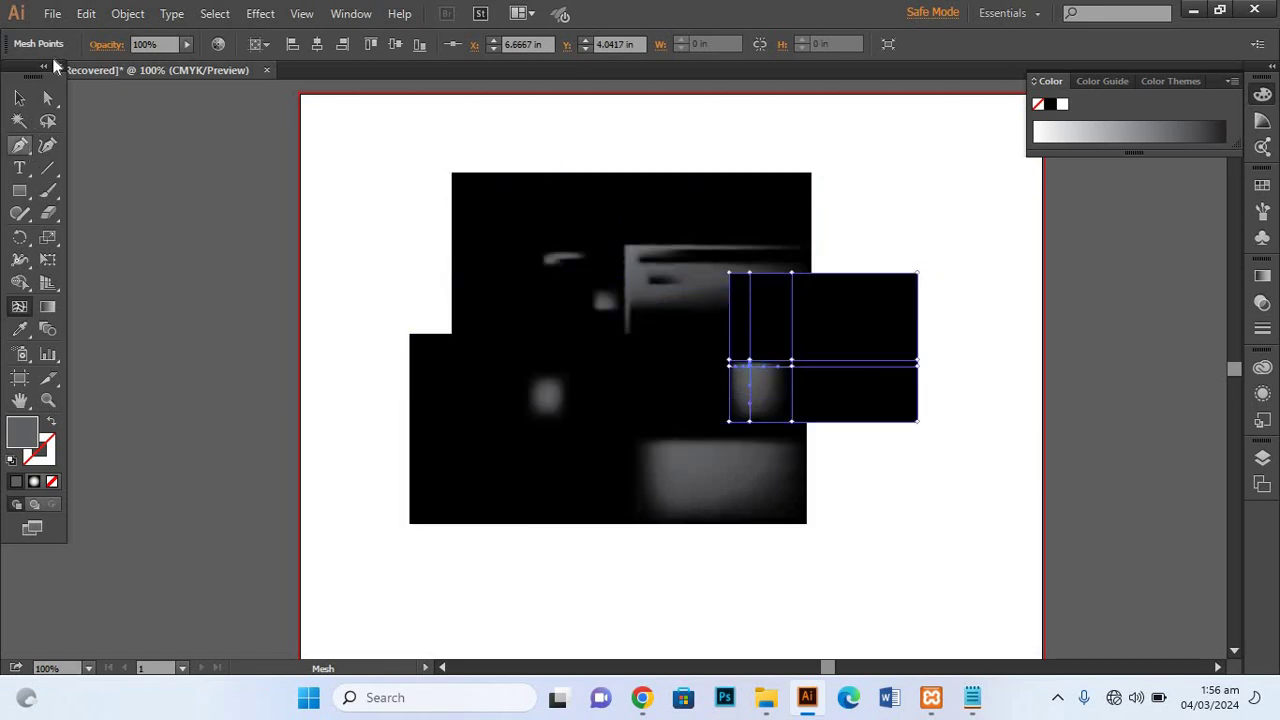
left_click(19, 97)
left_click(367, 174)
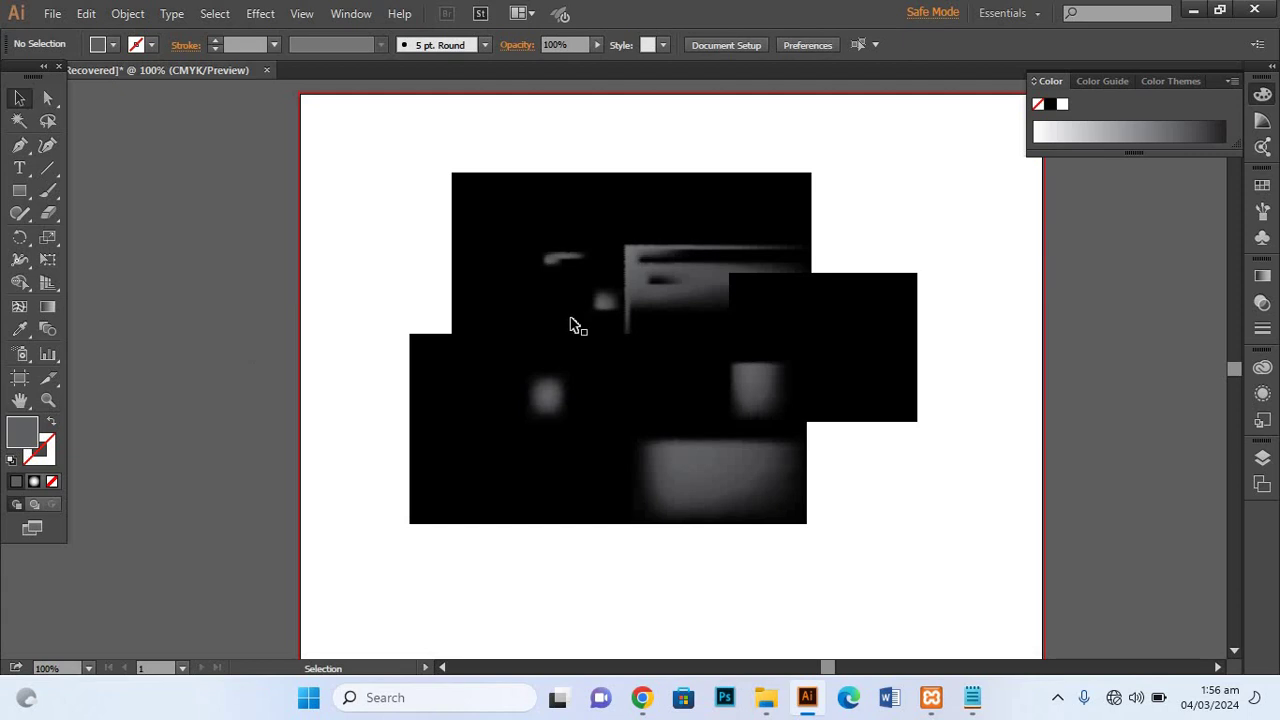
Pick a new fill colour and add a grey highlight point to the upper rectangle's mesh
double_click(30, 432)
left_click(969, 238)
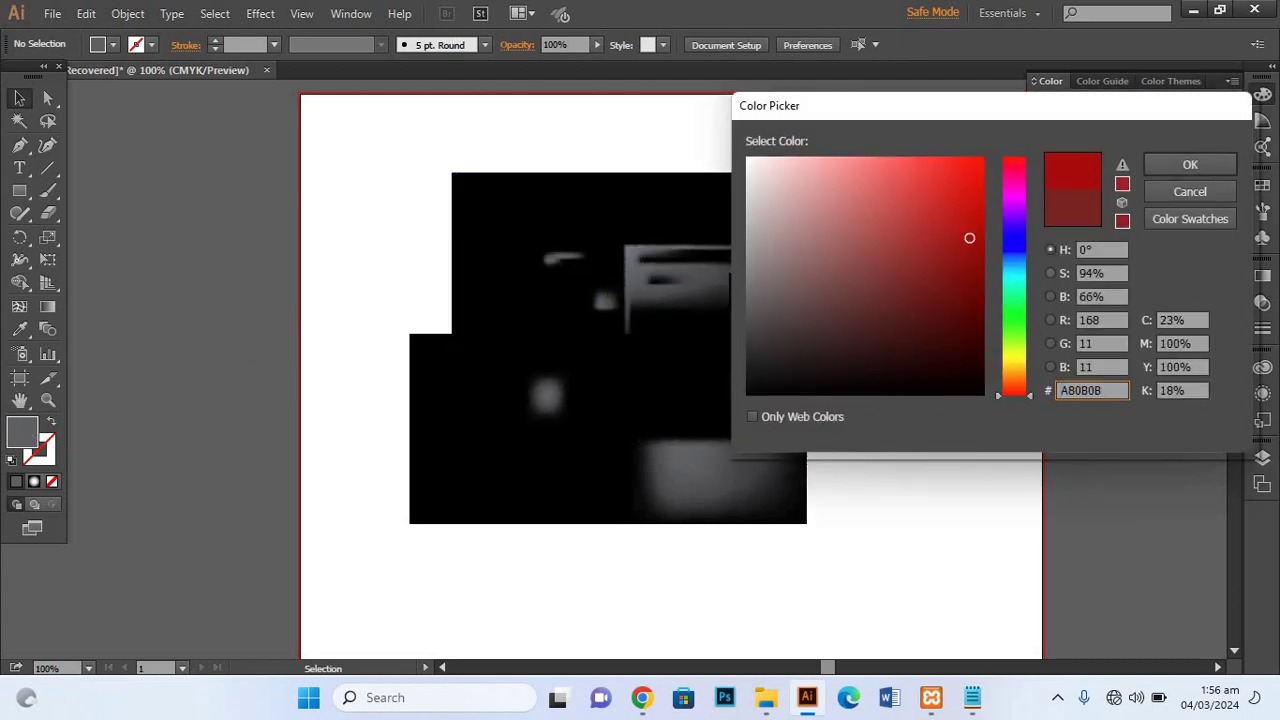
left_click(1194, 170)
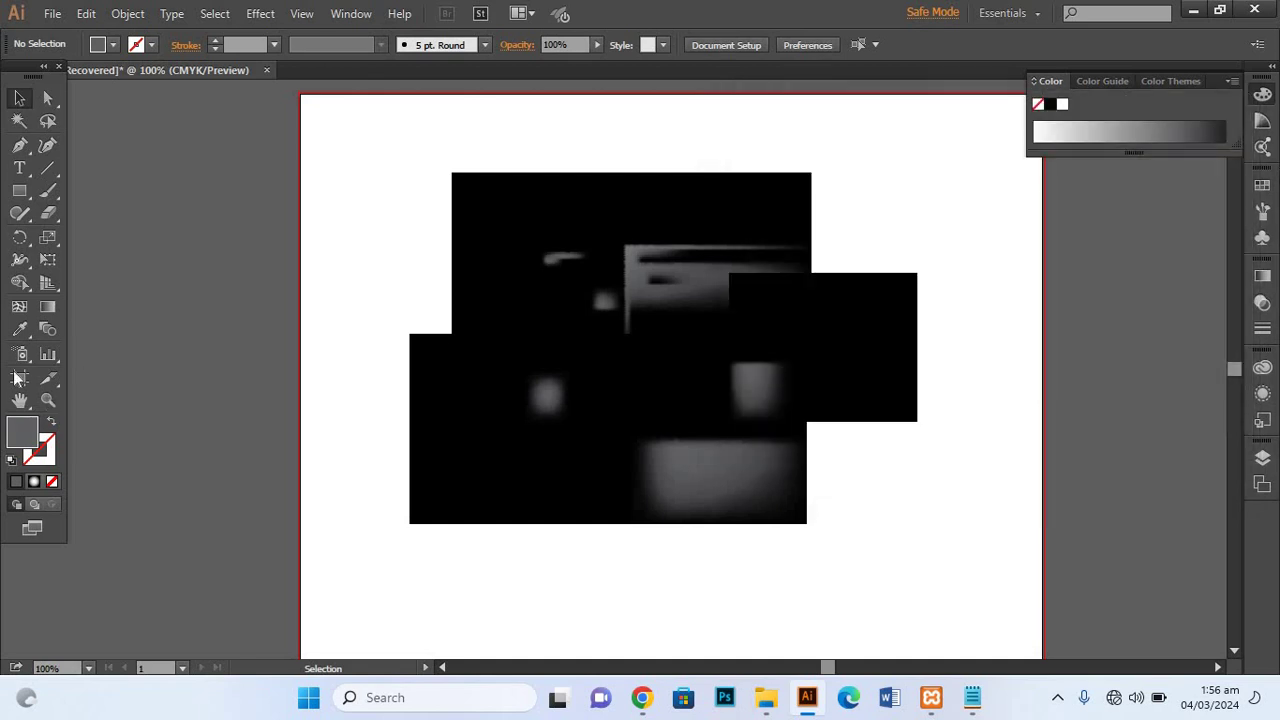
left_click(19, 306)
left_click(622, 310)
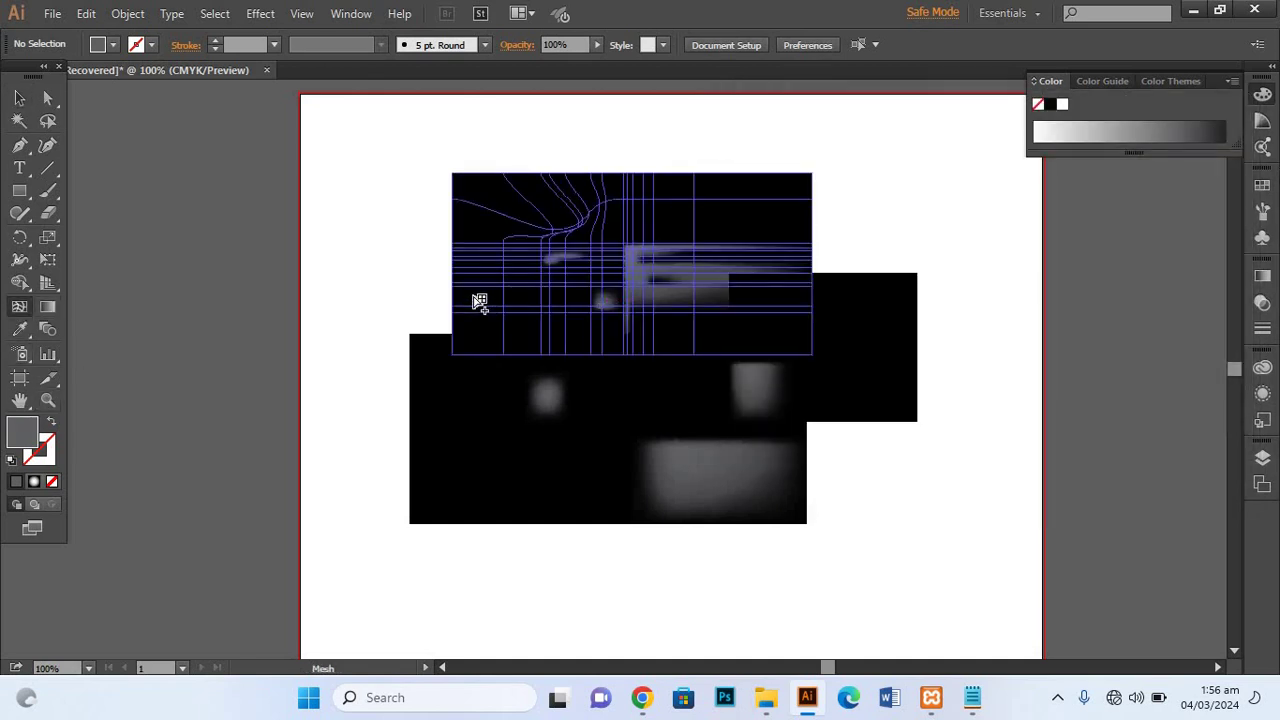
left_click(524, 396)
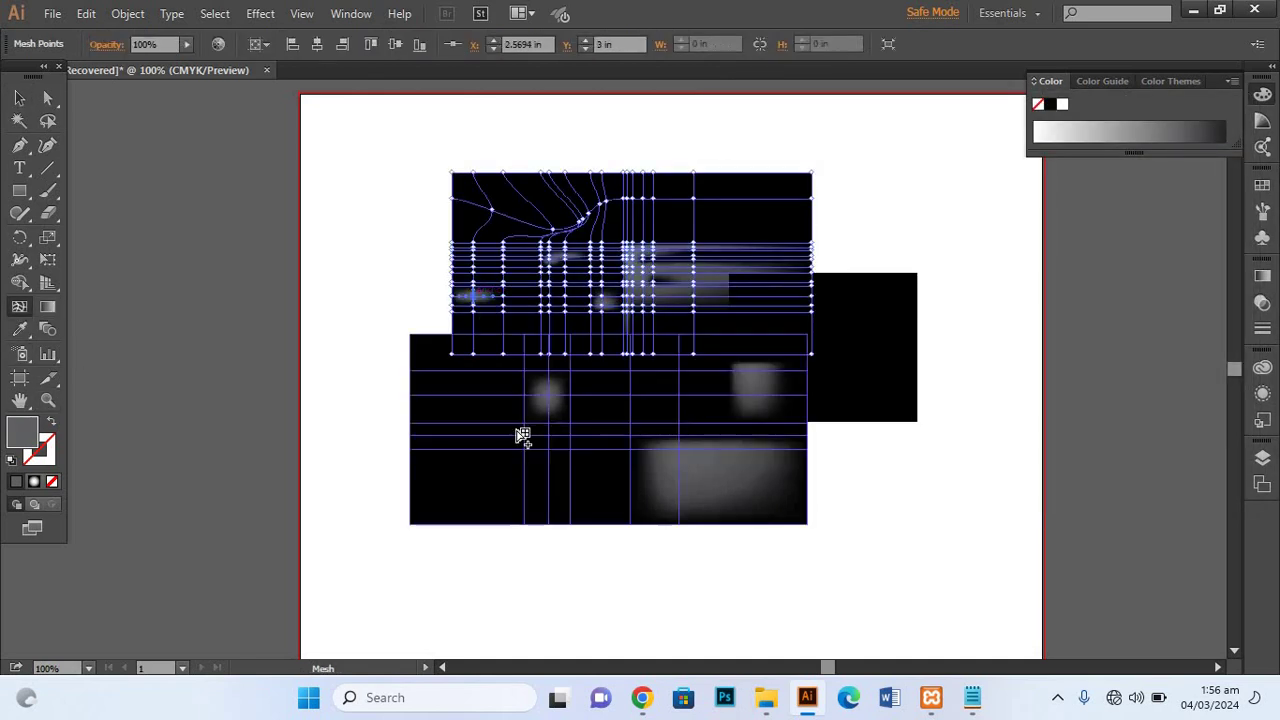
Add a highlight to the lower rectangle's mesh, deselect, then select all artwork
left_click(390, 390)
left_click(474, 415)
left_click(18, 99)
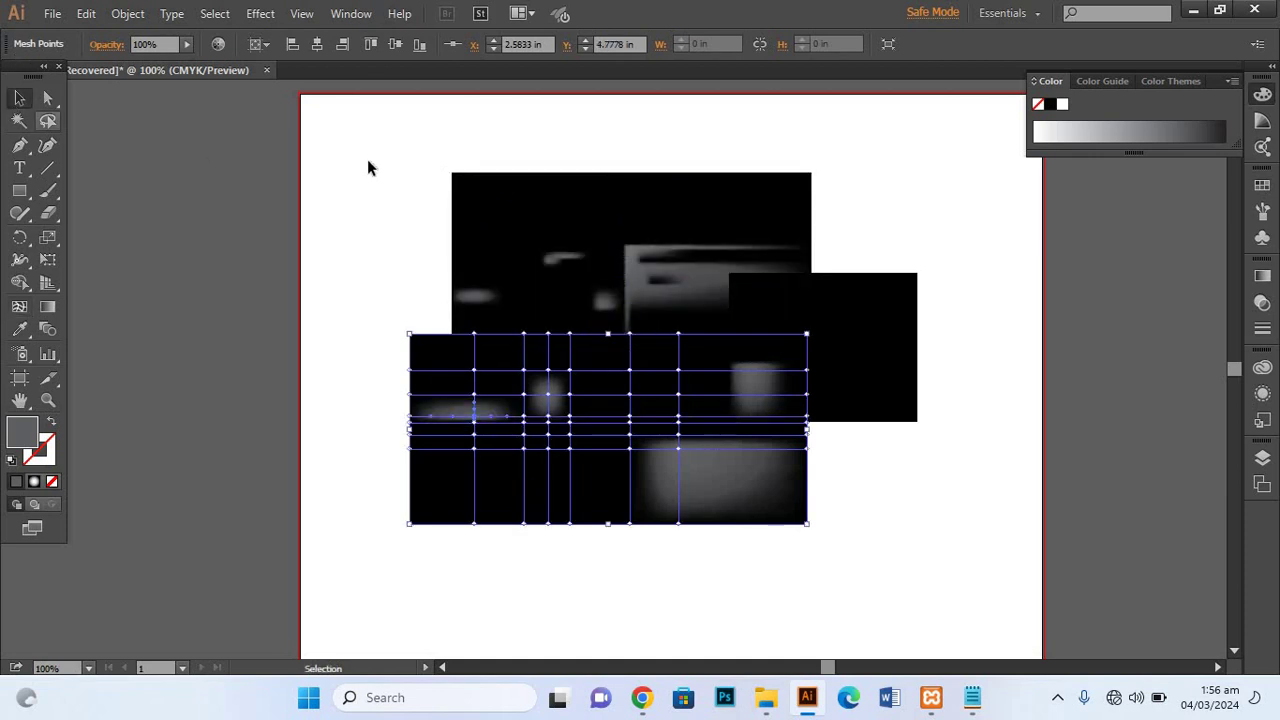
left_click(369, 167)
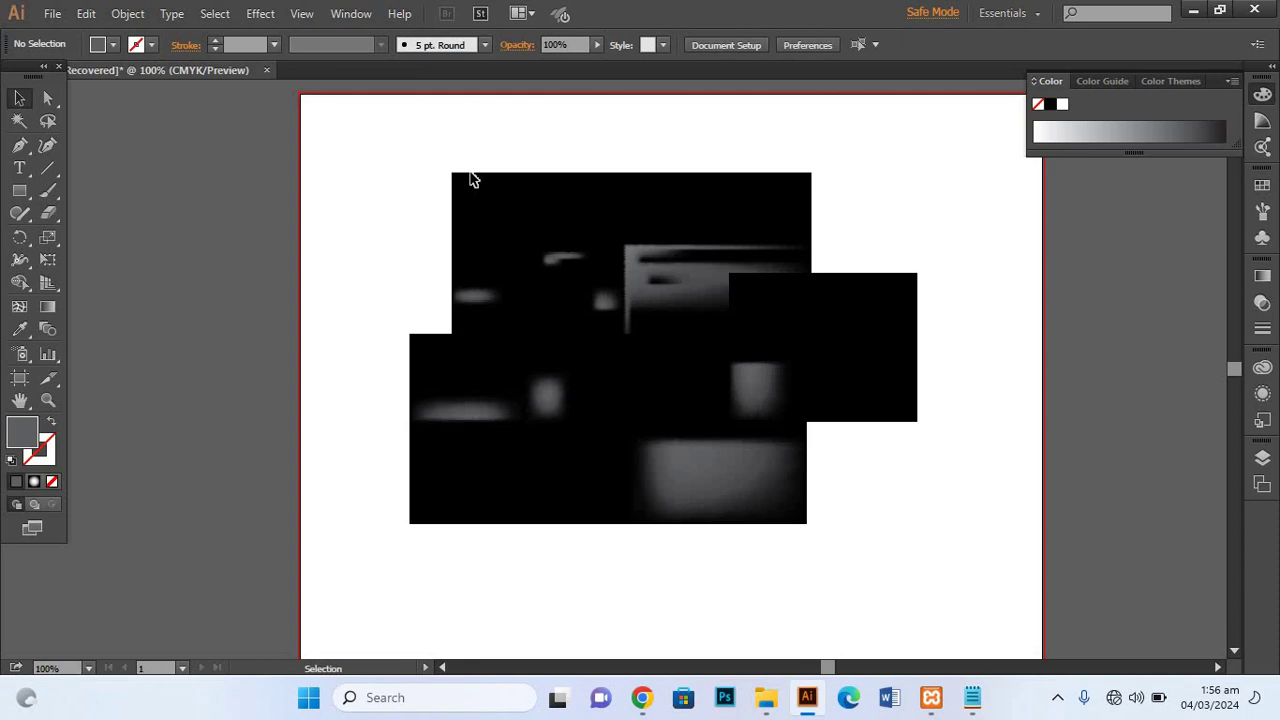
key("ctrl+a")
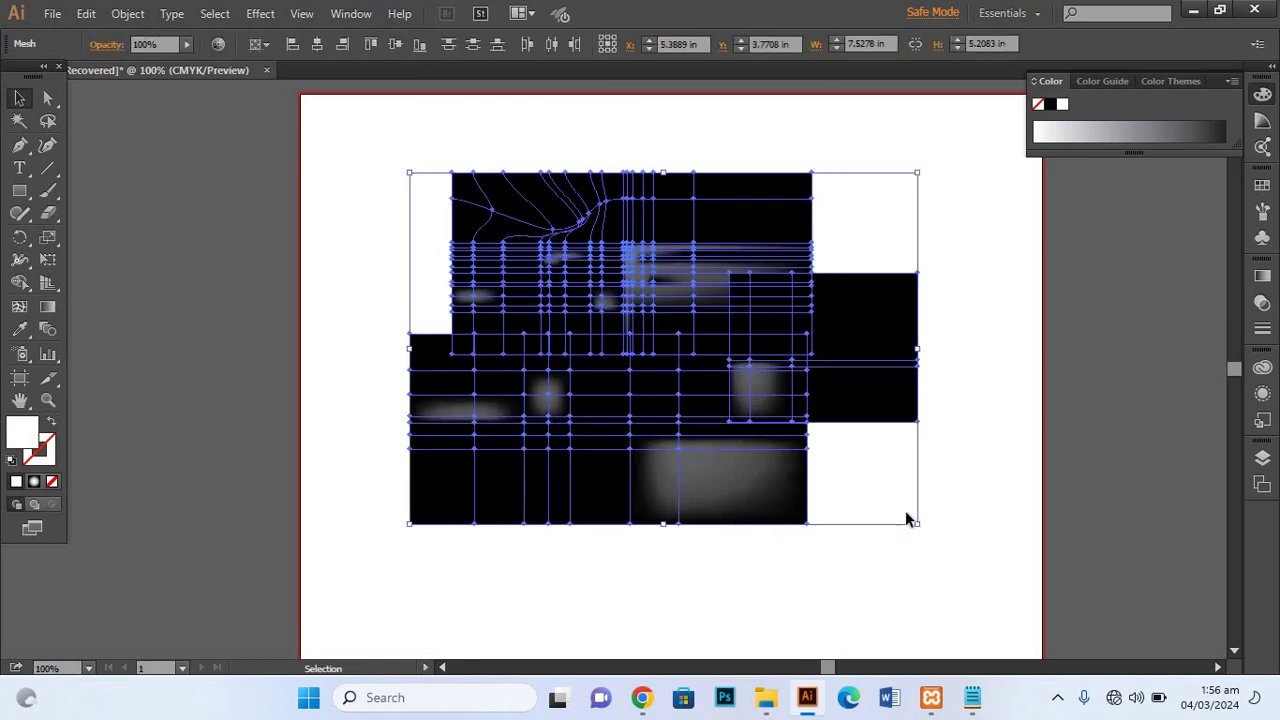
Delete all mesh rectangles, then try the Symbol Sprayer and dismiss its missing-symbol warning
key("Delete")
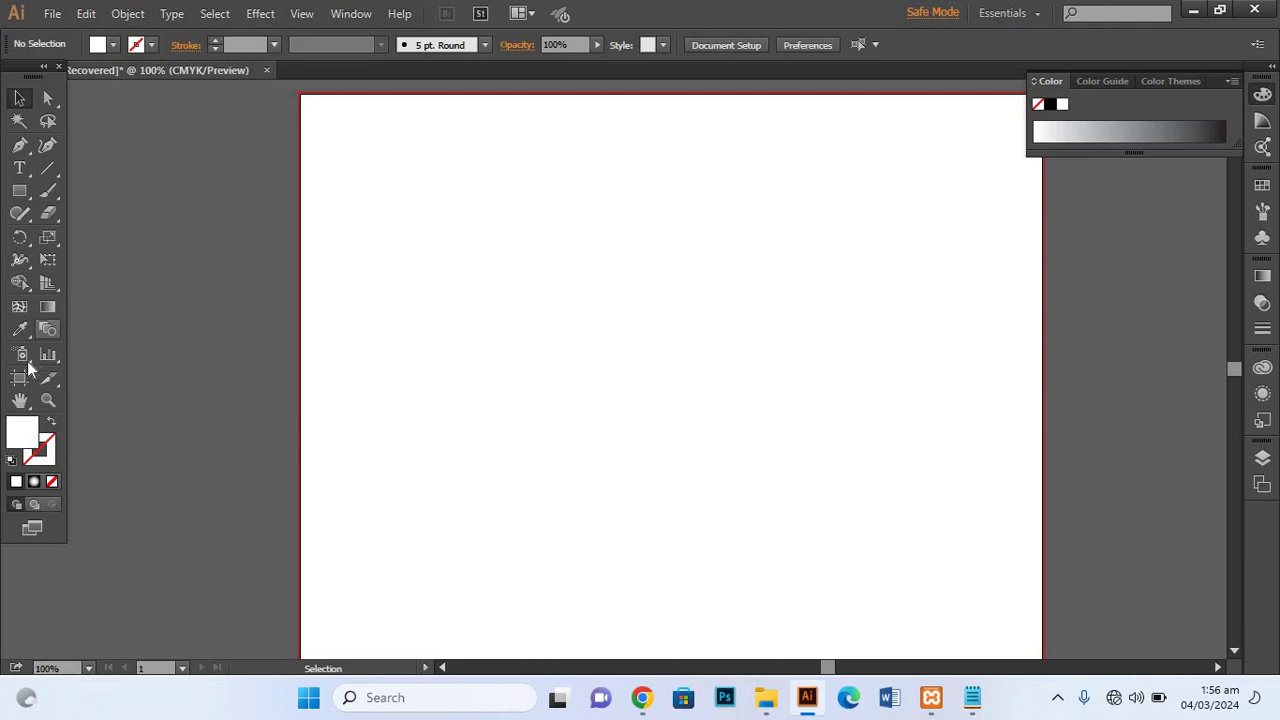
left_click(21, 355)
left_click(520, 300)
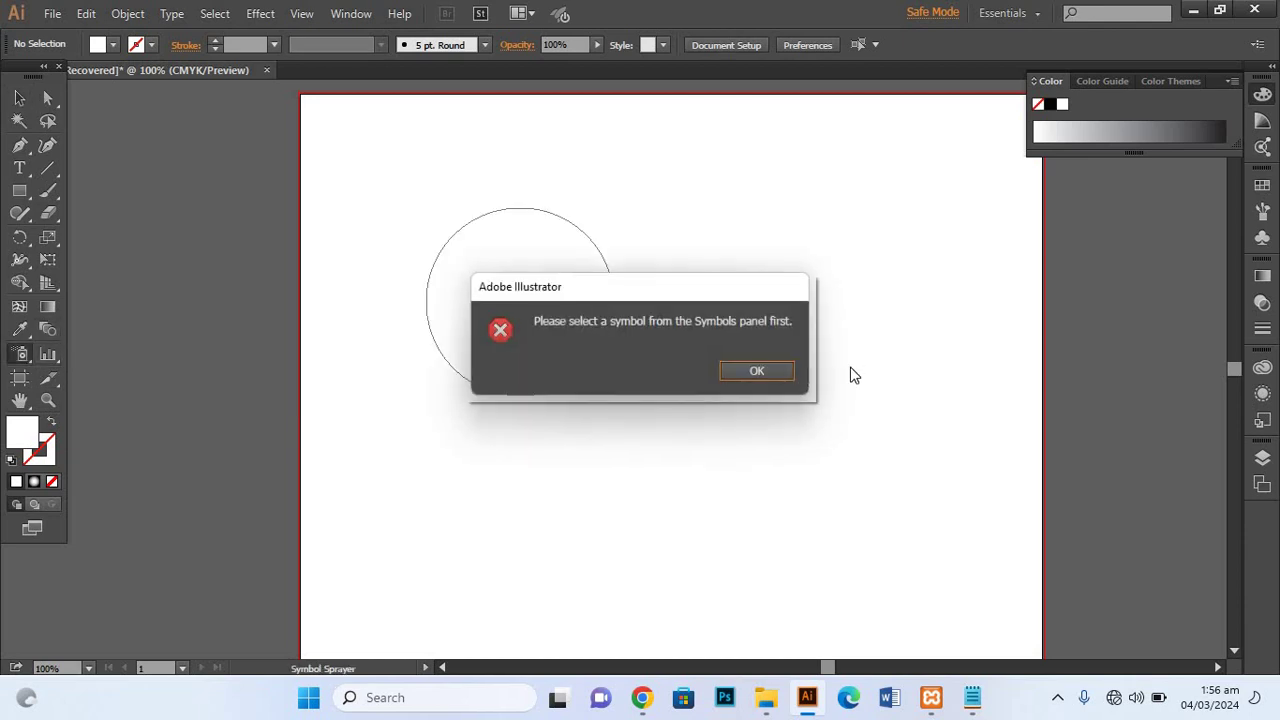
left_click(740, 372)
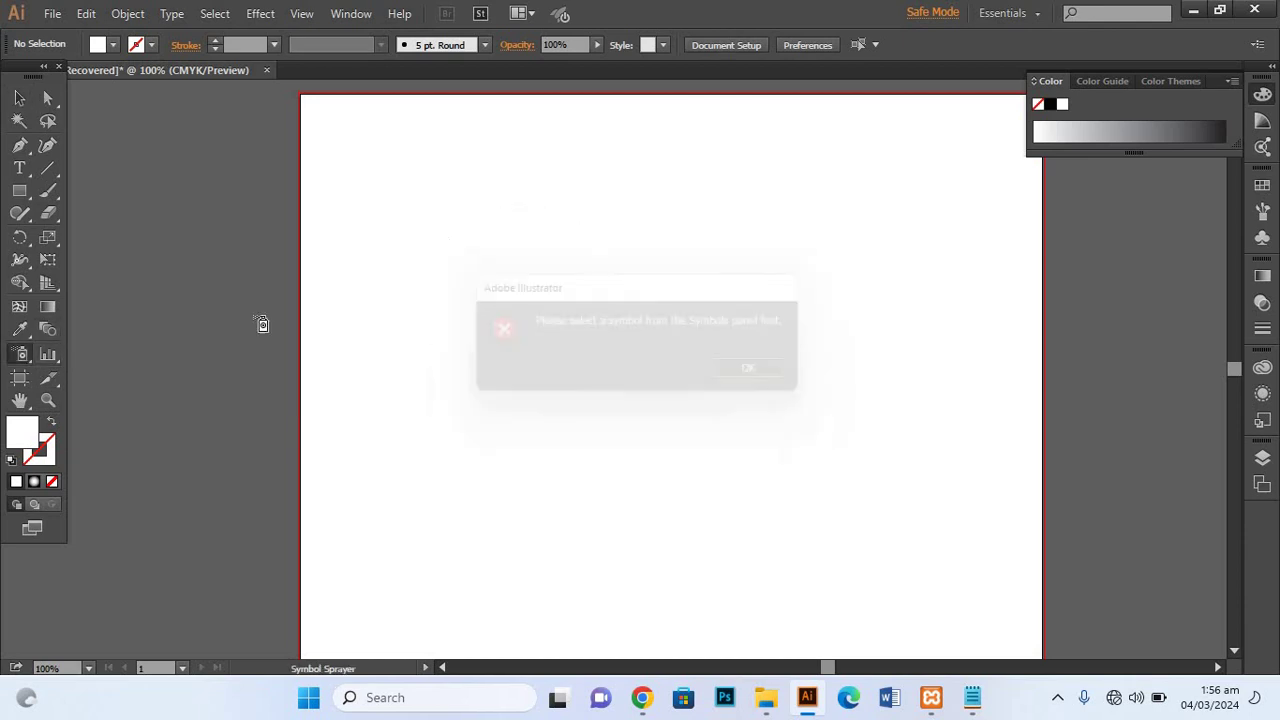
Set a new fill colour in the Color Picker and retry spraying, dismissing the warning
double_click(18, 436)
left_click(964, 247)
left_click(1169, 162)
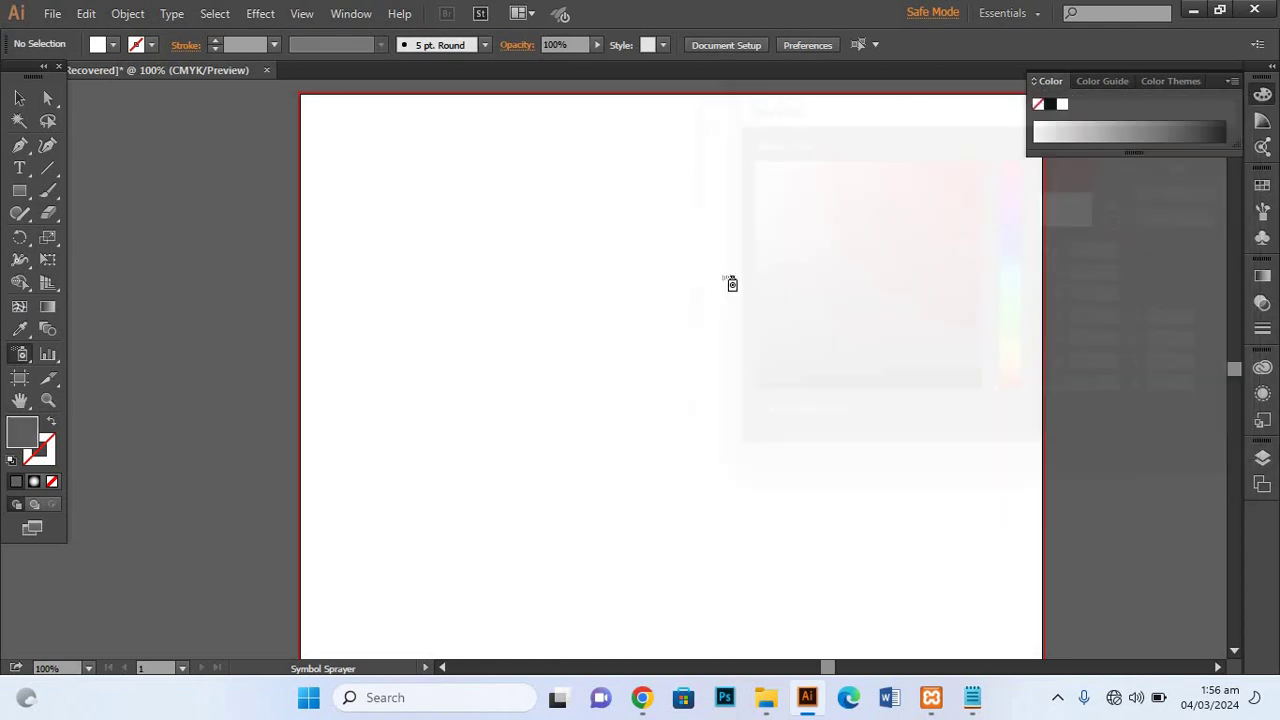
left_click(953, 98)
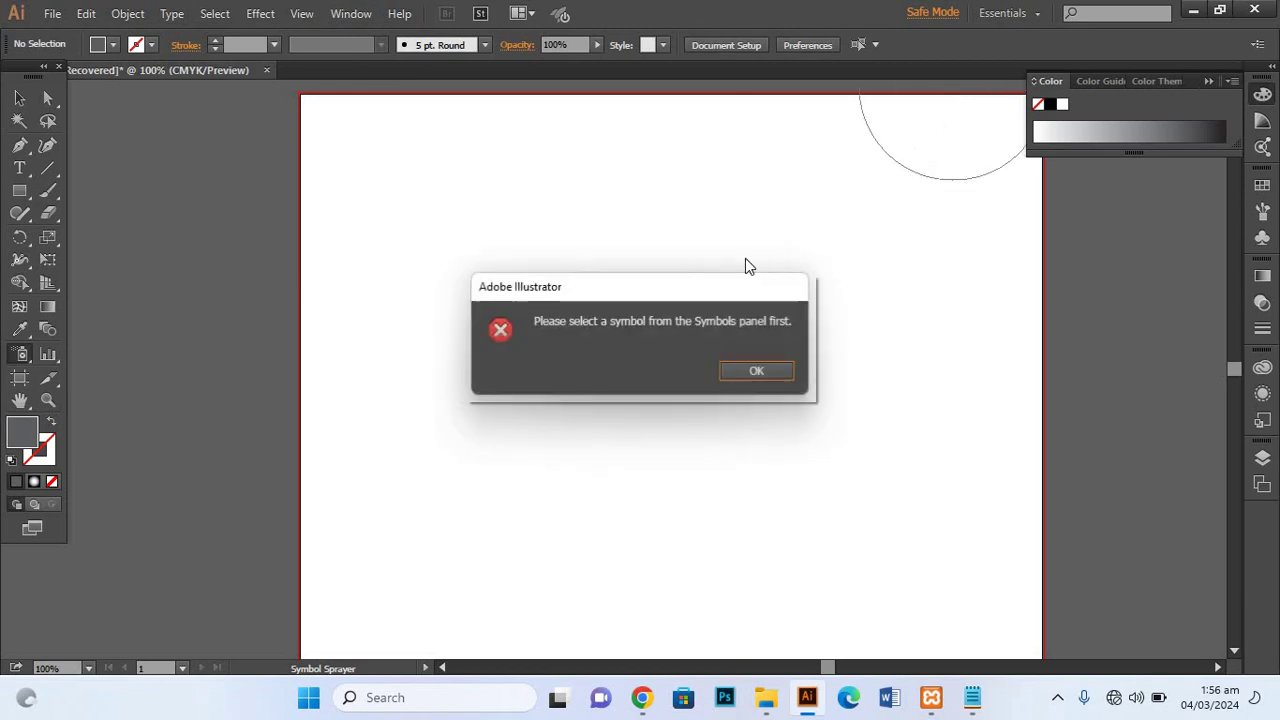
left_click(757, 371)
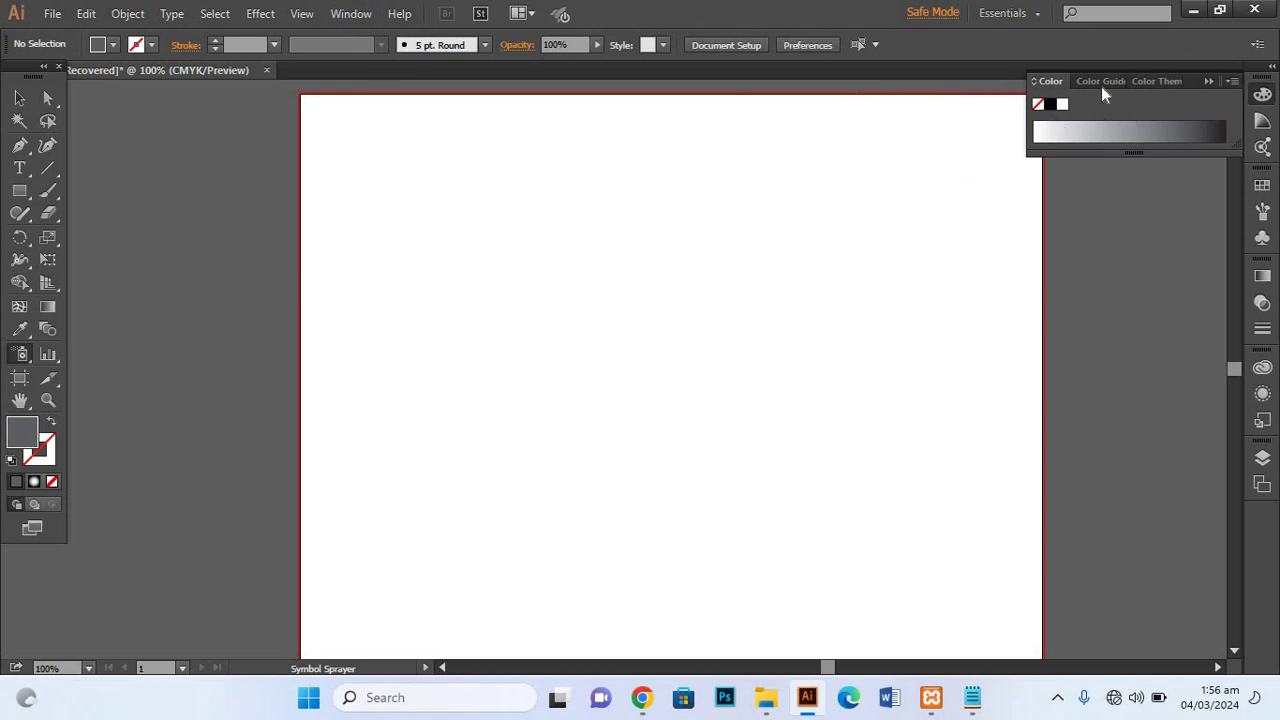
Set the fill to dark green from the Color Guide; spraying still shows a missing-symbol warning
left_click(1101, 81)
left_click(1113, 107)
left_click(1113, 107)
left_click(1158, 81)
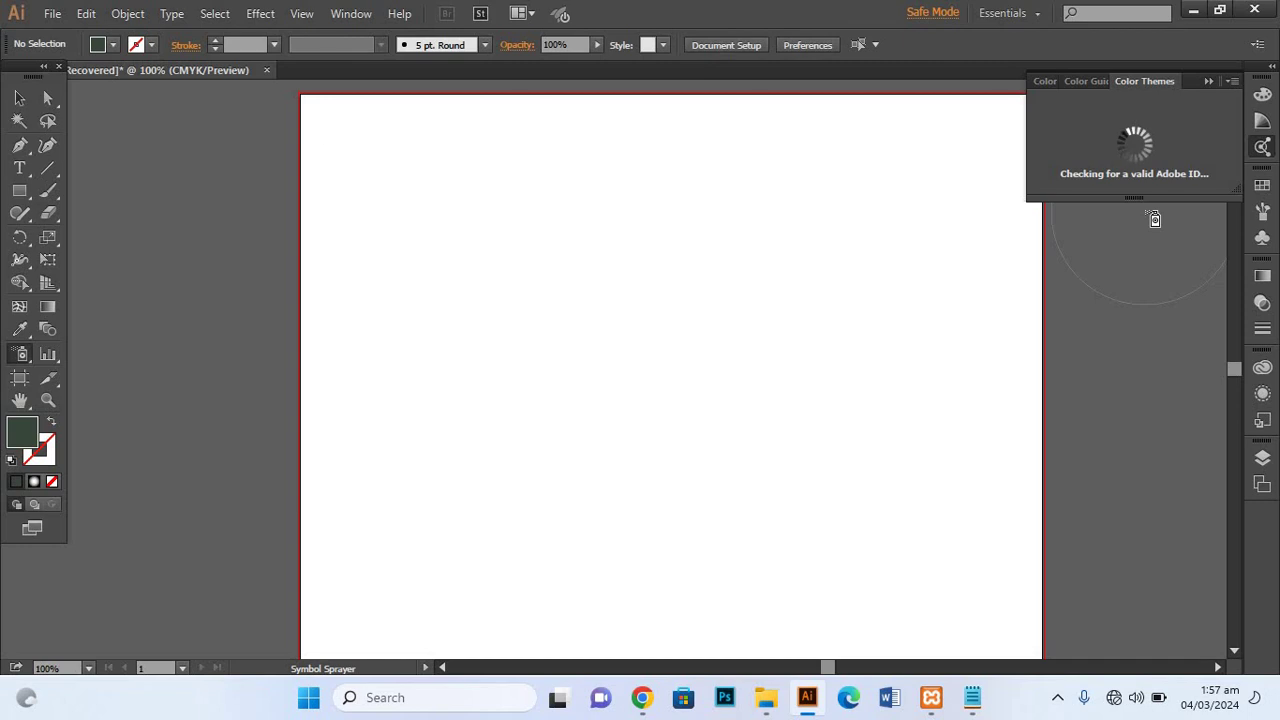
left_click(605, 362)
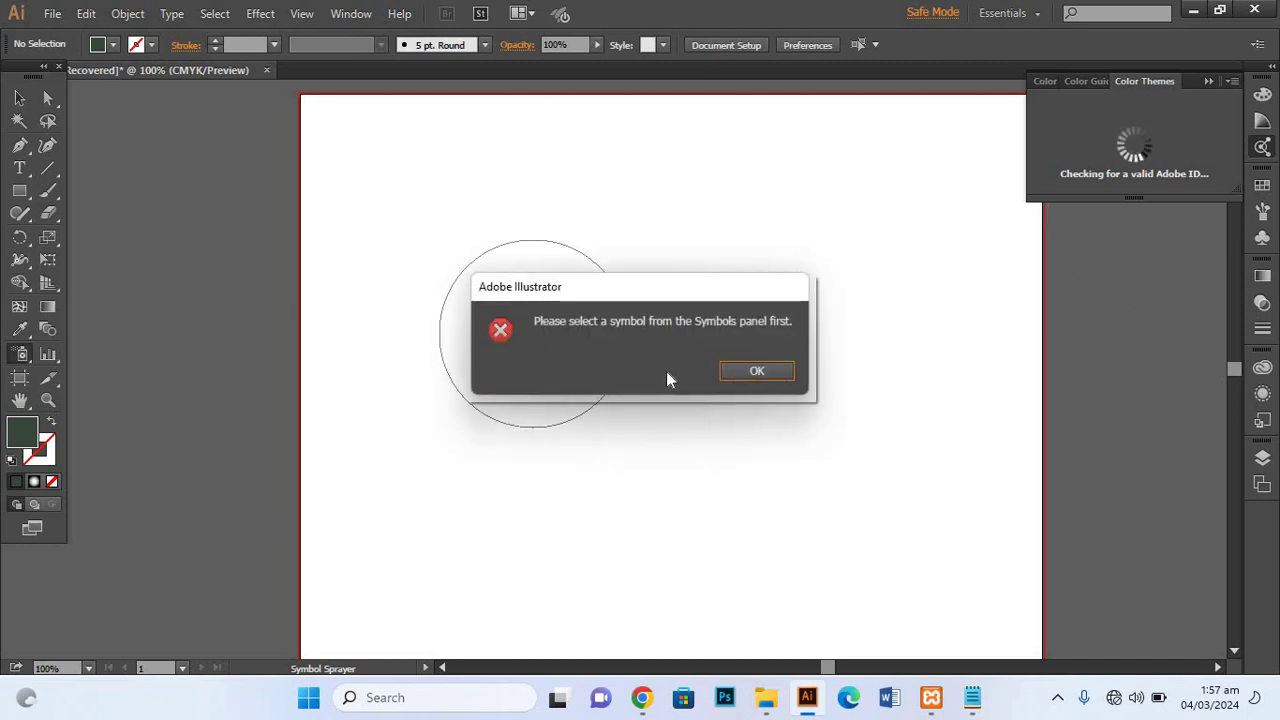
left_click(757, 372)
Try the Symbol Shifter tool on the page and dismiss its symbol-instance warning
left_click(24, 362)
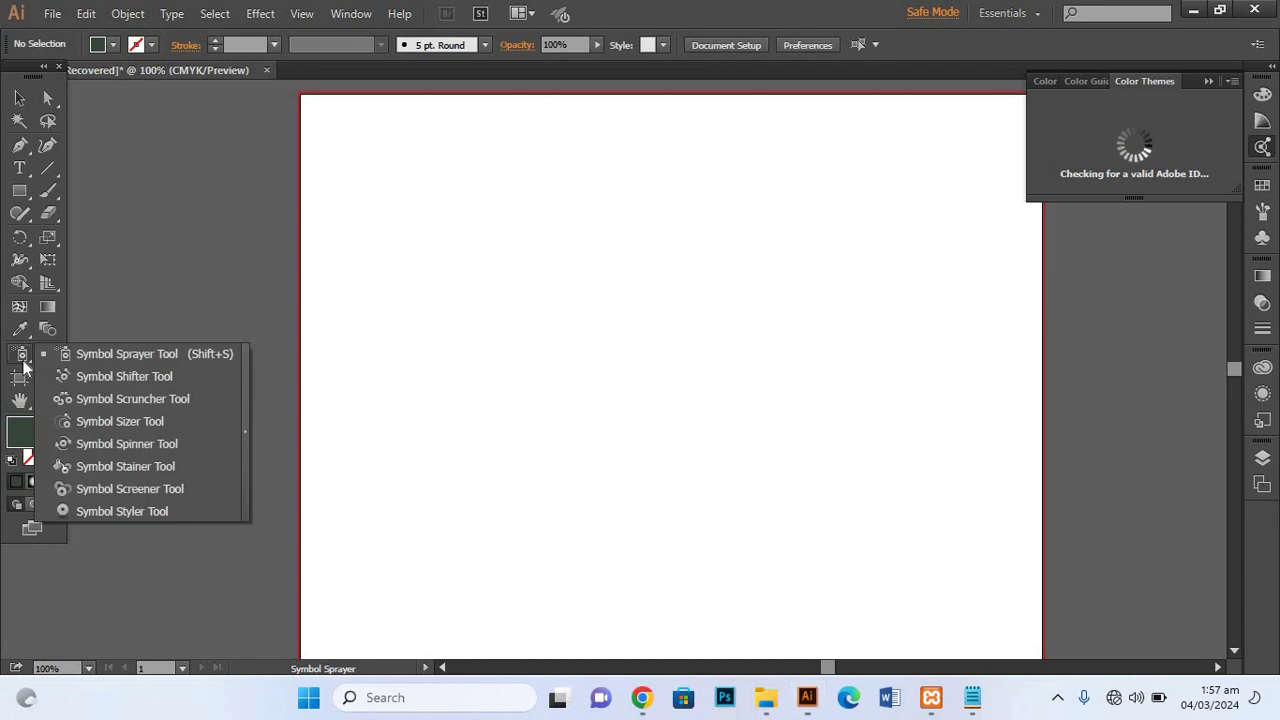
left_click(120, 376)
left_click(591, 349)
left_click(748, 371)
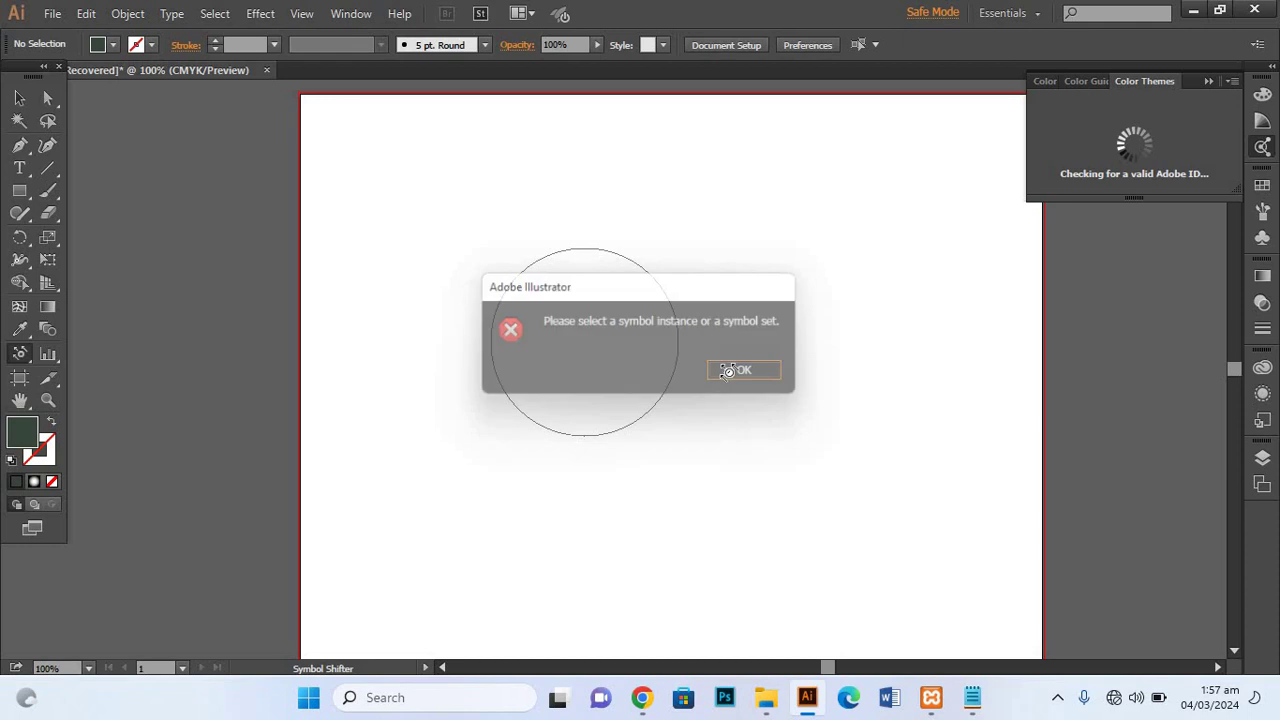
Choose a darker green shade from the Color Guide and dismiss another Symbol Shifter warning
left_click(1087, 84)
left_click(1129, 192)
left_click(519, 197)
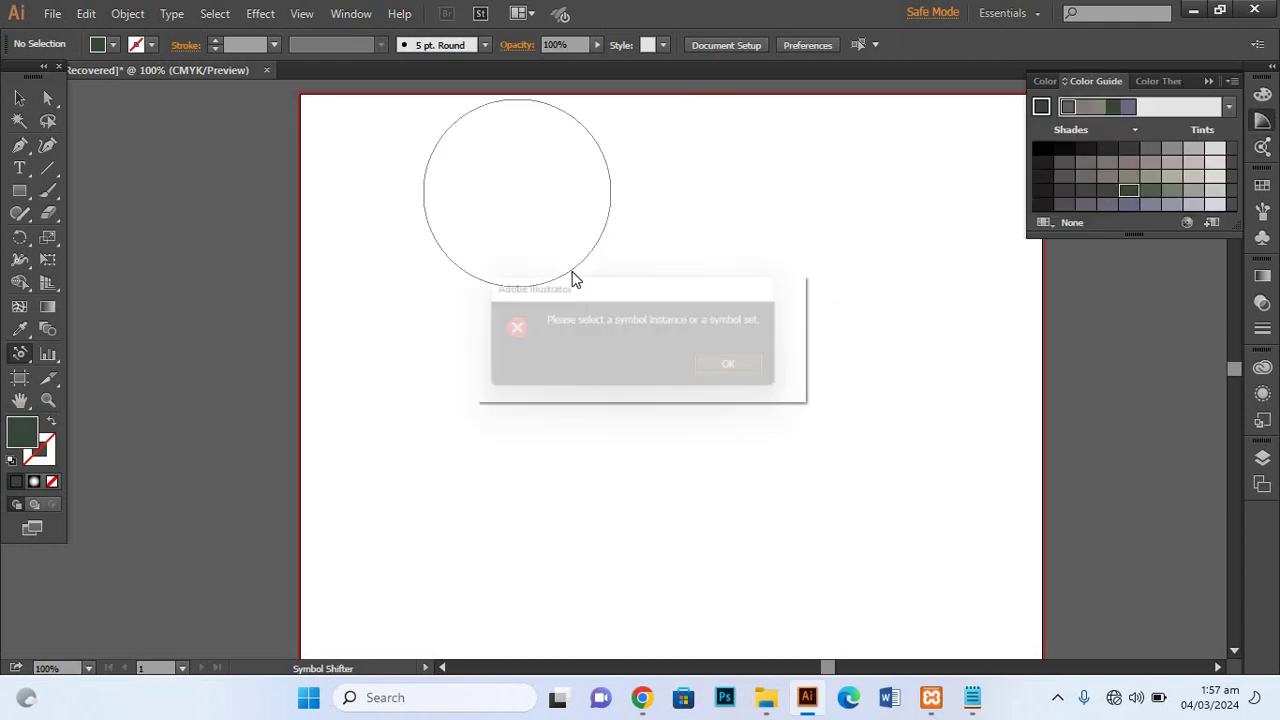
left_click(749, 378)
left_click(19, 190)
Draw a rectangle on the right half of the page and fill it bright green #05A323
left_click_drag(629, 271, 991, 524)
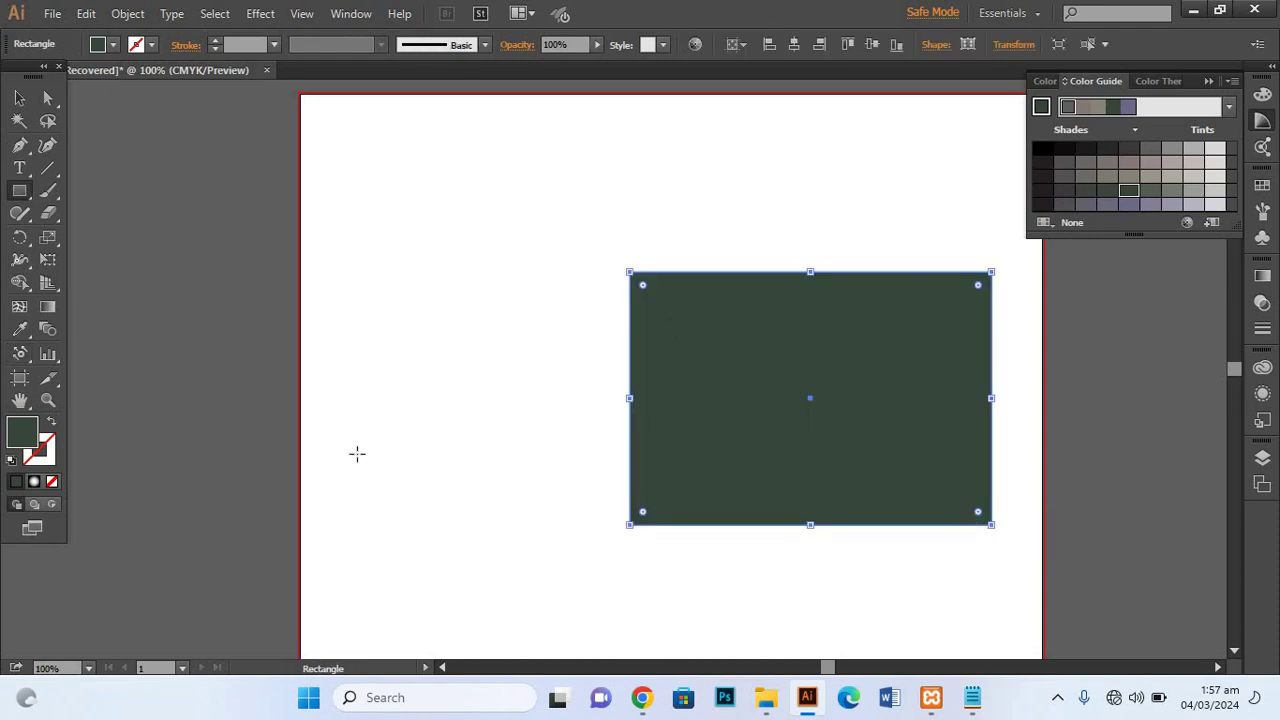
double_click(25, 432)
left_click(977, 242)
left_click(1188, 164)
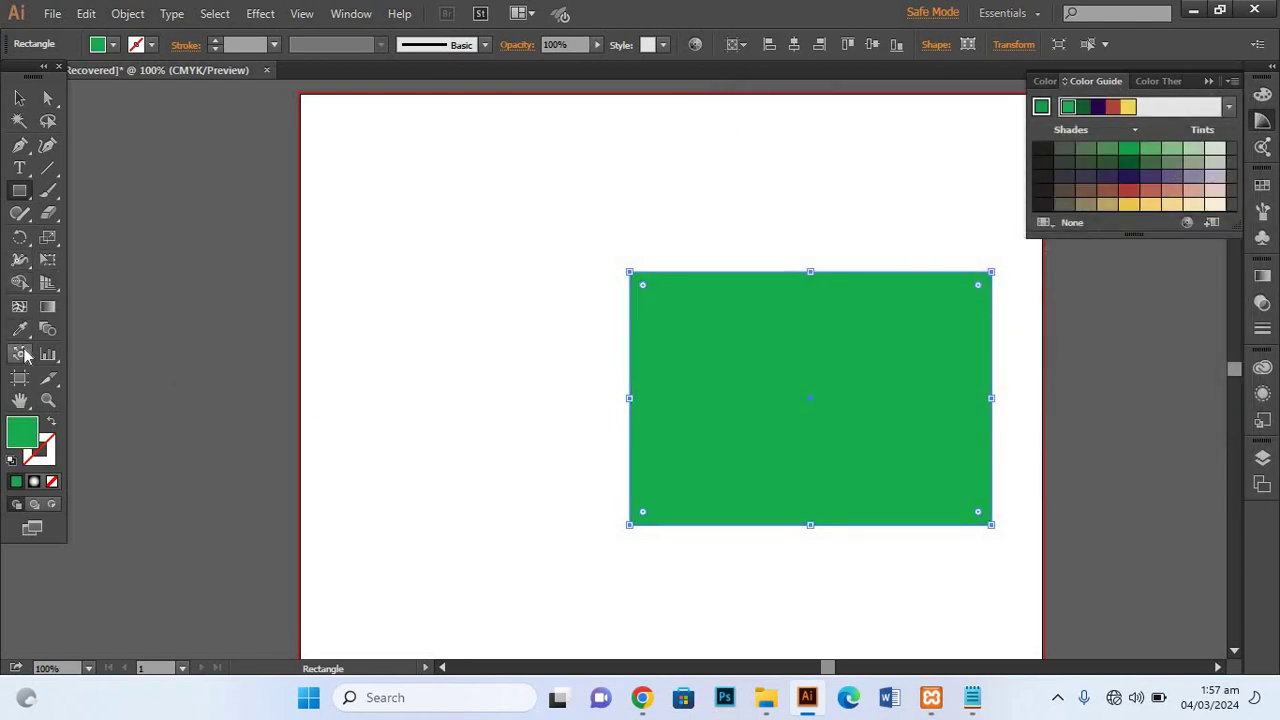
left_click_drag(20, 347, 60, 353)
left_click(796, 374)
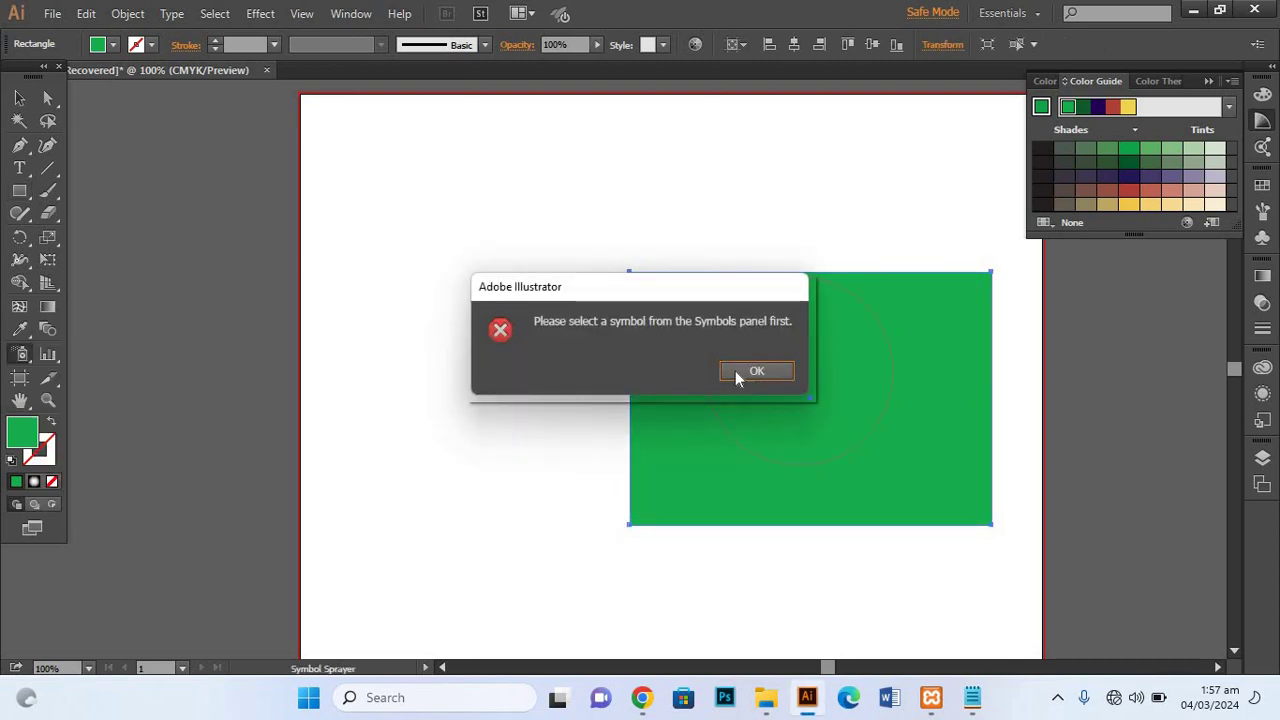
left_click(740, 370)
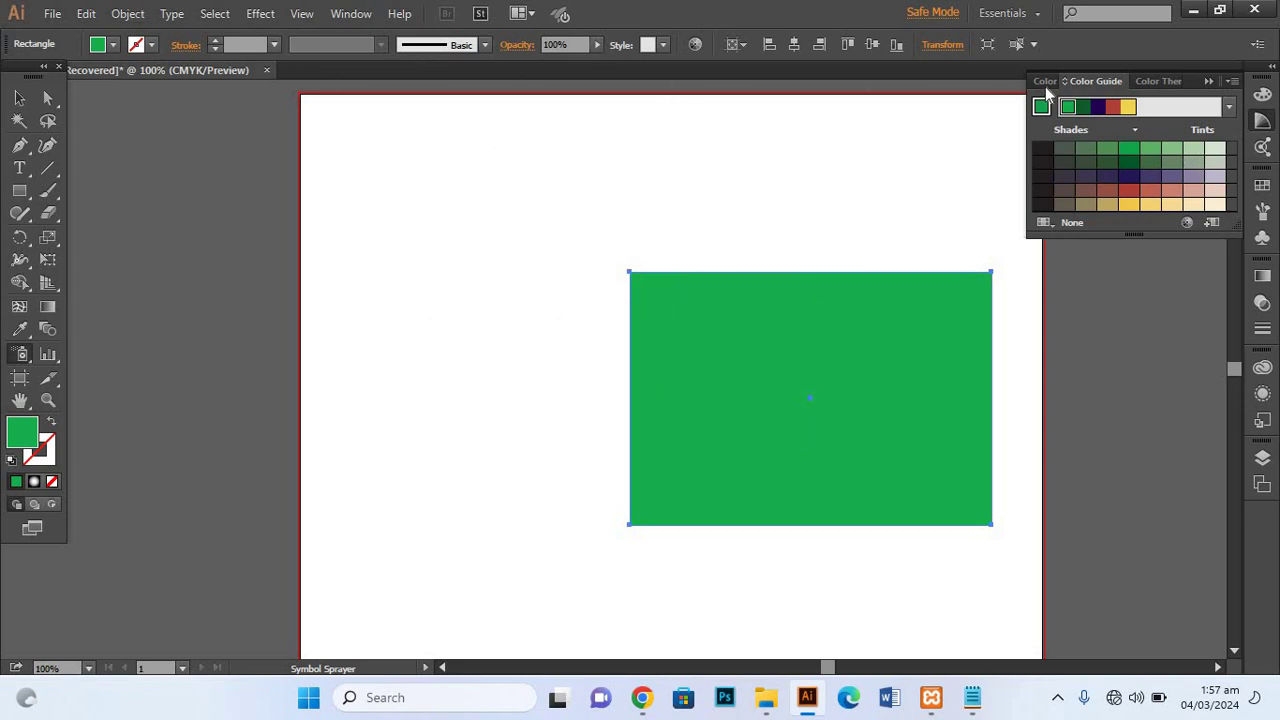
Give the rectangle's outline the Charcoal brush from the Brushes panel
left_click(1263, 210)
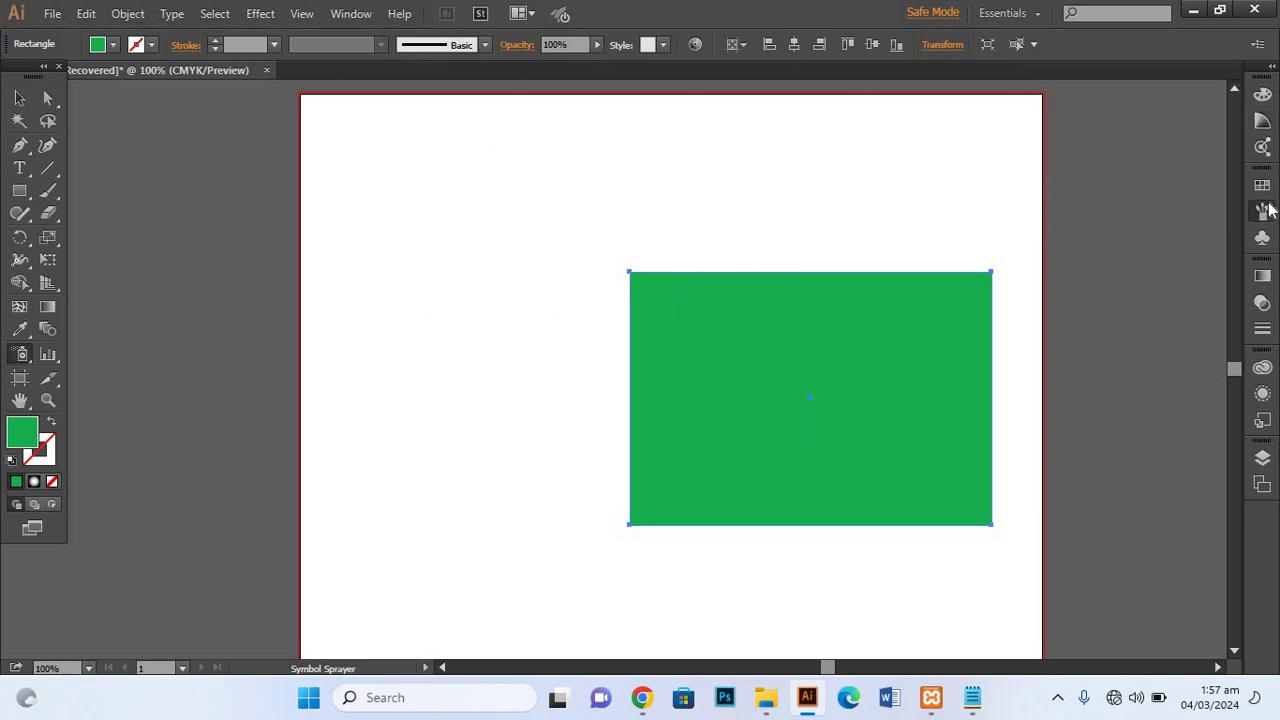
left_click(1133, 260)
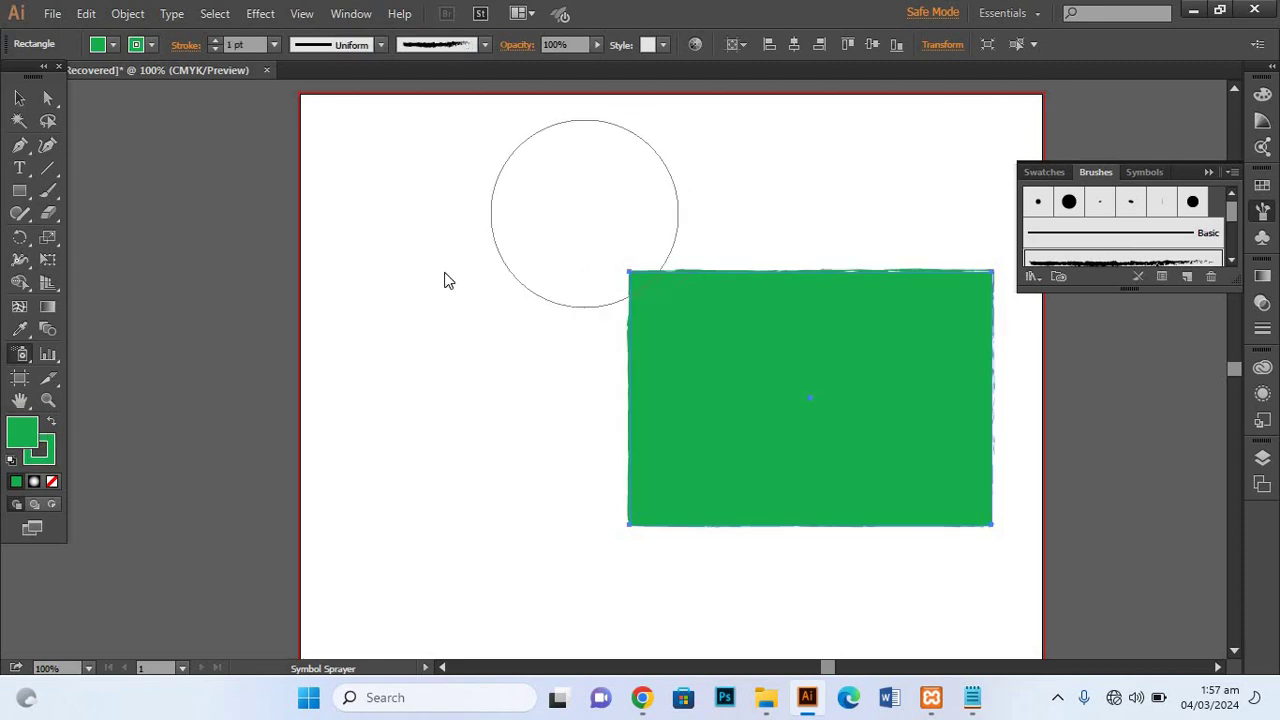
left_click(534, 195)
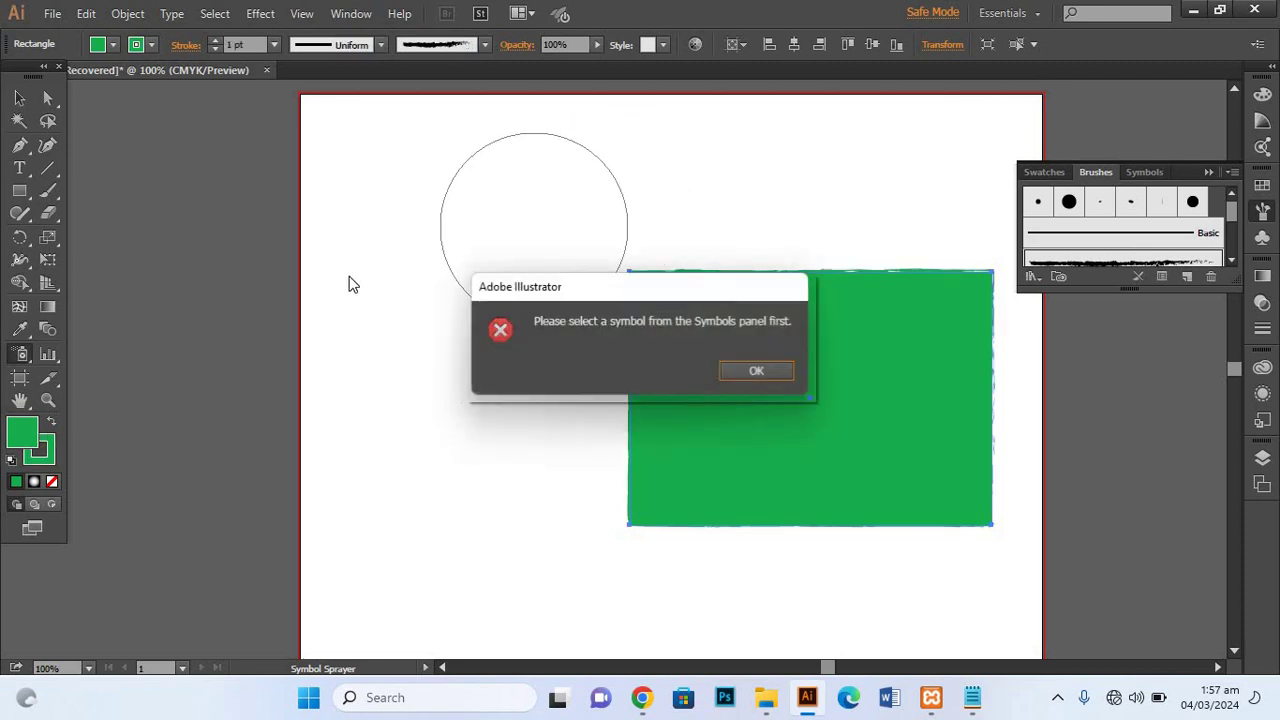
left_click(764, 371)
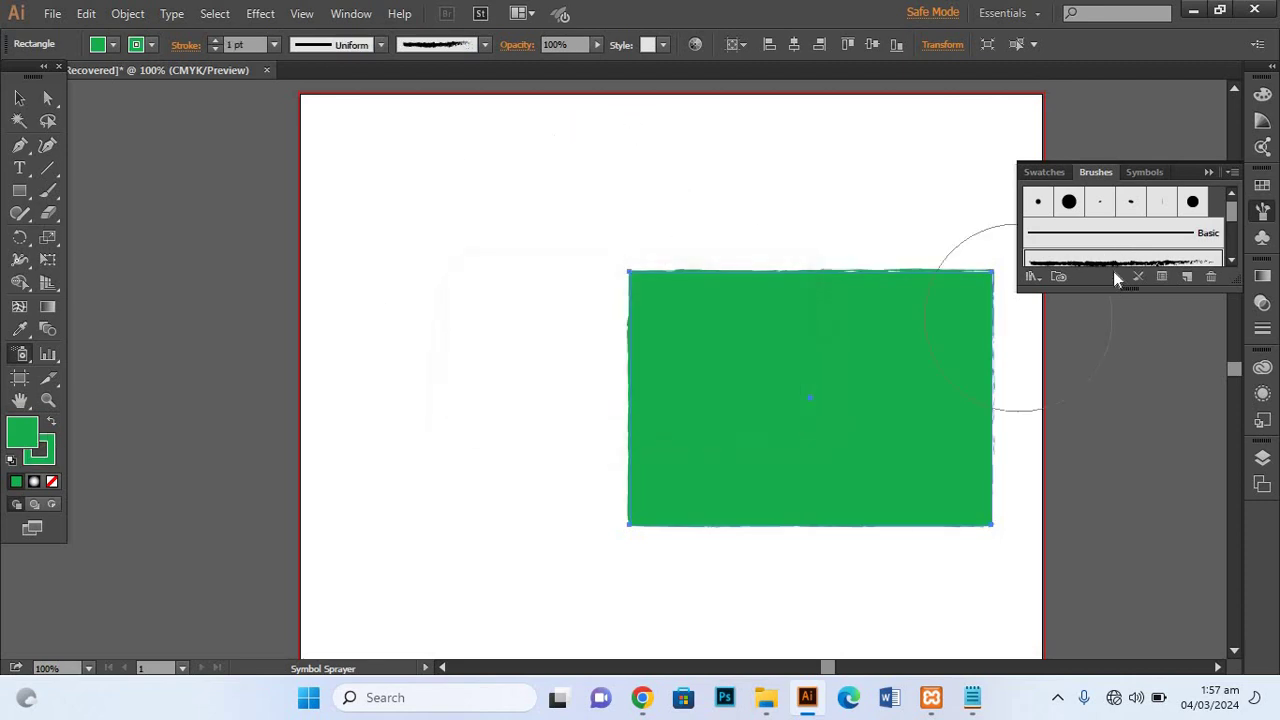
Choose the Gerbera symbol and spray pink gerberas around the page and across the green rectangle
left_click(1140, 173)
left_click(1190, 205)
left_click_drag(555, 210, 394, 180)
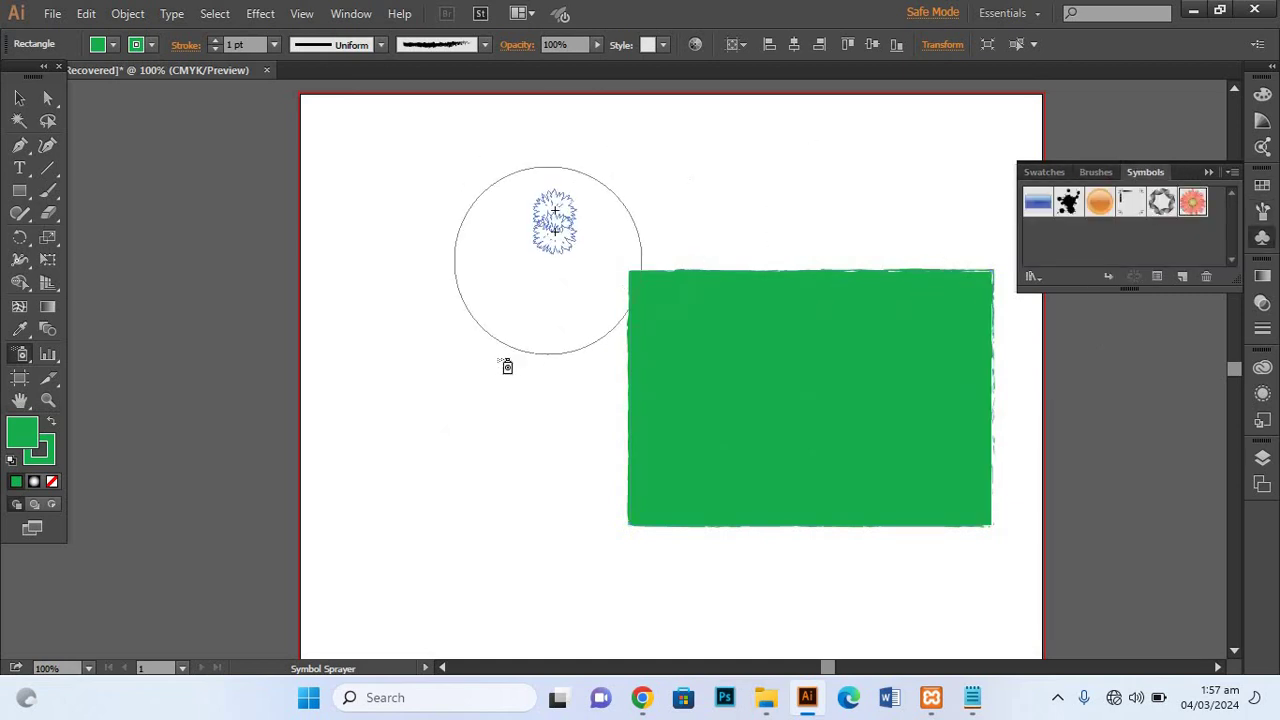
left_click_drag(583, 145, 614, 330)
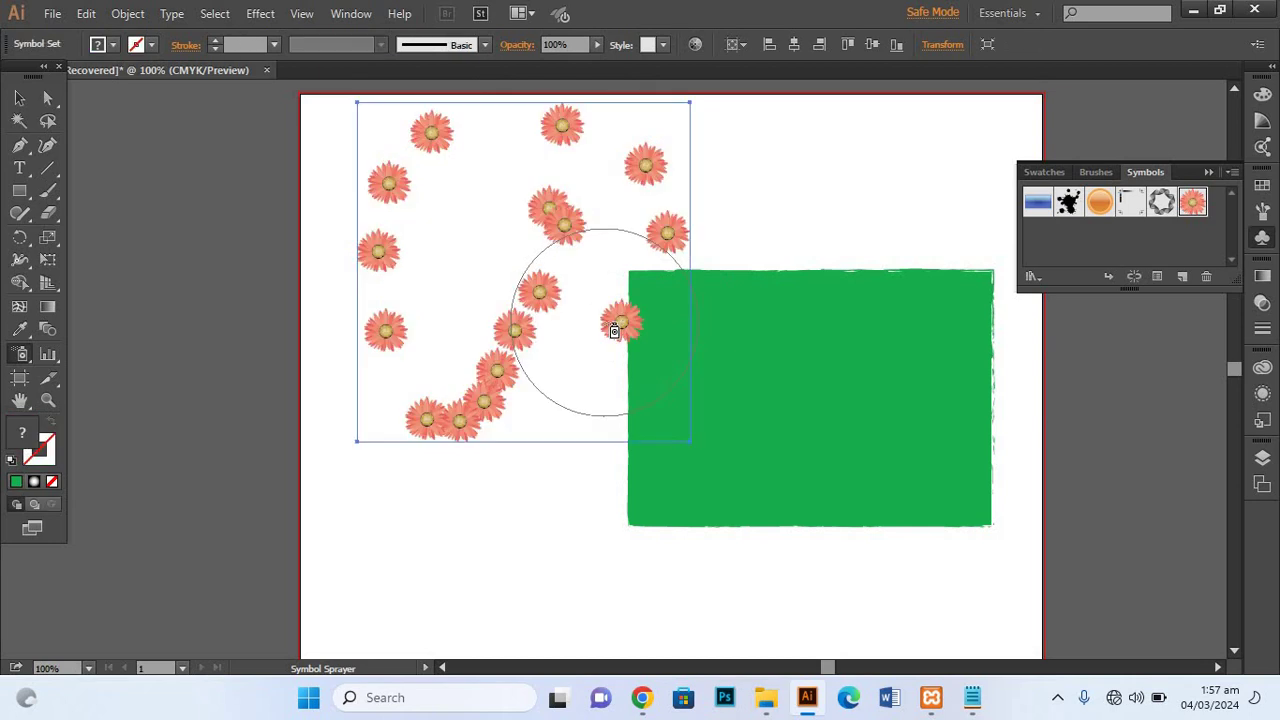
left_click_drag(590, 422, 809, 451)
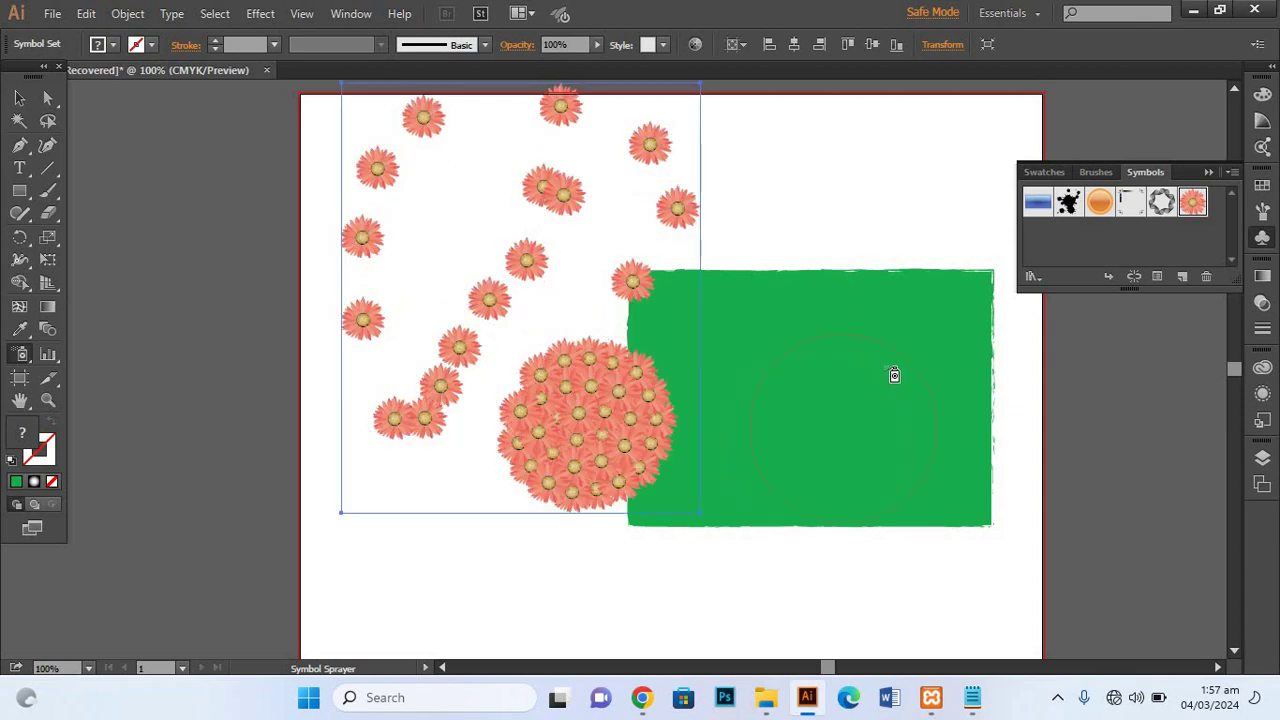
left_click_drag(894, 376, 638, 456)
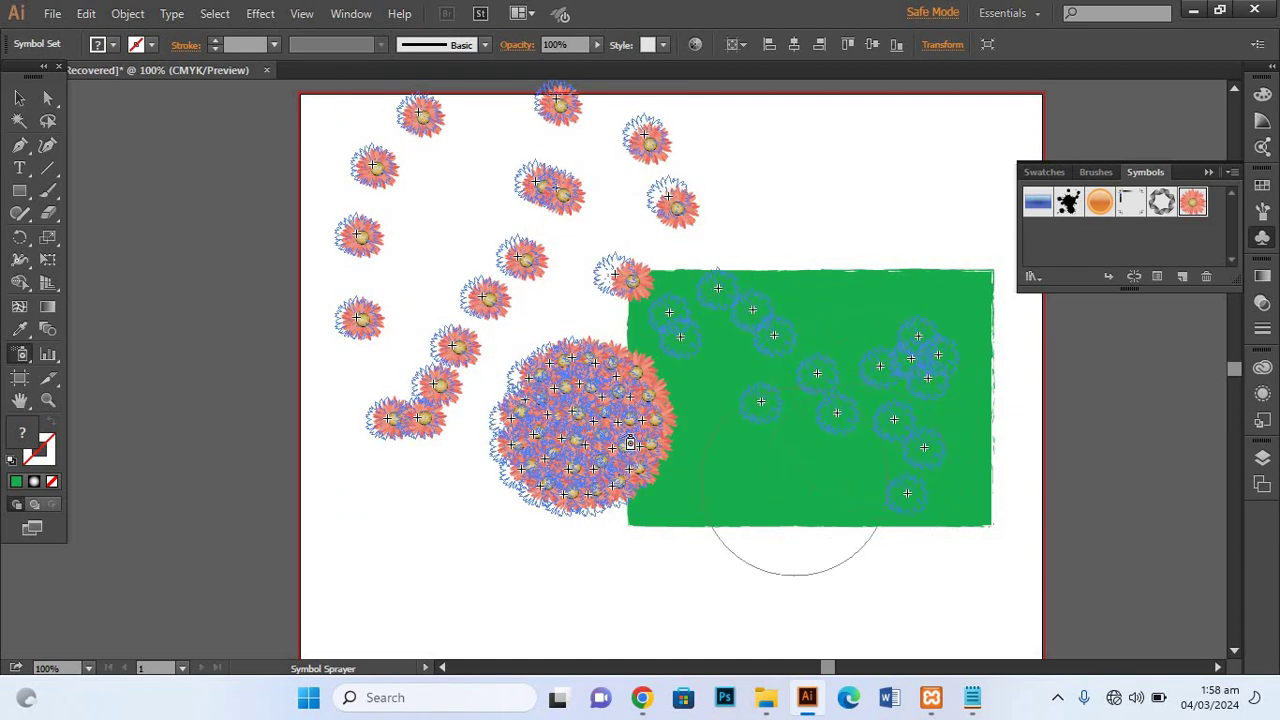
left_click_drag(638, 456, 585, 528)
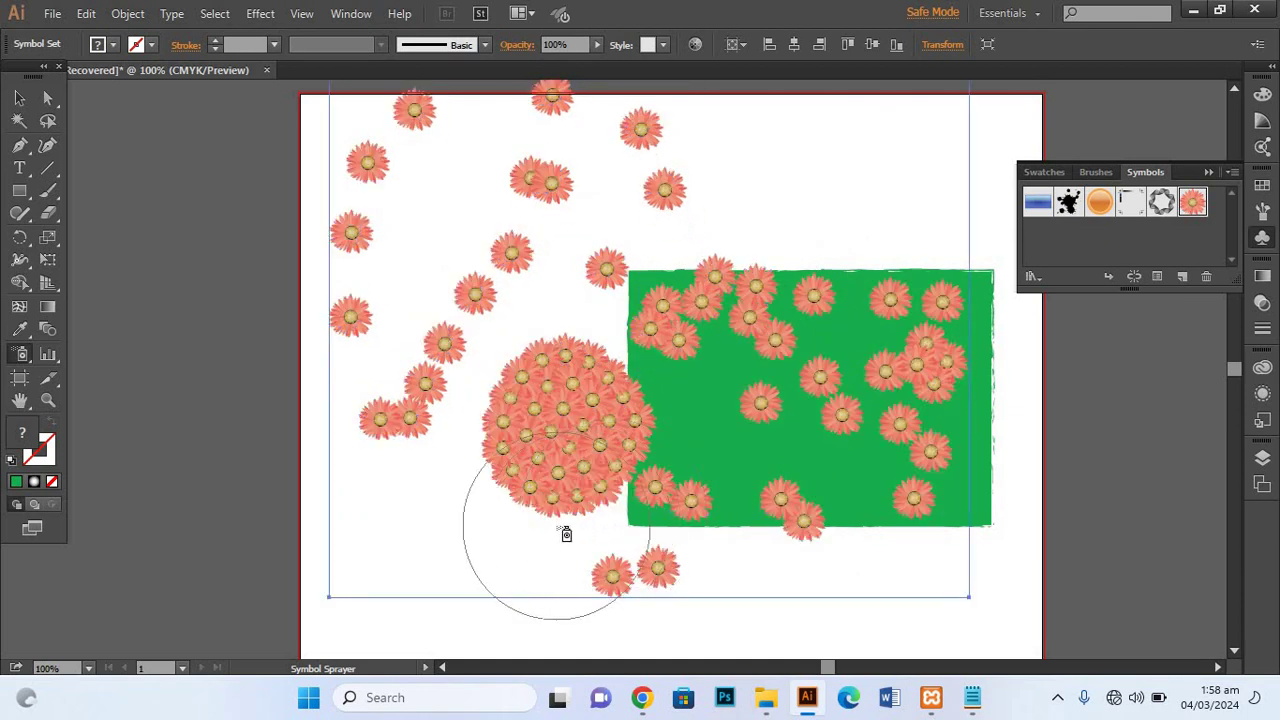
left_click(19, 98)
Delete the sprayed gerberas, then marquee-select and delete the rough green rectangle
key("Delete")
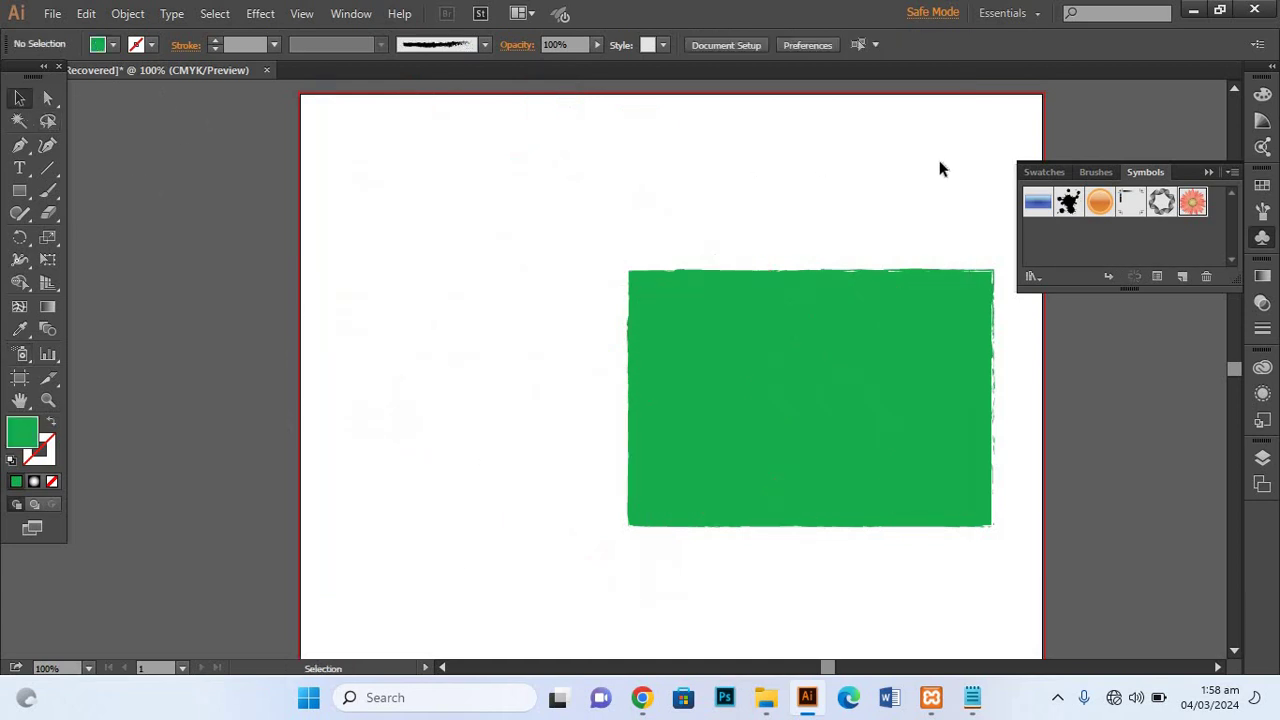
scroll(975, 660, "down", 1)
key("ctrl+a")
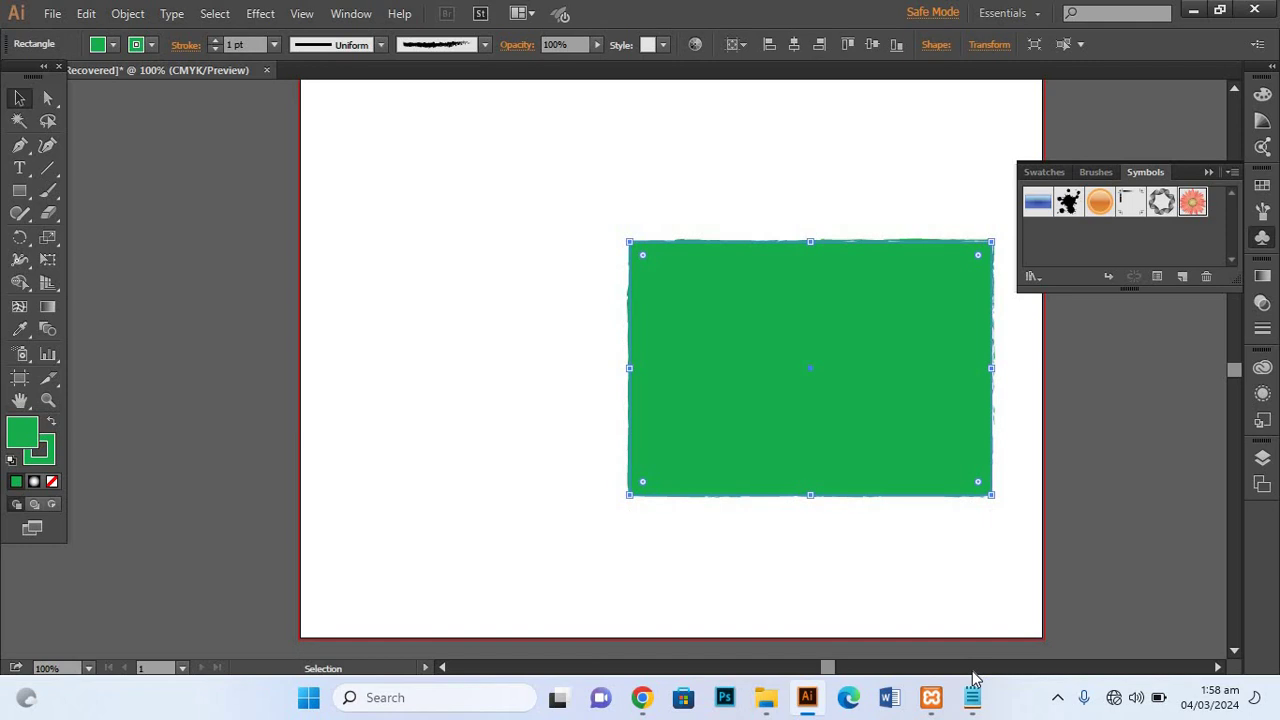
left_click(497, 326)
left_click_drag(482, 300, 899, 484)
key("Delete")
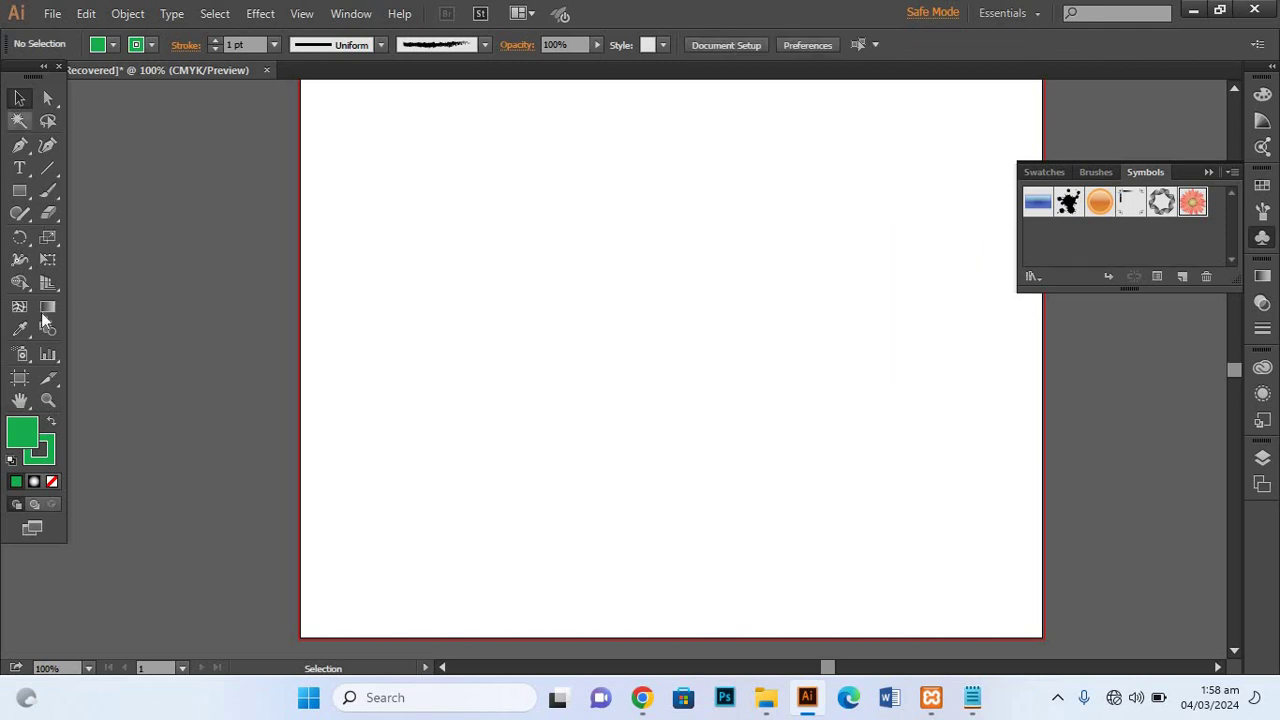
Draw a green rounded rectangle in the page's upper middle and reselect it
left_click(20, 355)
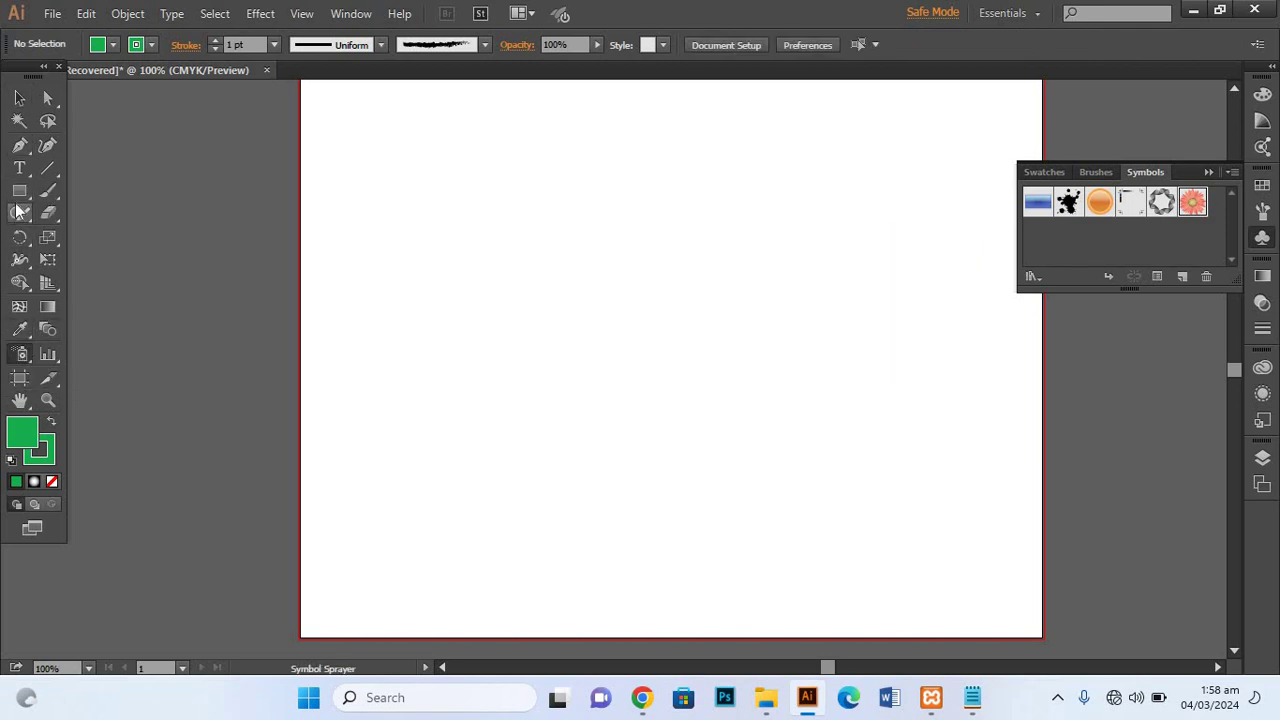
left_click_drag(20, 191, 78, 207)
left_click(80, 212)
left_click_drag(462, 163, 768, 407)
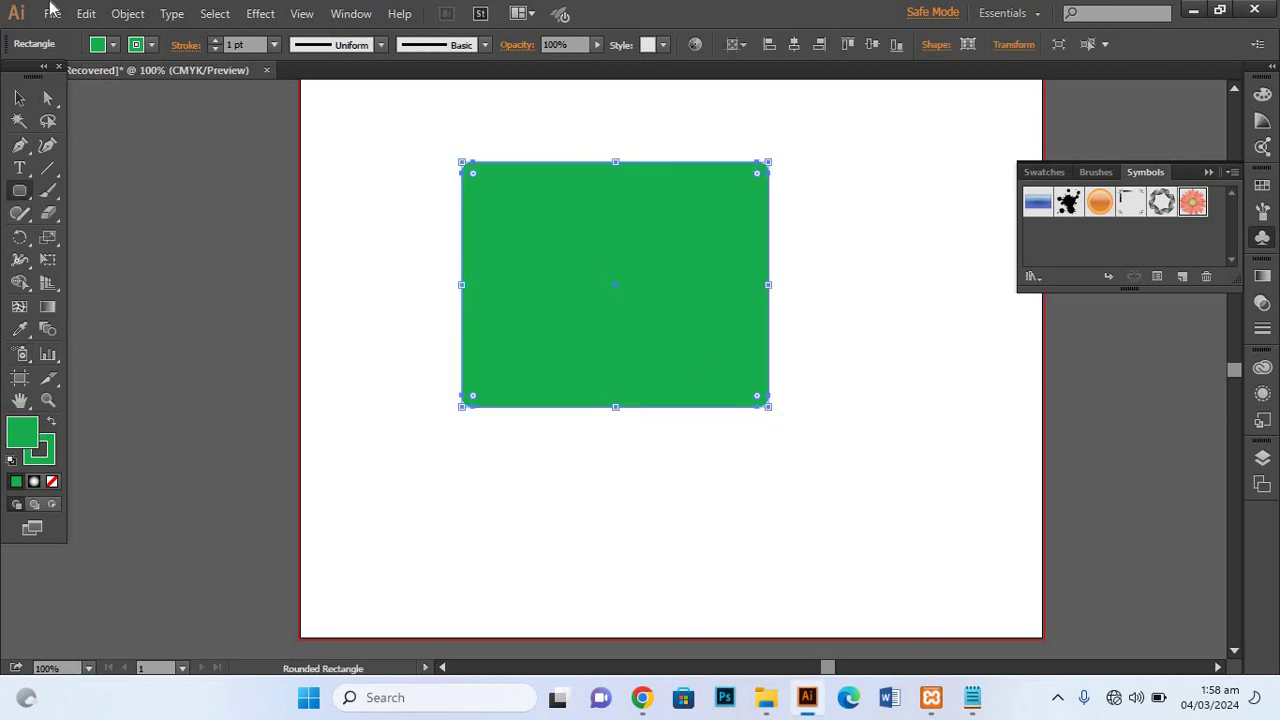
left_click(24, 97)
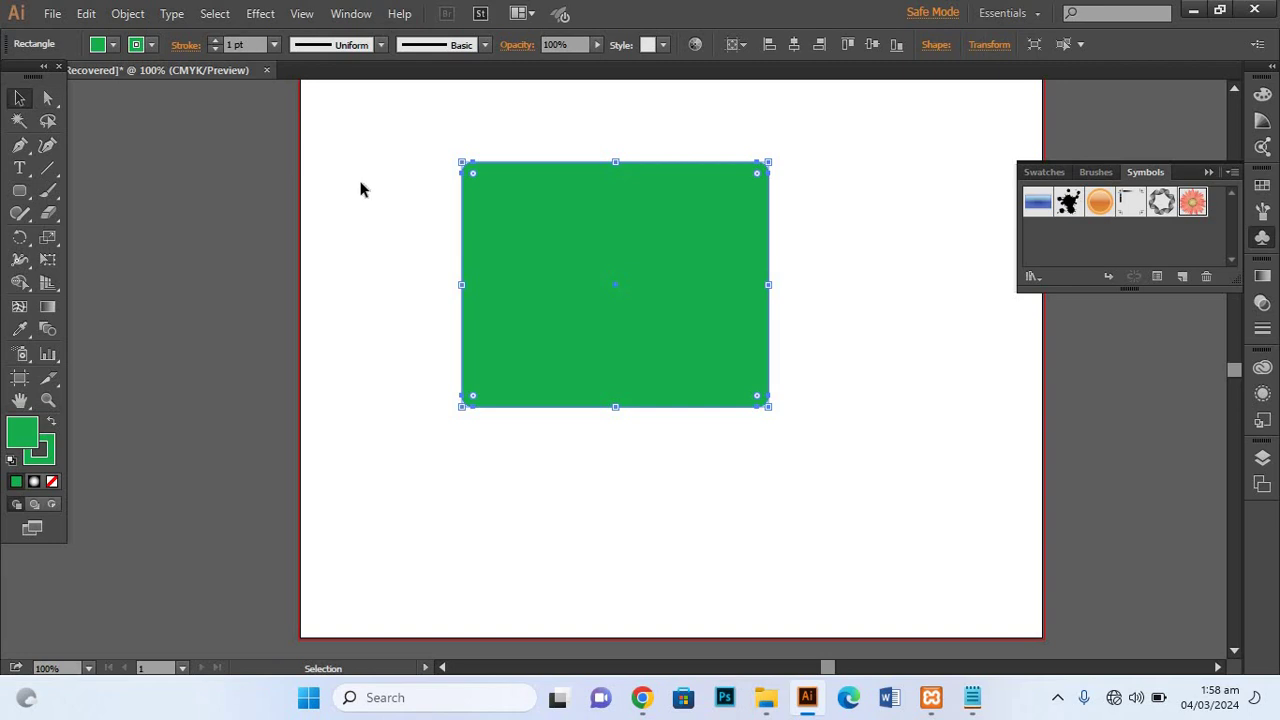
left_click(383, 199)
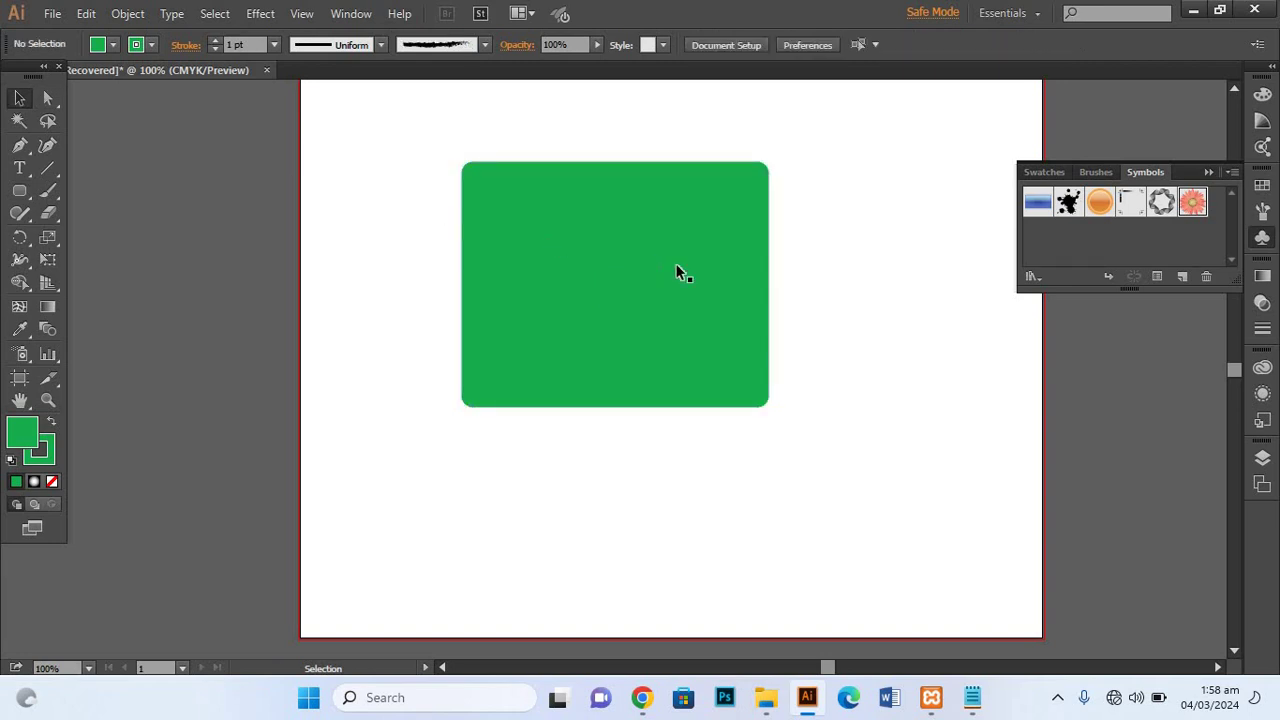
left_click(603, 243)
Place a Gerbera symbol on the rounded rectangle's top edge
left_click(1170, 204)
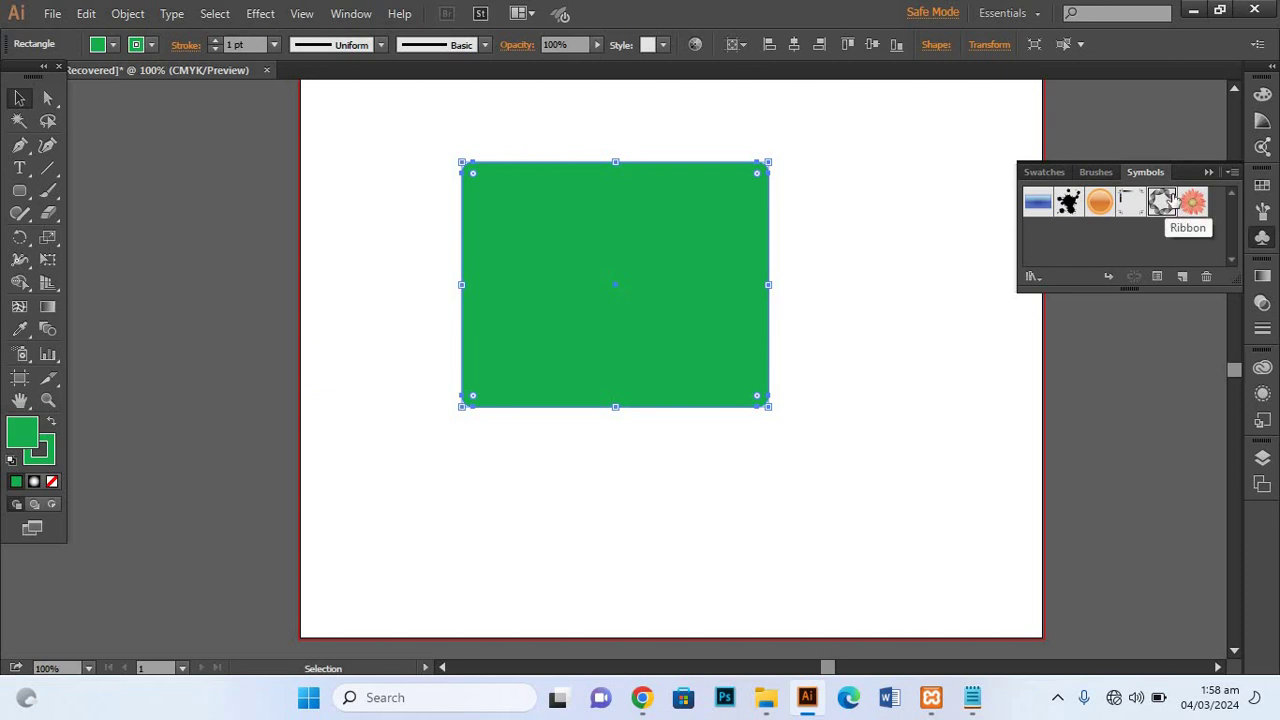
left_click(1193, 204)
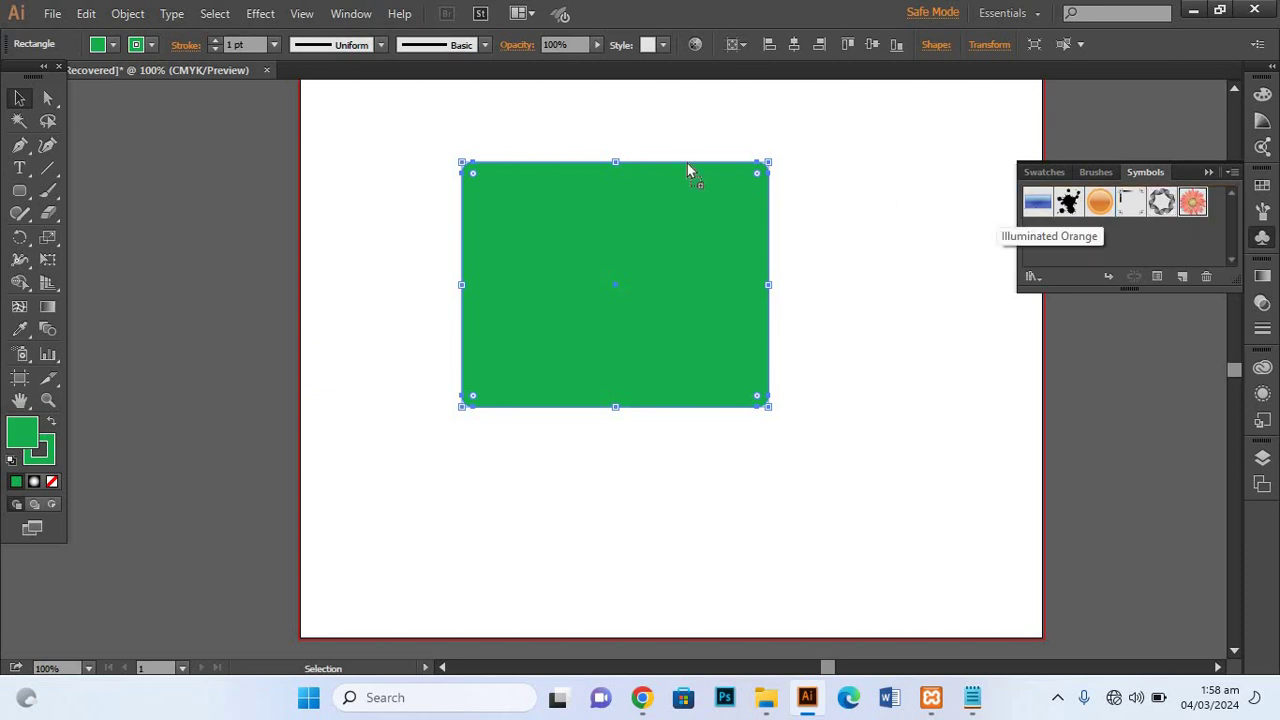
left_click_drag(687, 170, 686, 162)
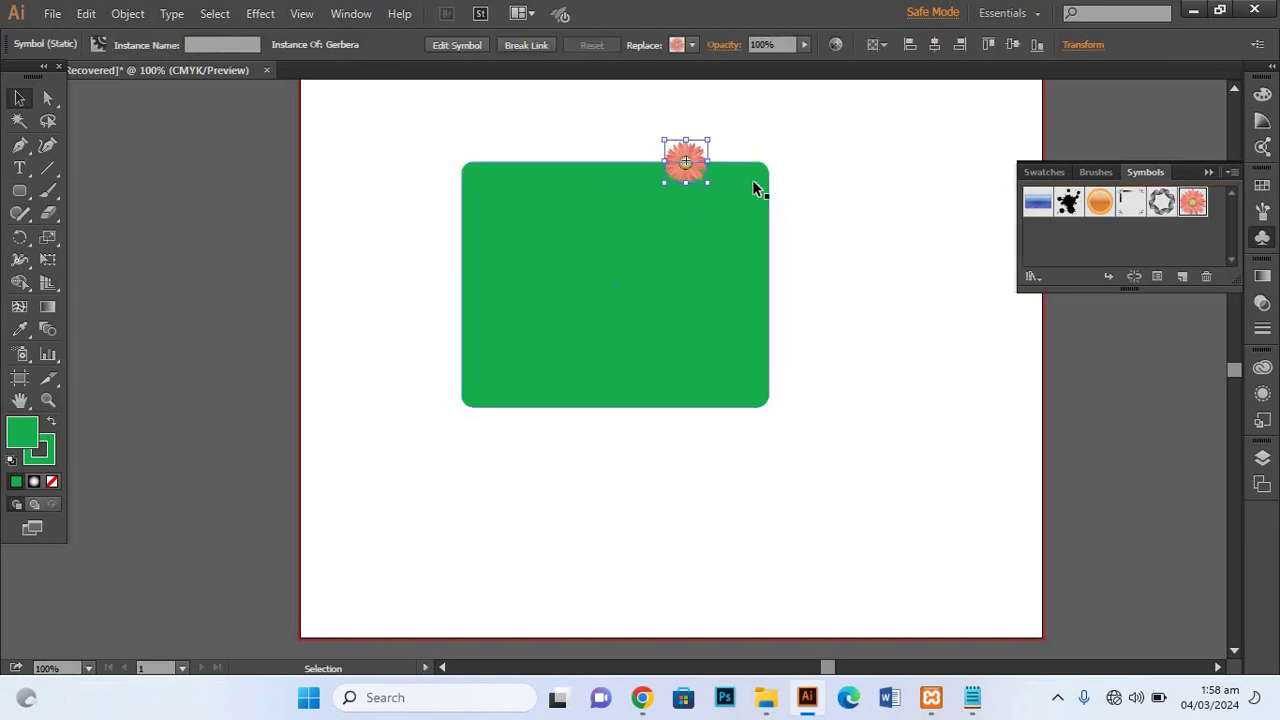
left_click(756, 179)
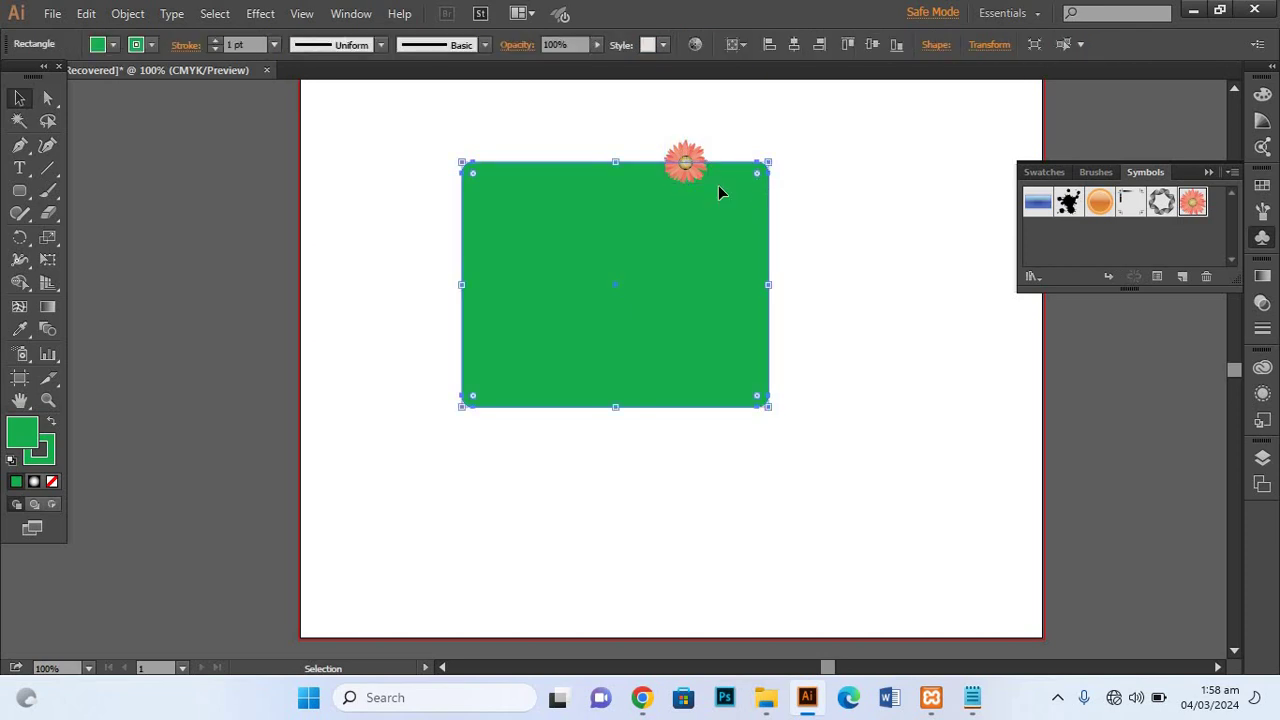
left_click(862, 248)
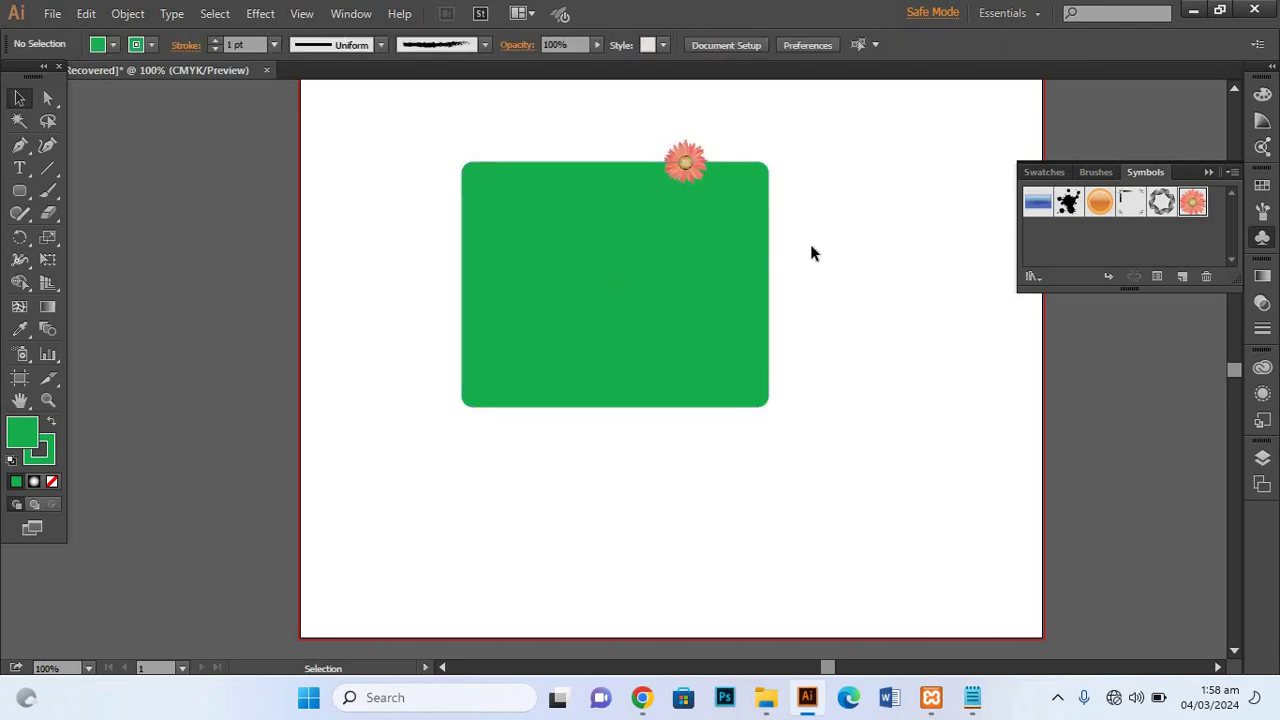
left_click_drag(628, 369, 628, 369)
Place a Vector Grime ink splat and move it into the rectangle's left half
left_click(1068, 203)
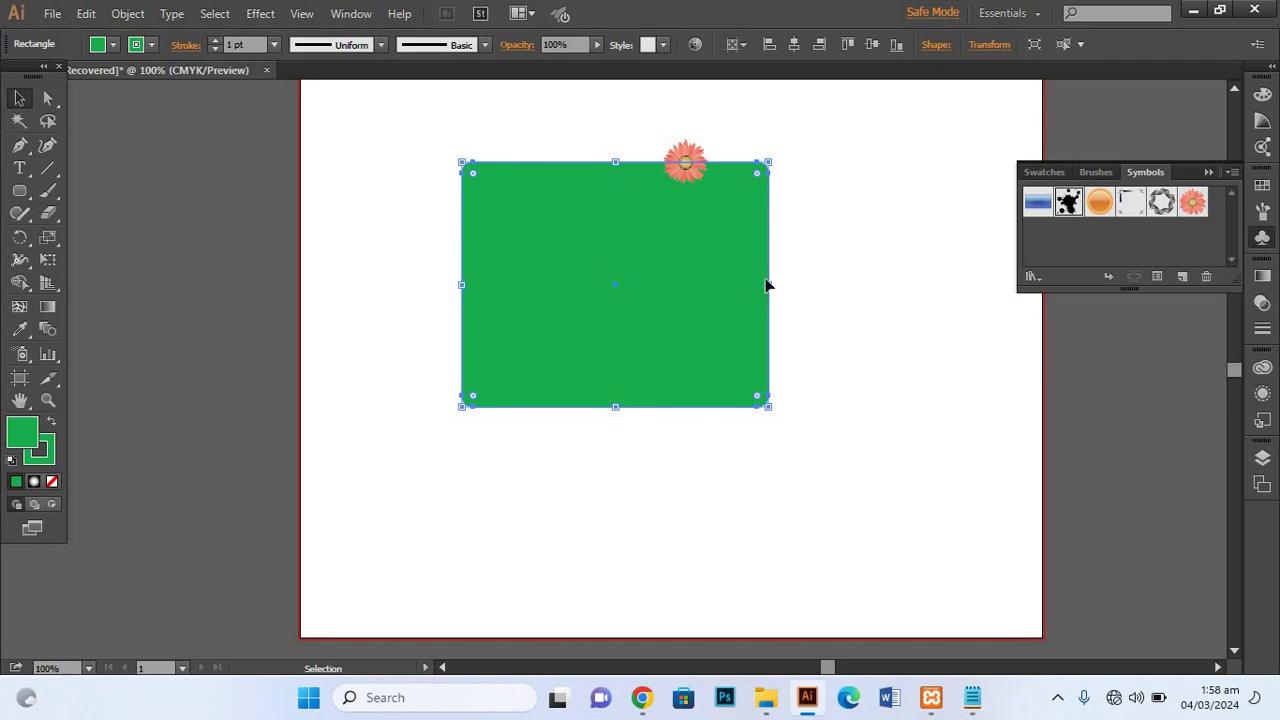
left_click_drag(766, 286, 765, 280)
left_click(919, 446)
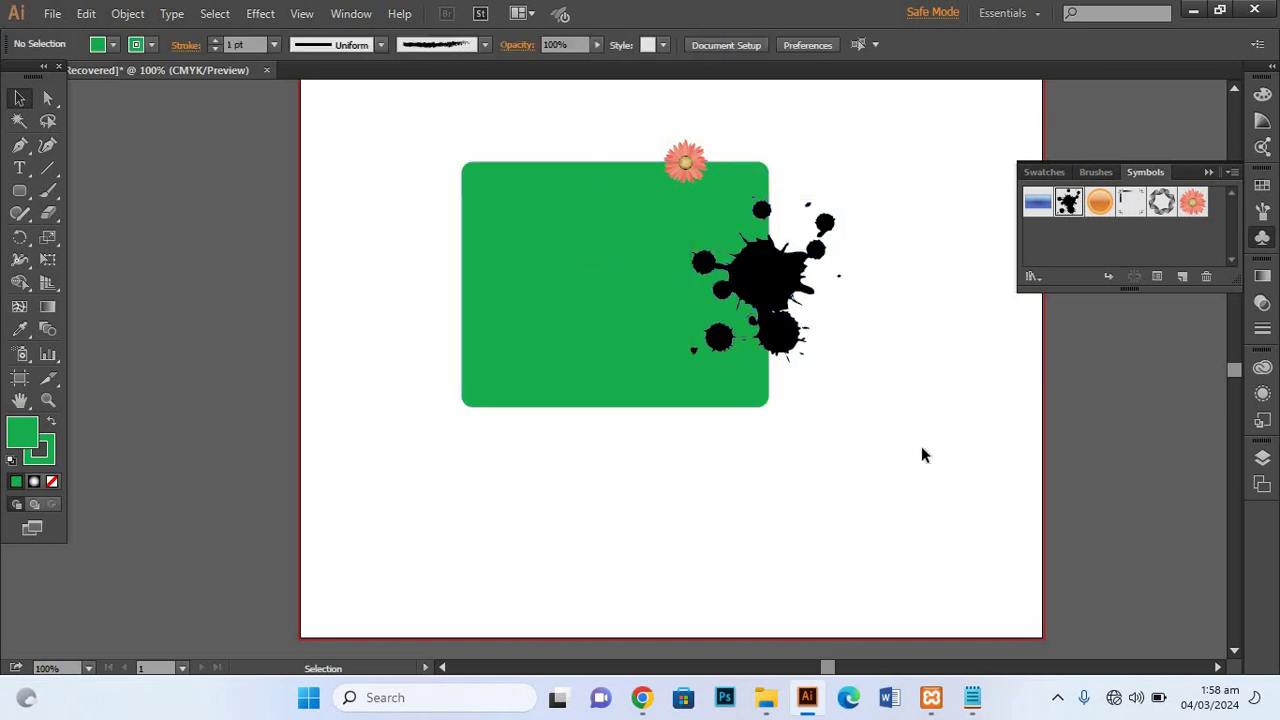
left_click_drag(765, 278, 565, 270)
left_click(987, 360)
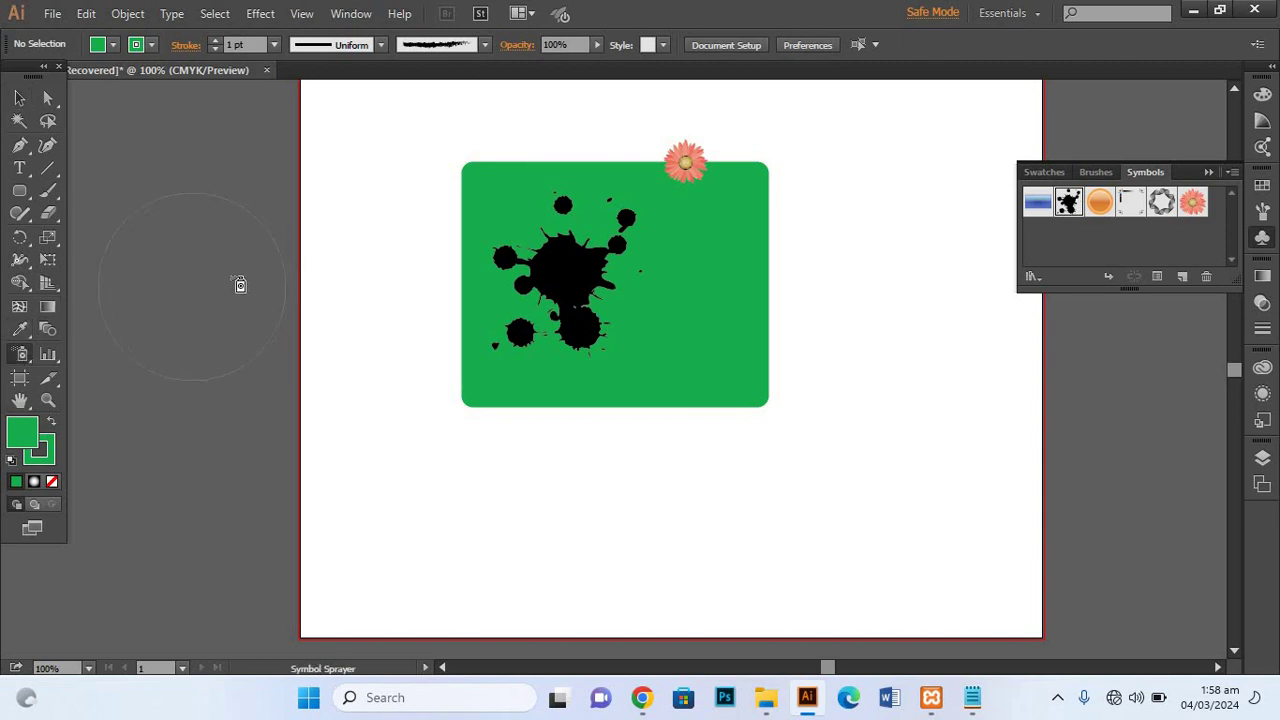
Spray ink splat clusters around the page, then a sweep of orange spheres across it
left_click_drag(332, 265, 365, 280)
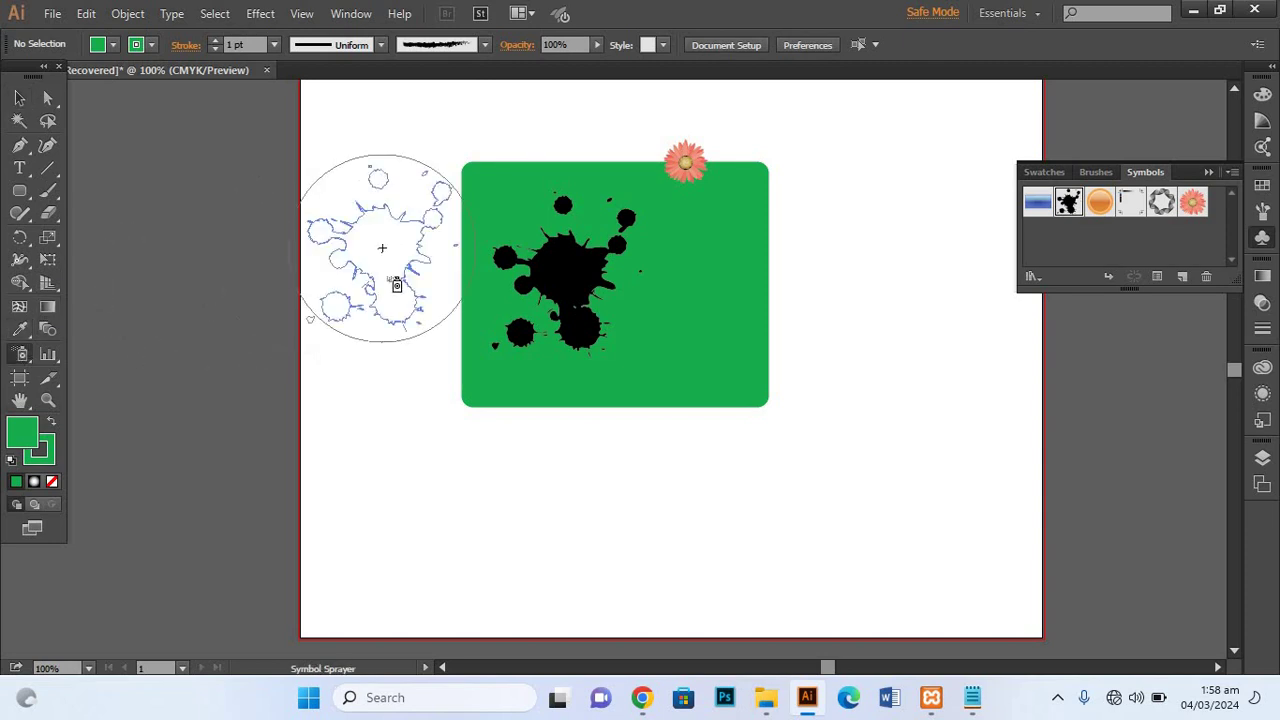
left_click(440, 420)
left_click(837, 526)
left_click(965, 285)
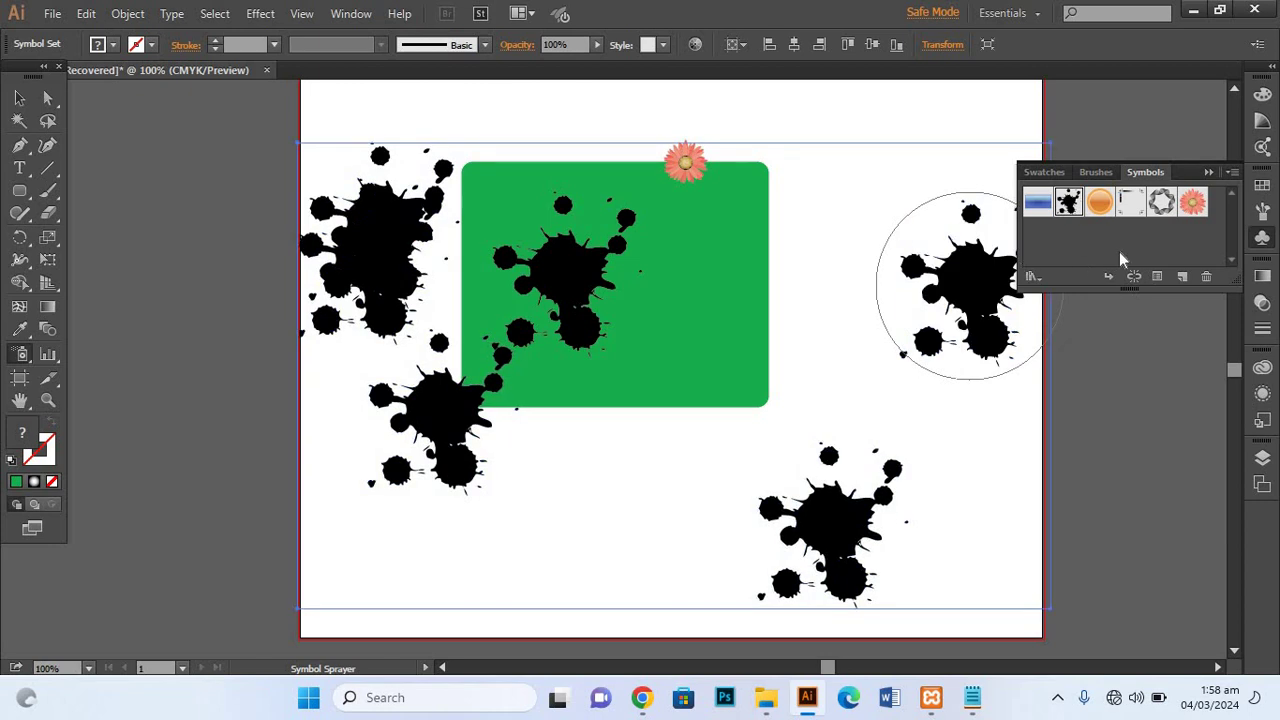
mouse_move(863, 225)
left_mouse_down()
mouse_move(633, 462)
mouse_move(323, 504)
left_mouse_up()
Spray printer-mark colour bars and crosshairs over the page, then grey rings upper right and lower left
left_click(1131, 201)
left_click_drag(498, 157, 895, 335)
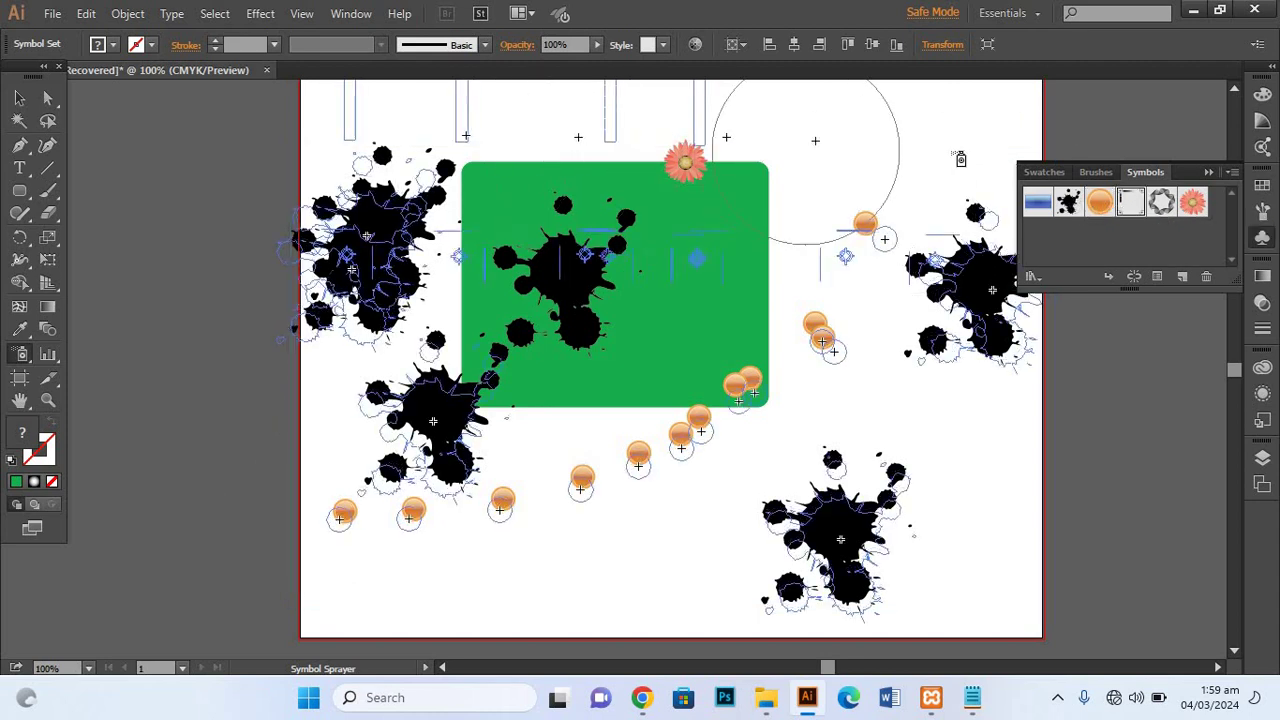
mouse_move(735, 630)
left_mouse_down()
mouse_move(901, 441)
mouse_move(607, 434)
mouse_move(430, 528)
mouse_move(250, 470)
left_mouse_up()
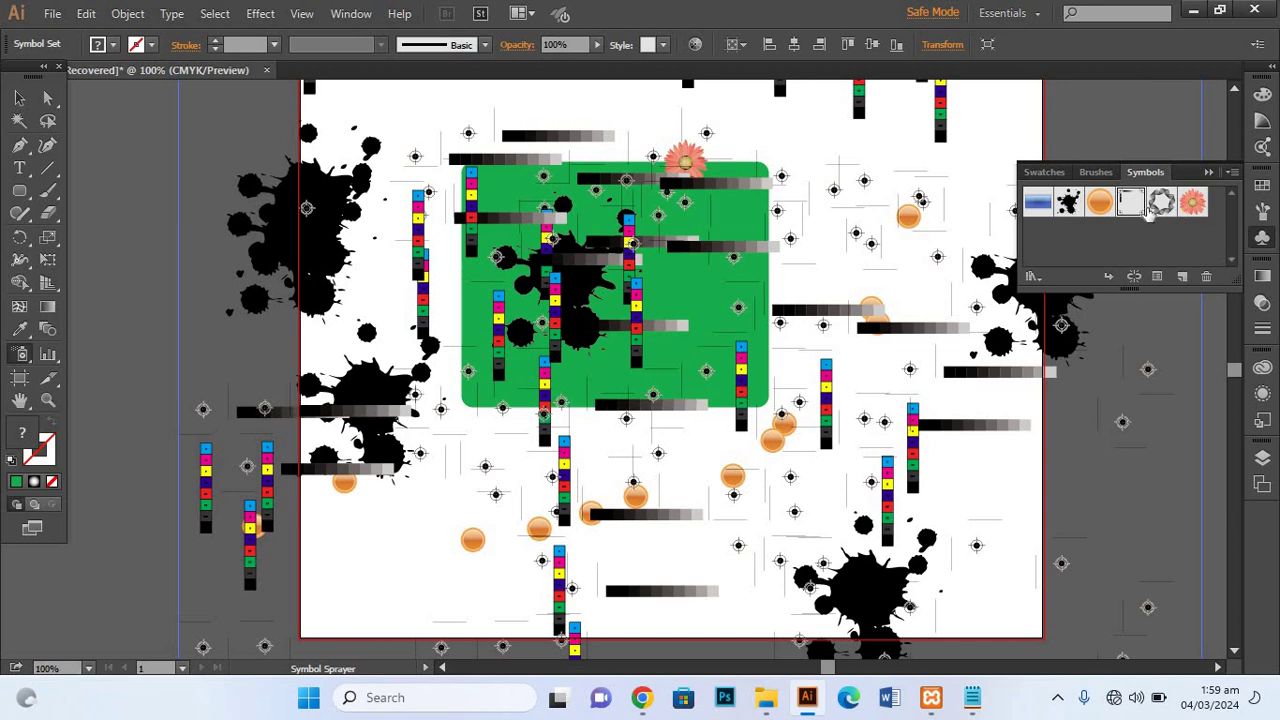
left_click_drag(755, 229, 840, 235)
mouse_move(815, 470)
left_mouse_down()
mouse_move(303, 502)
mouse_move(450, 560)
mouse_move(280, 230)
mouse_move(420, 200)
left_mouse_up()
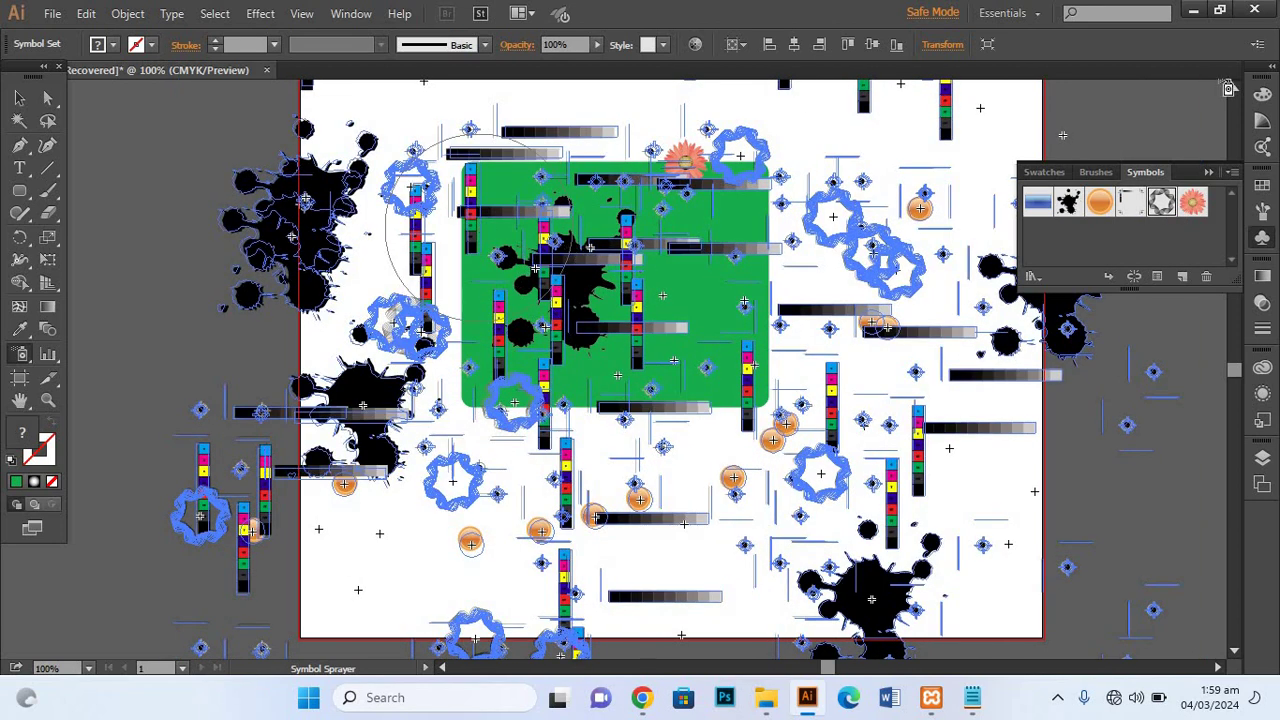
Spray gerberas around the green rectangle and lower page, then collapse the Symbols panel
left_click_drag(611, 362, 480, 430)
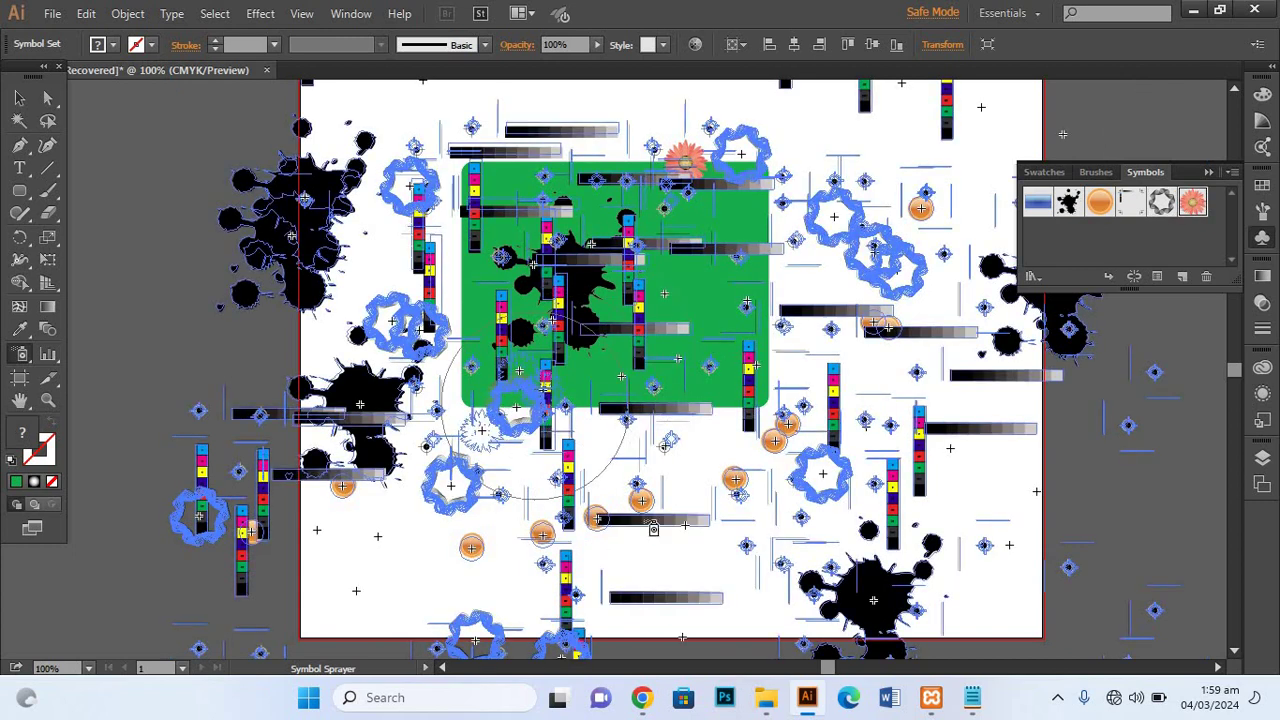
mouse_move(787, 548)
left_mouse_down()
mouse_move(843, 222)
mouse_move(686, 129)
left_mouse_up()
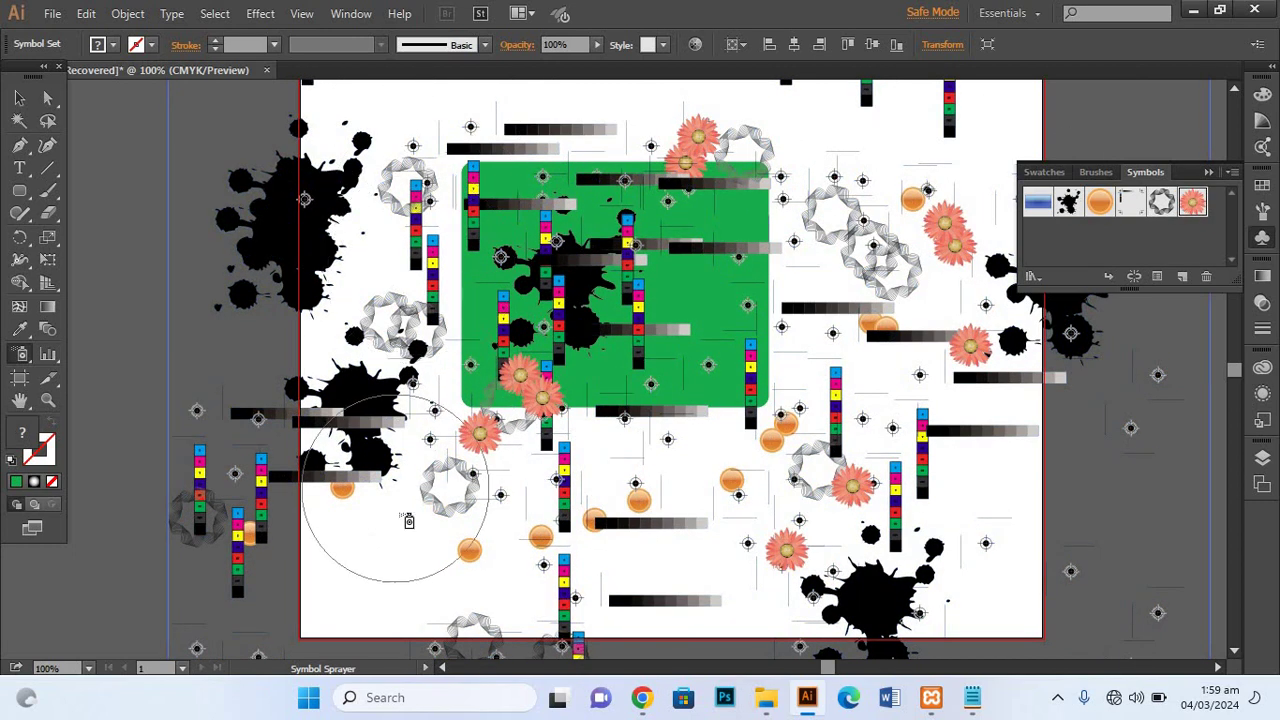
left_click(437, 514)
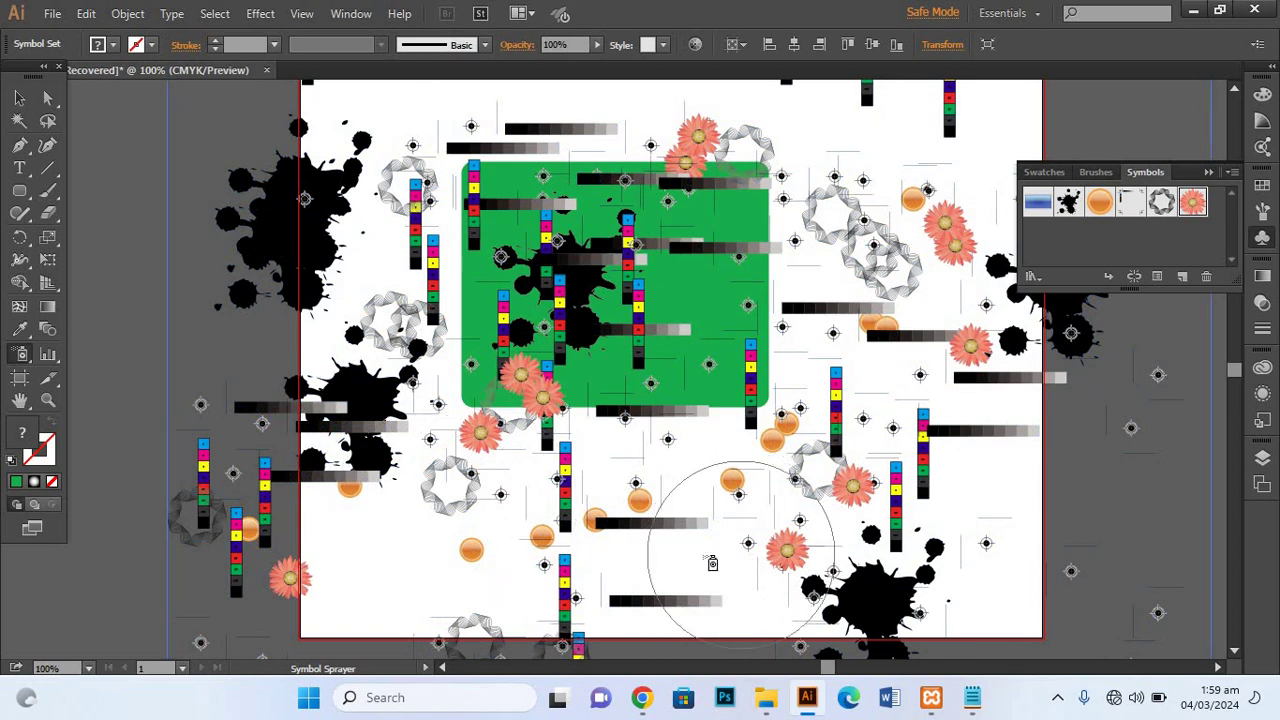
left_click(560, 525)
mouse_move(529, 529)
left_mouse_down()
mouse_move(589, 463)
mouse_move(550, 430)
left_mouse_up()
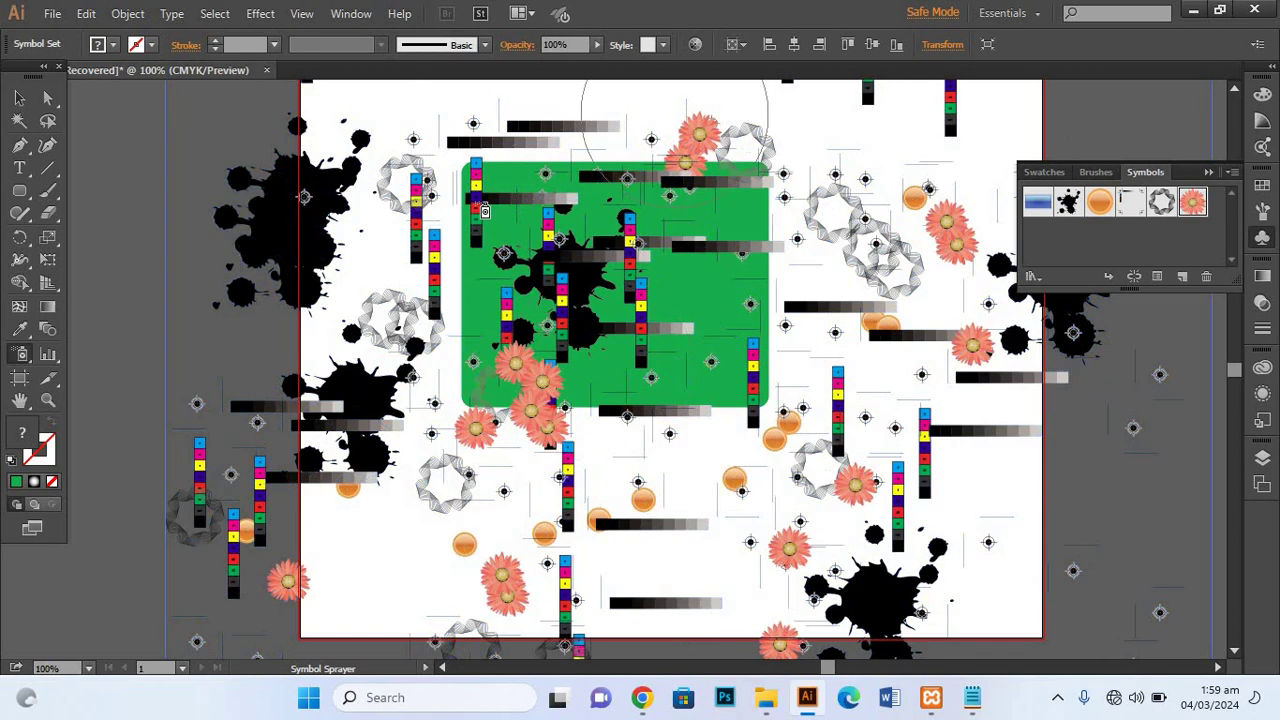
left_click_drag(782, 408, 776, 375)
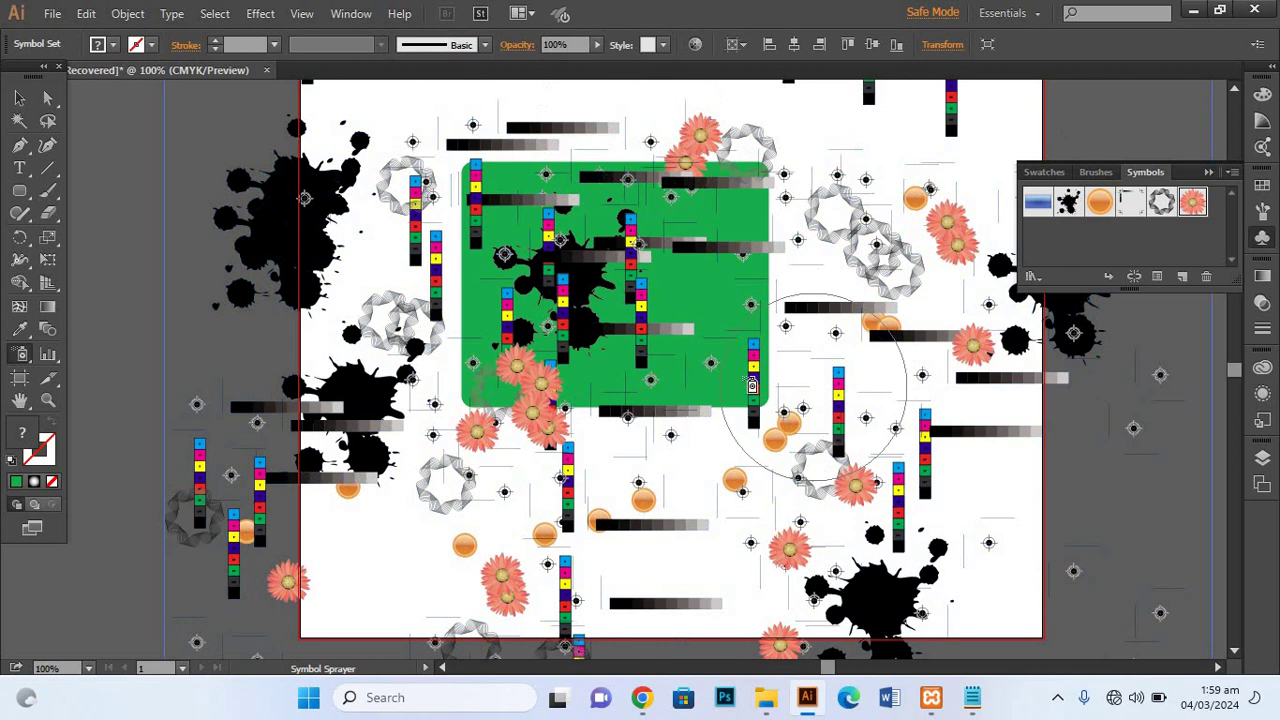
left_click(1211, 173)
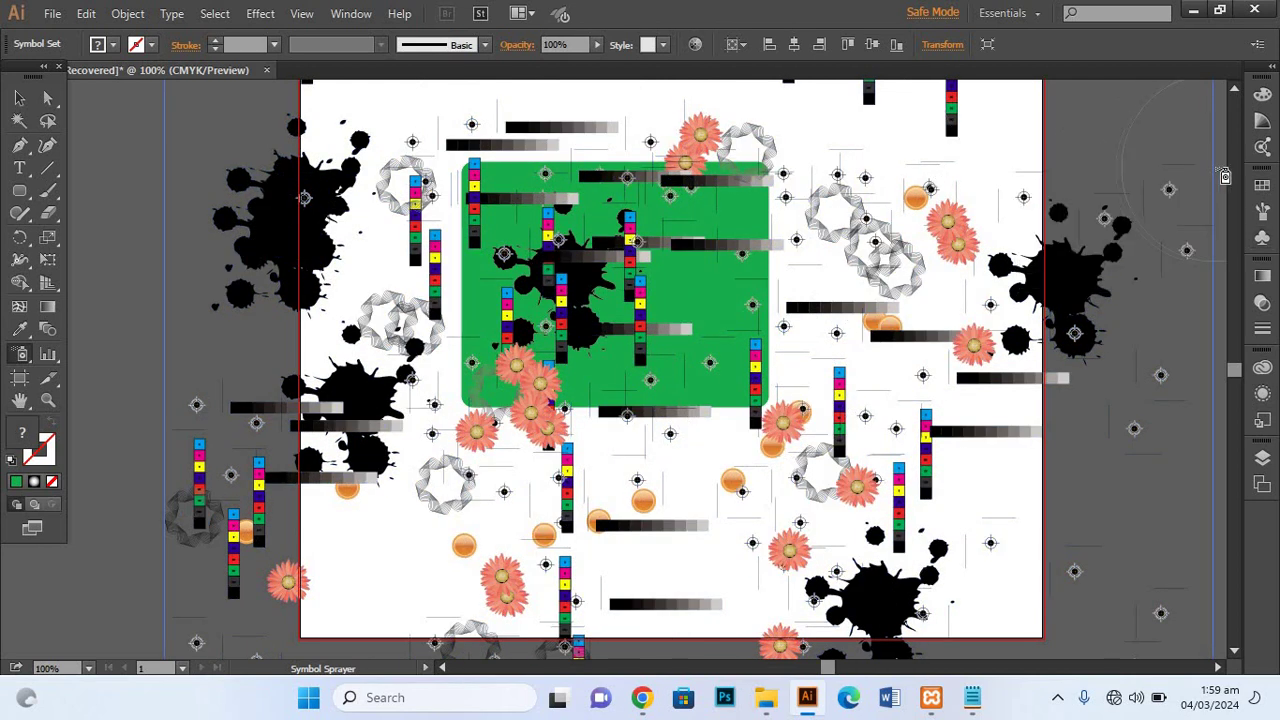